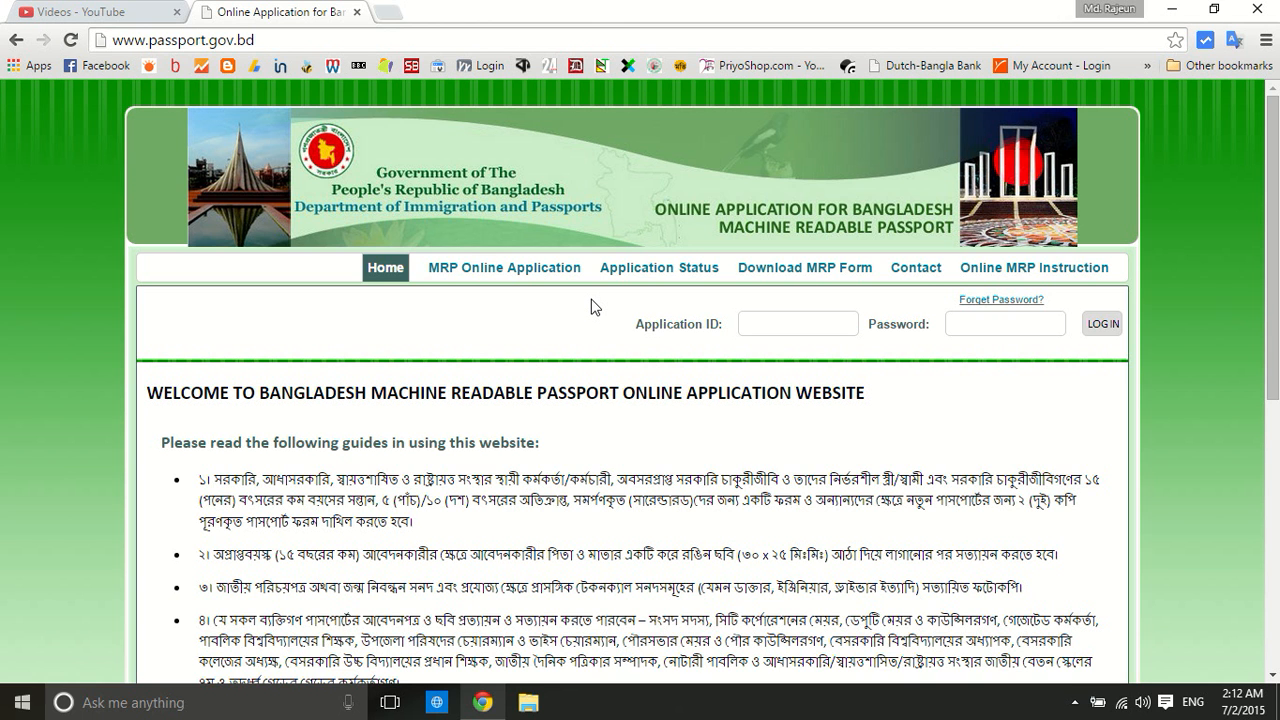
# Scroll through the welcome guidelines and tick the box confirming the guidance notes were read
pyautogui.scroll(-3, 591, 307)
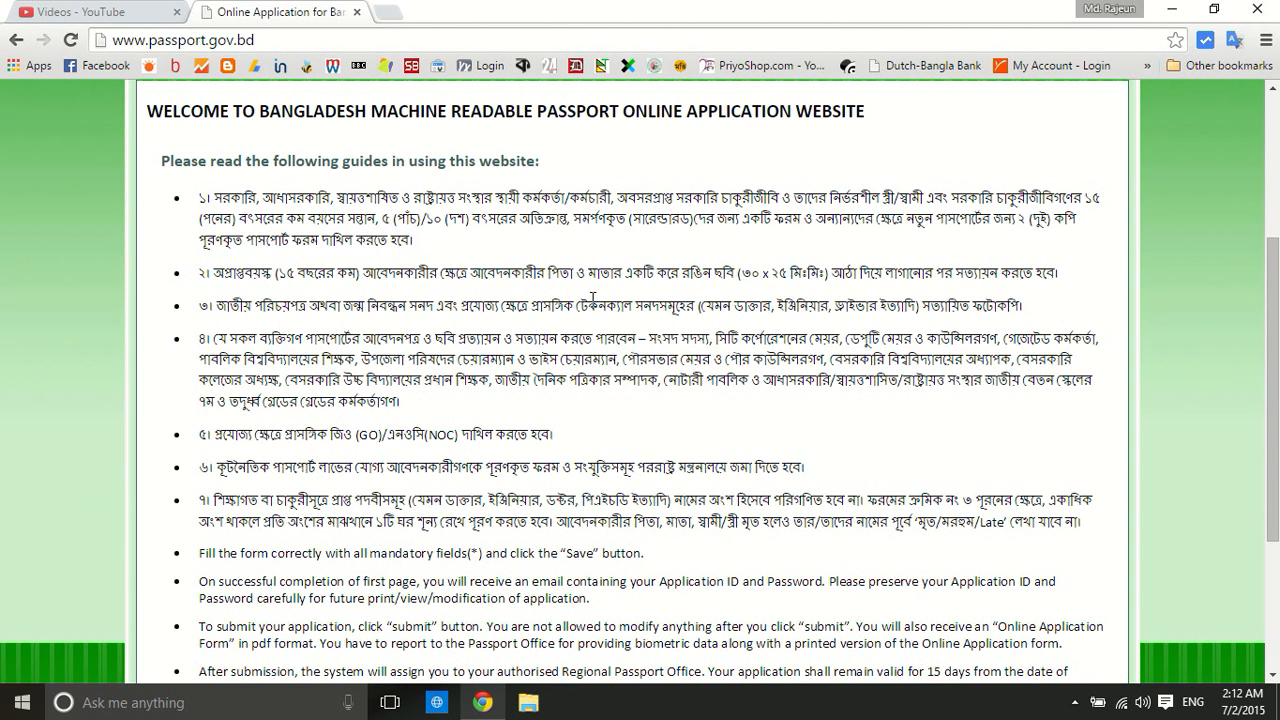
pyautogui.scroll(3, 593, 300)
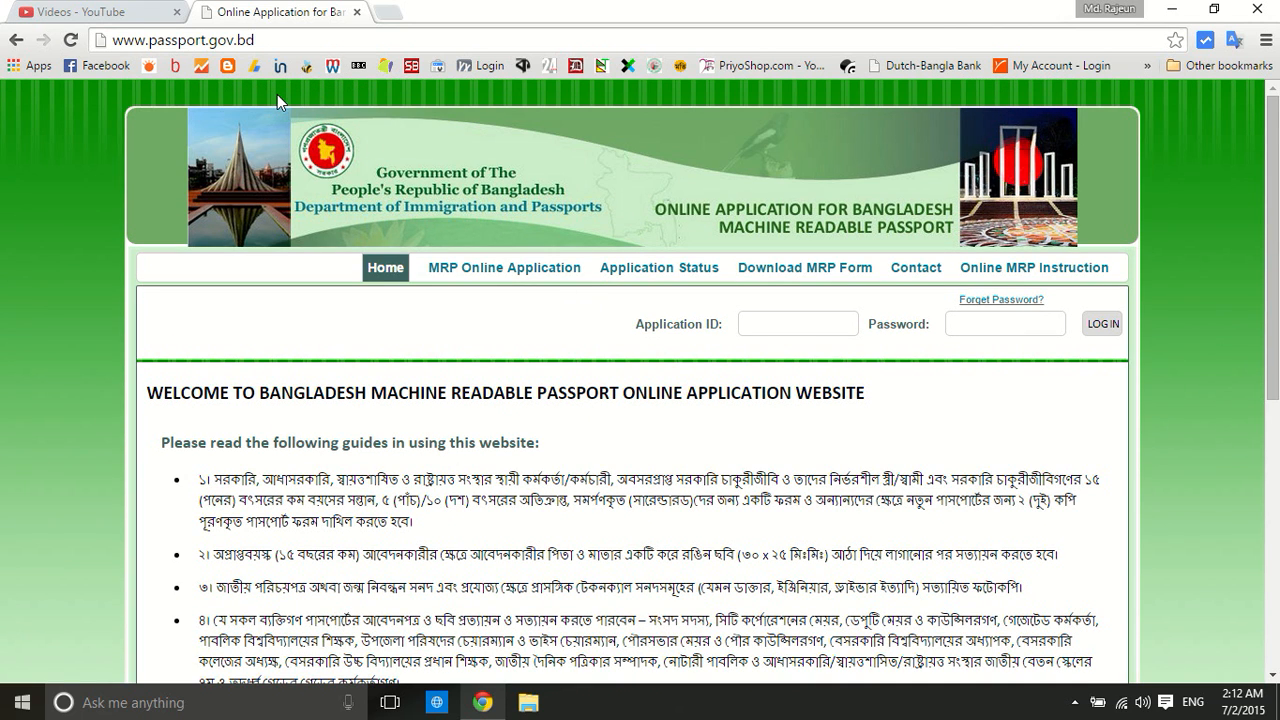
pyautogui.scroll(-2, 346, 137)
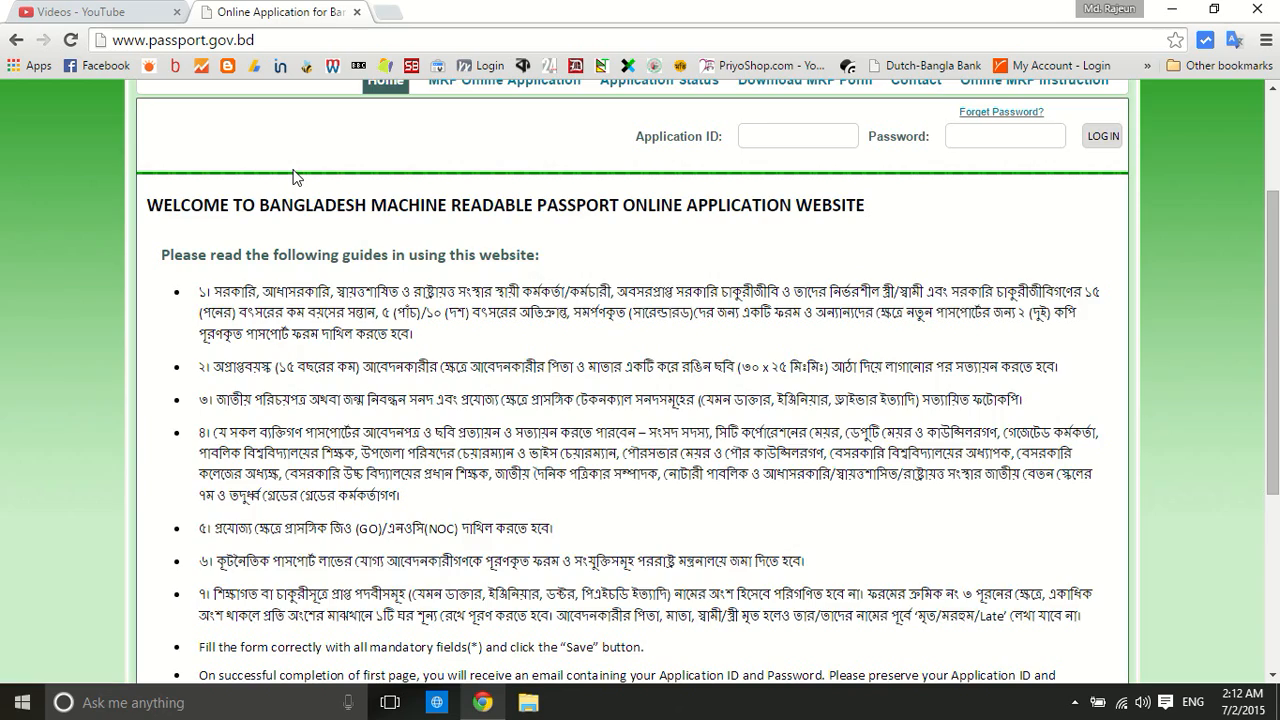
pyautogui.scroll(-1, 296, 177)
pyautogui.scroll(-3, 294, 170)
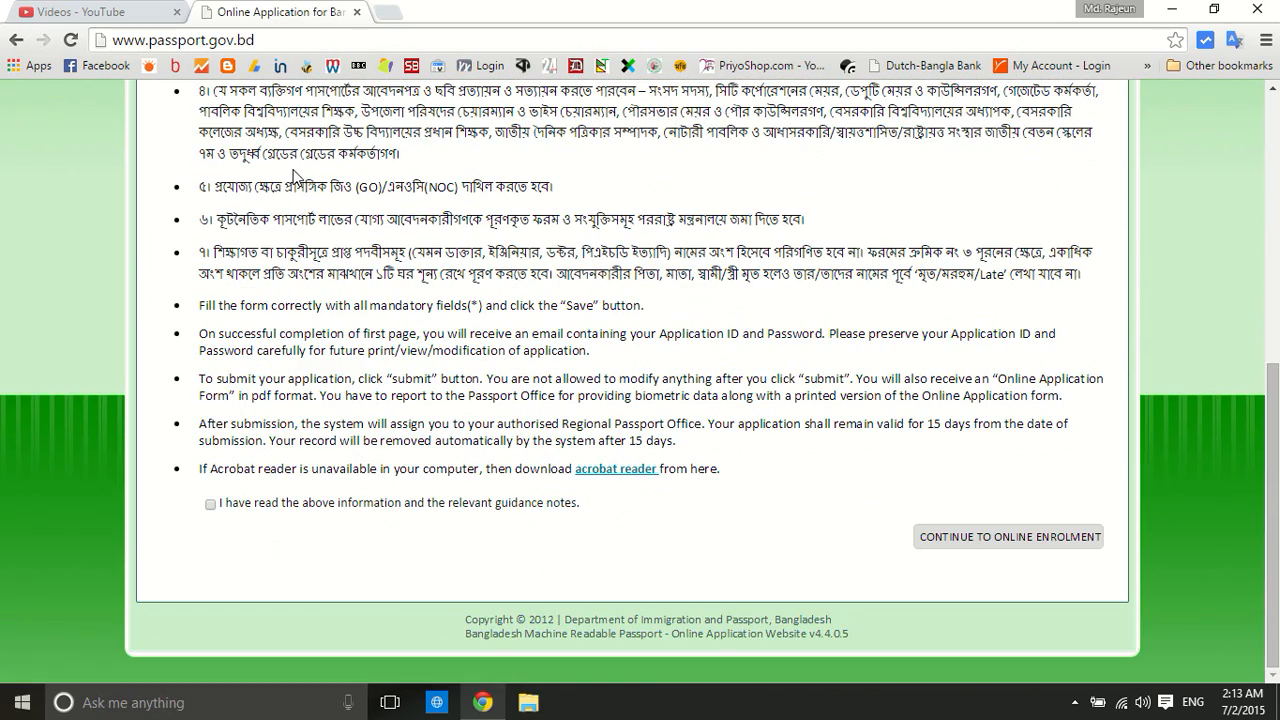
pyautogui.scroll(3, 330, 180)
pyautogui.scroll(-3, 440, 200)
pyautogui.click(210, 506)
# Continue to the Stage 1 online enrolment form and scroll down to the passport details
pyautogui.click(1008, 540)
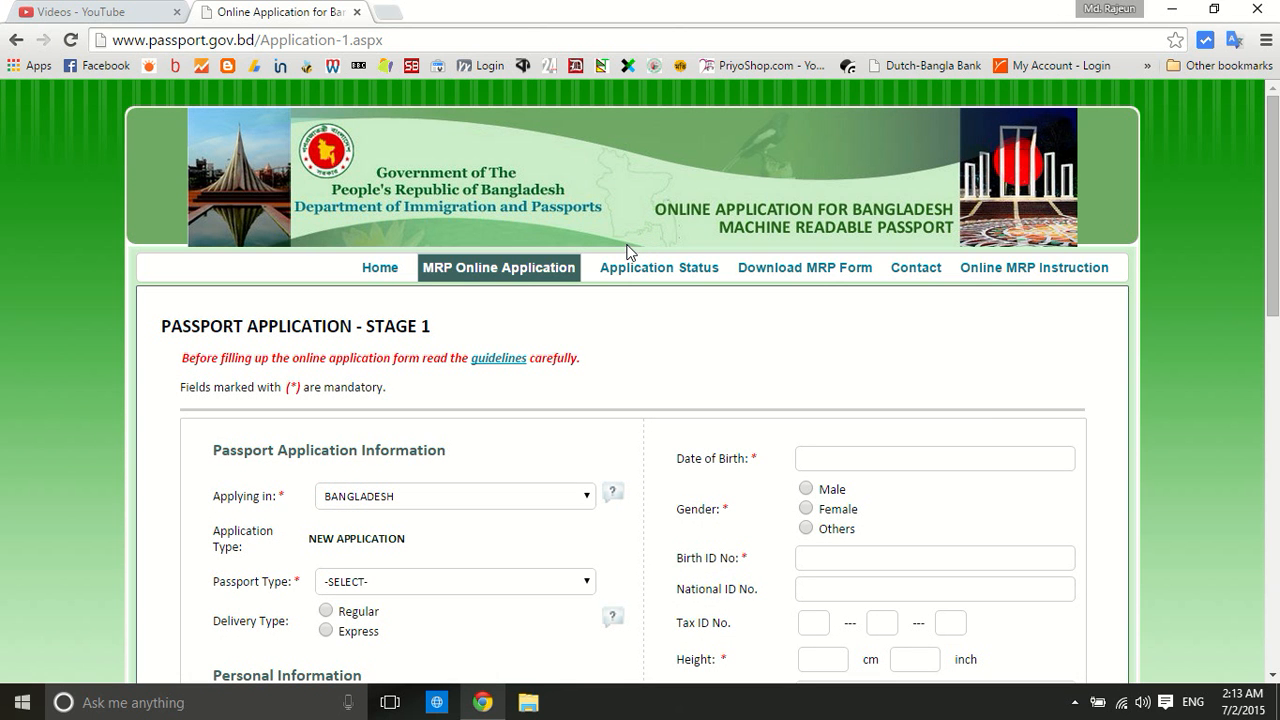
pyautogui.scroll(-2, 628, 252)
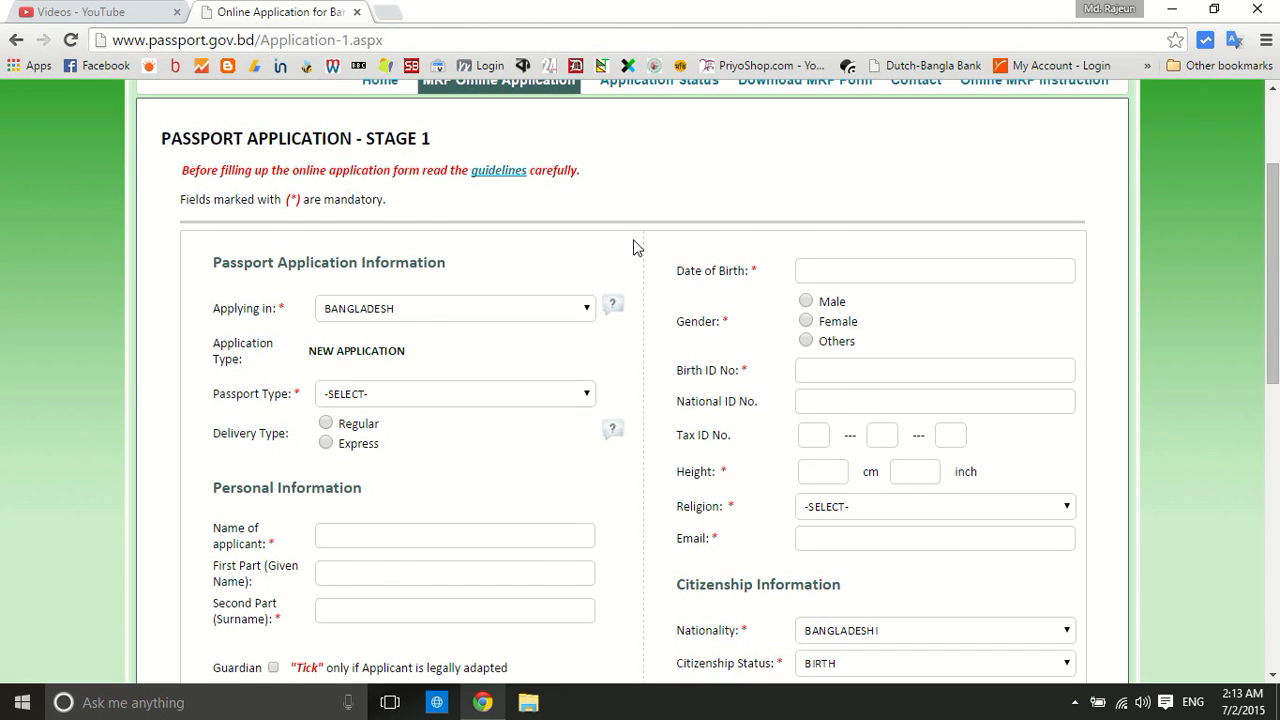
pyautogui.scroll(-1, 637, 247)
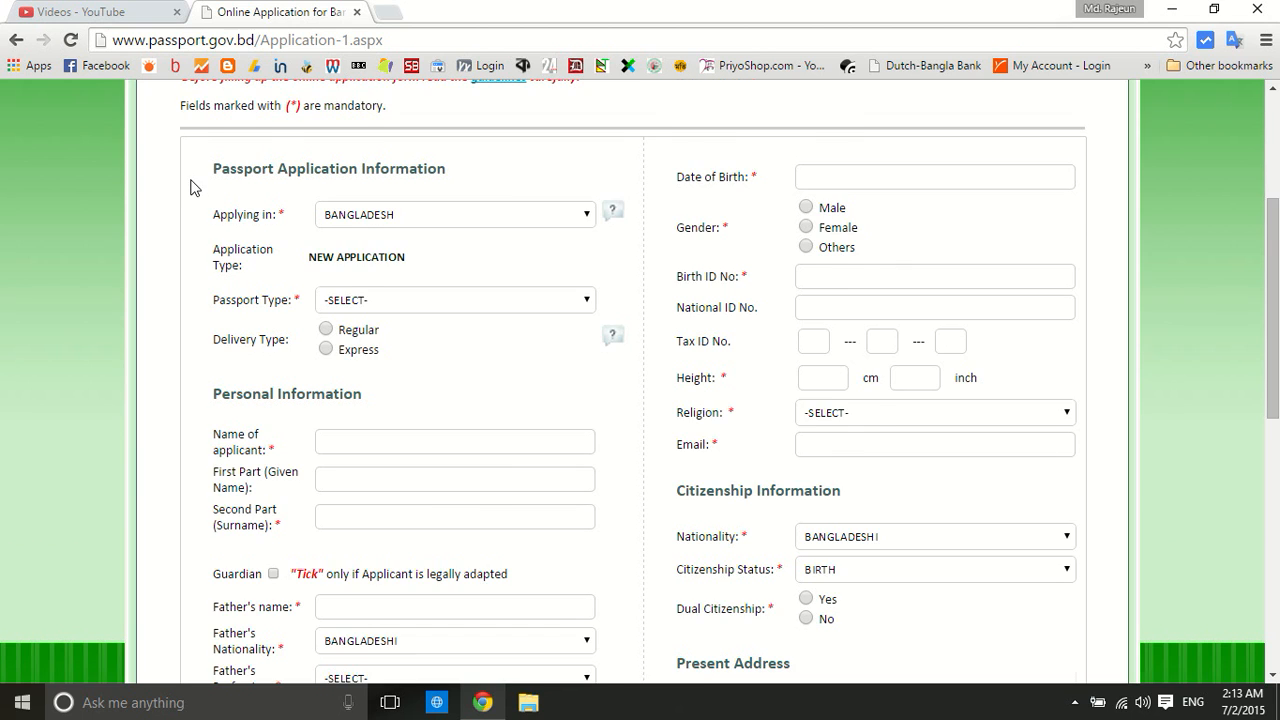
pyautogui.scroll(-1, 192, 185)
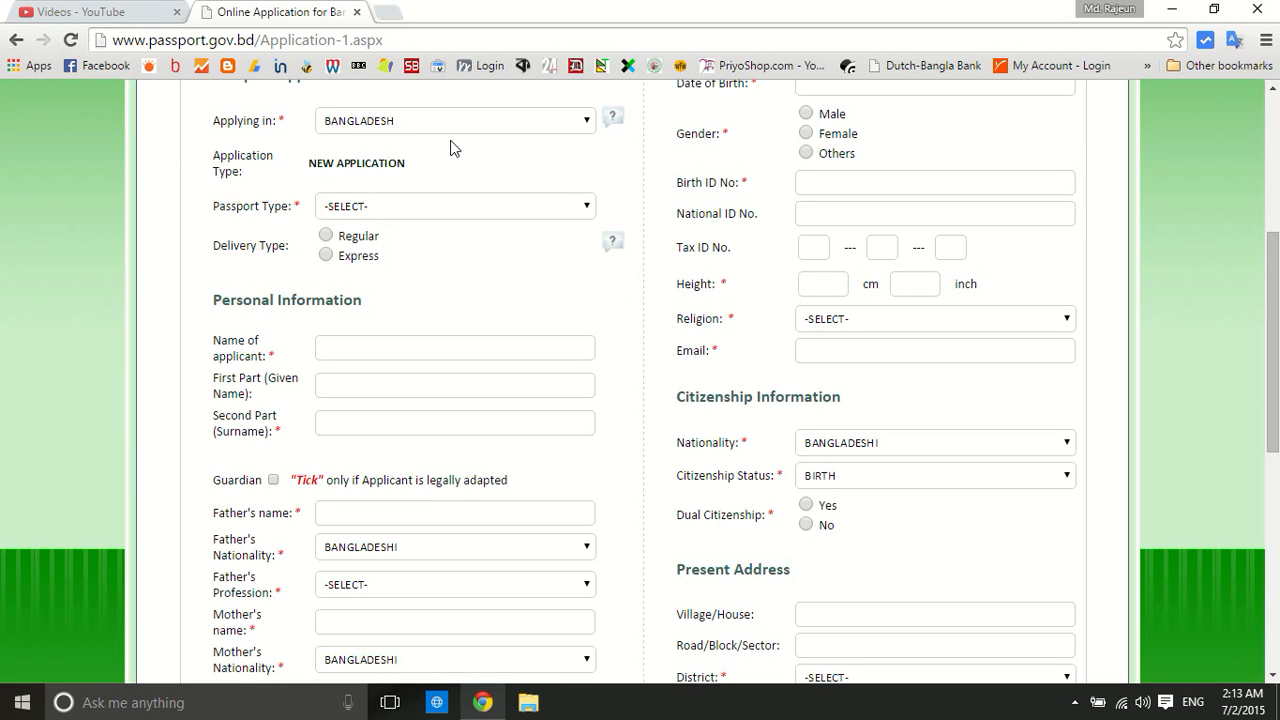
# Set Passport Type to ORDINARY, leaving the supporting document options unchanged
pyautogui.click(434, 206)
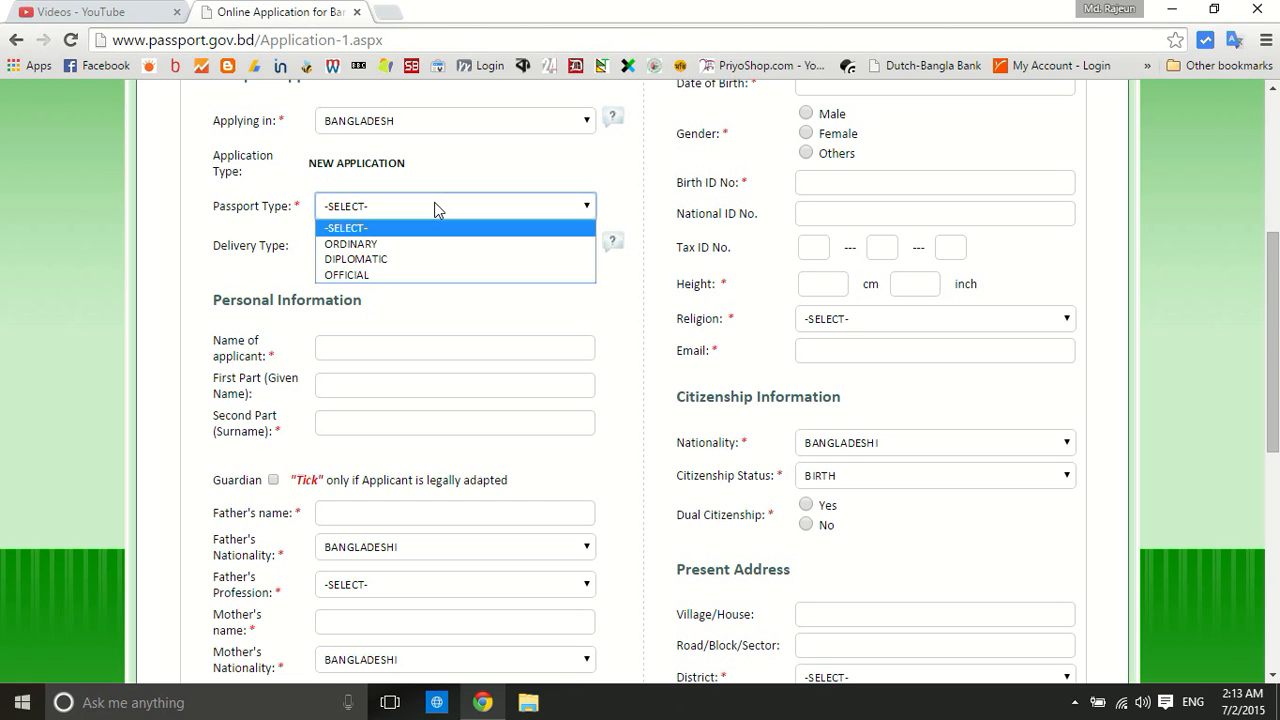
pyautogui.click(392, 243)
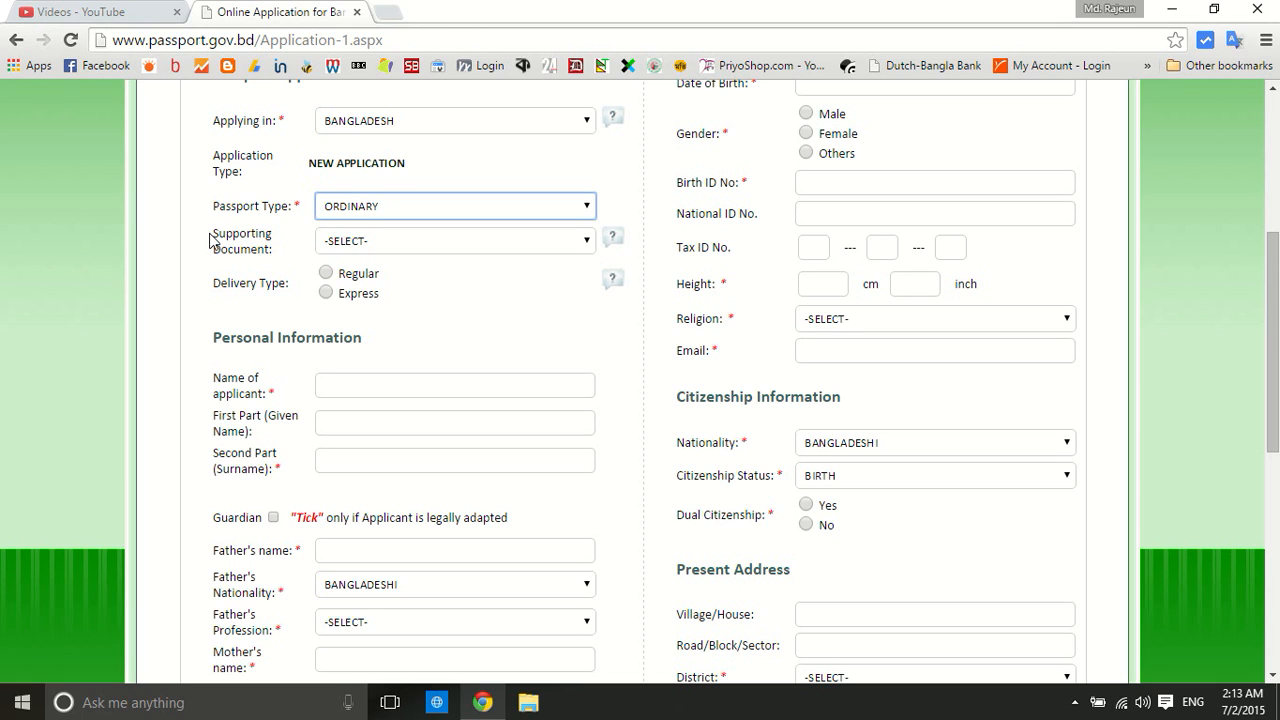
pyautogui.click(336, 243)
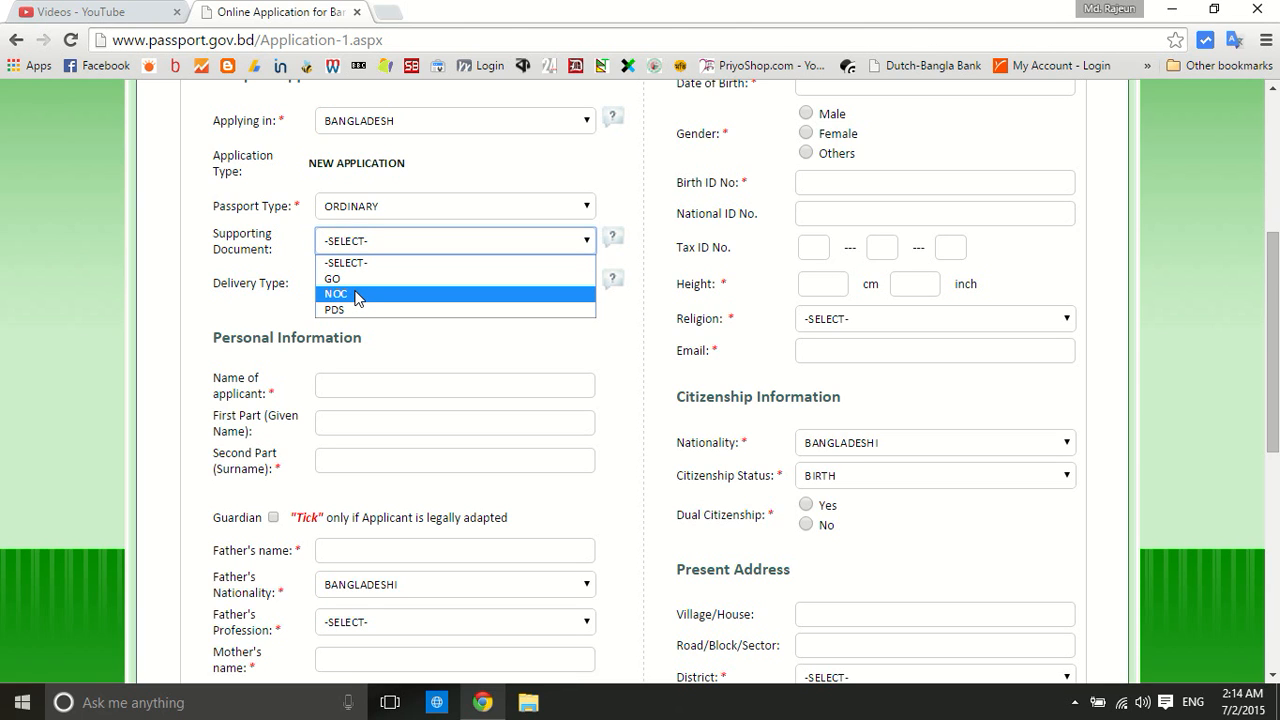
pyautogui.click(207, 230)
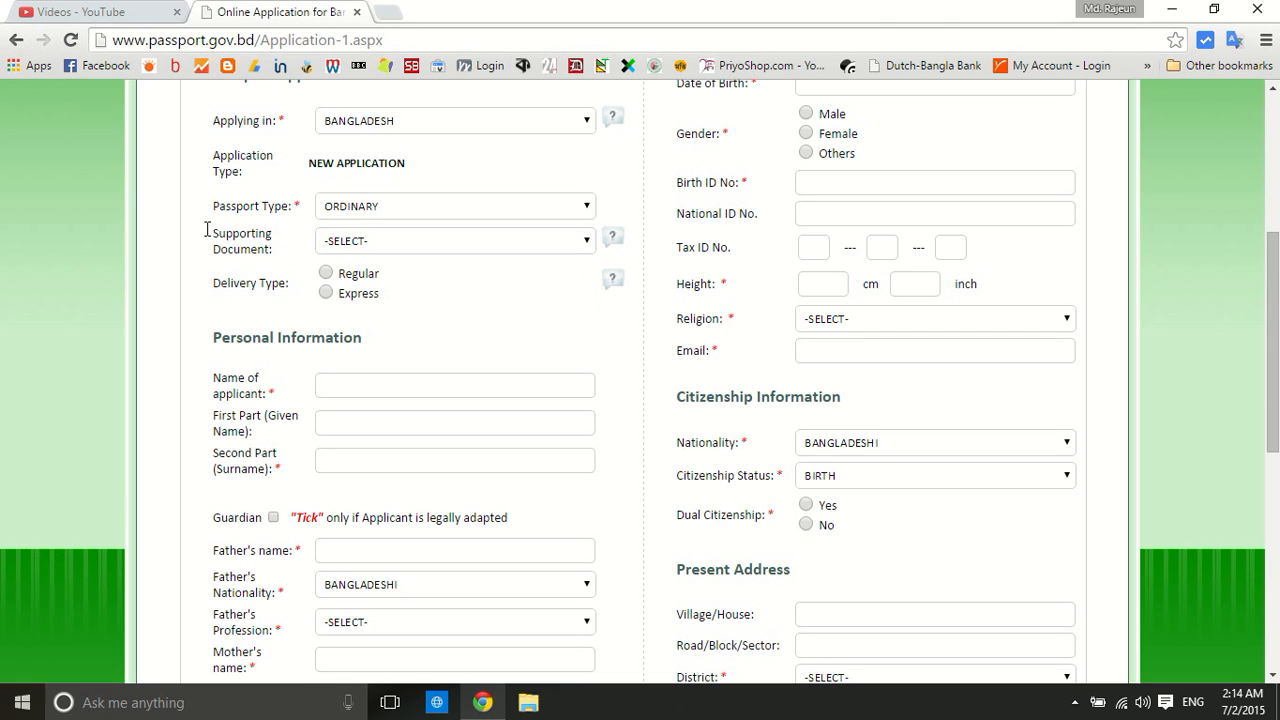
pyautogui.scroll(-1, 198, 218)
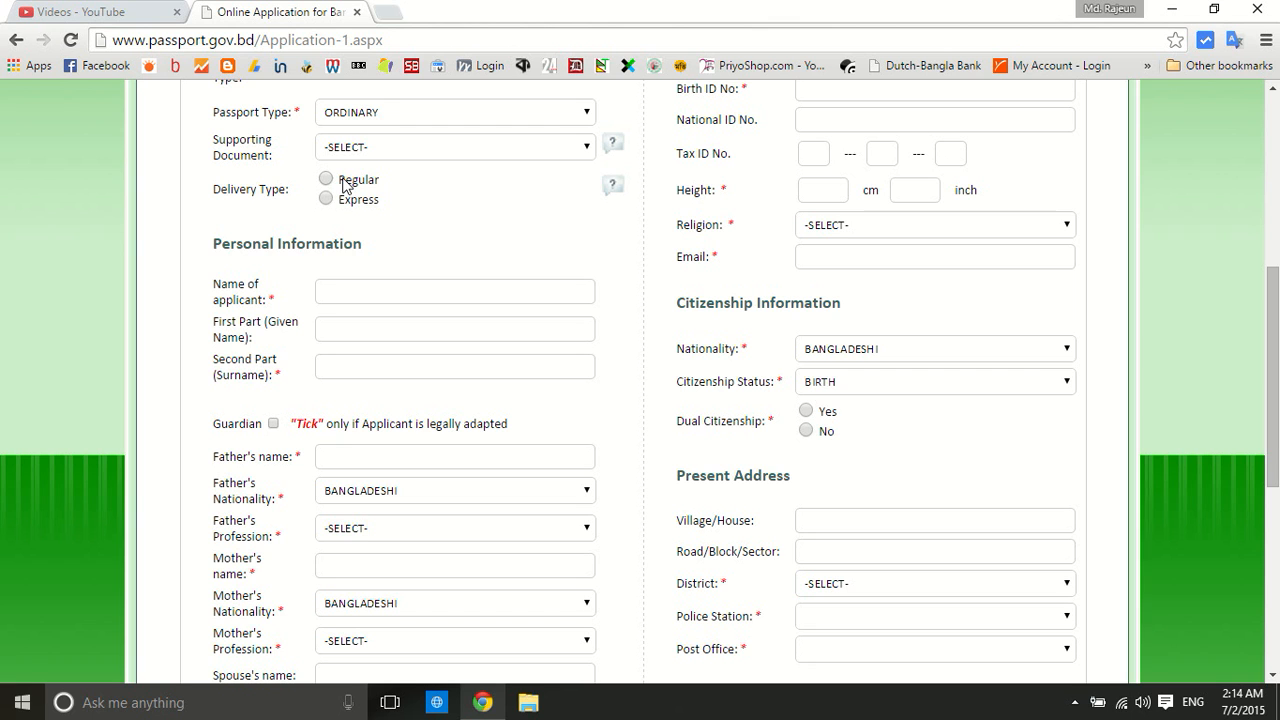
# Check the Delivery Type help note, then choose Regular delivery
pyautogui.click(614, 183)
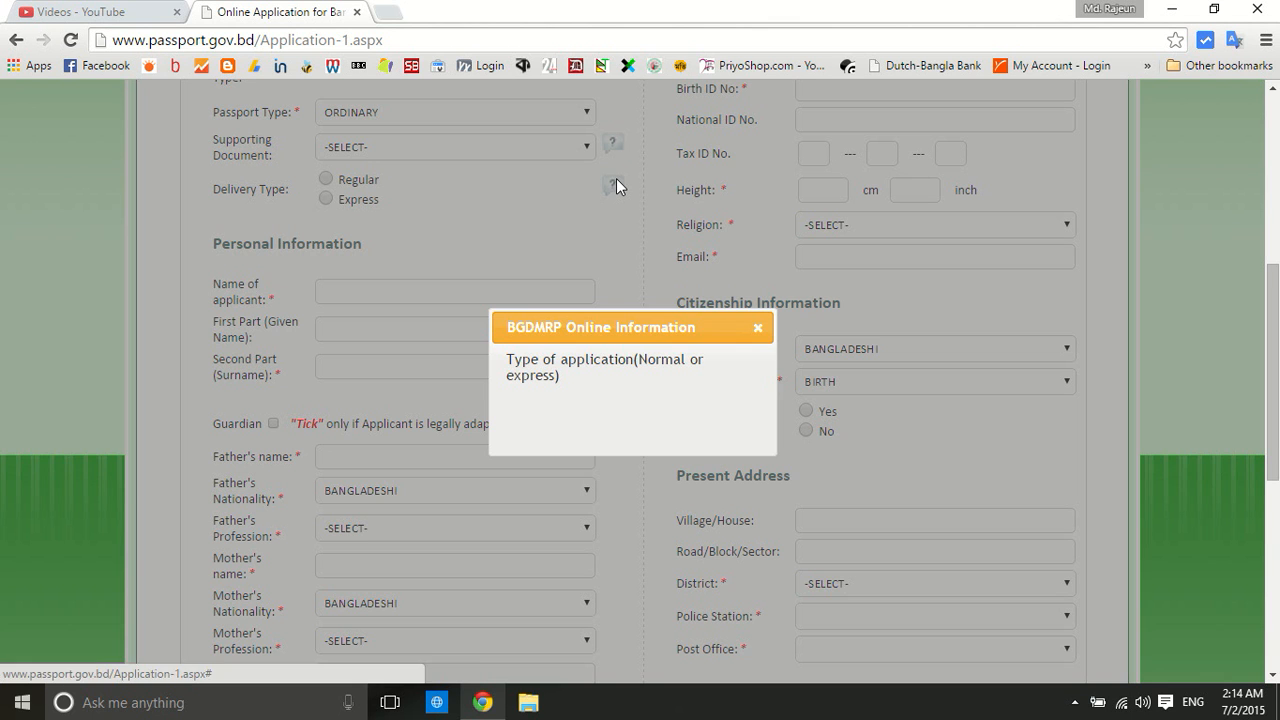
pyautogui.click(758, 329)
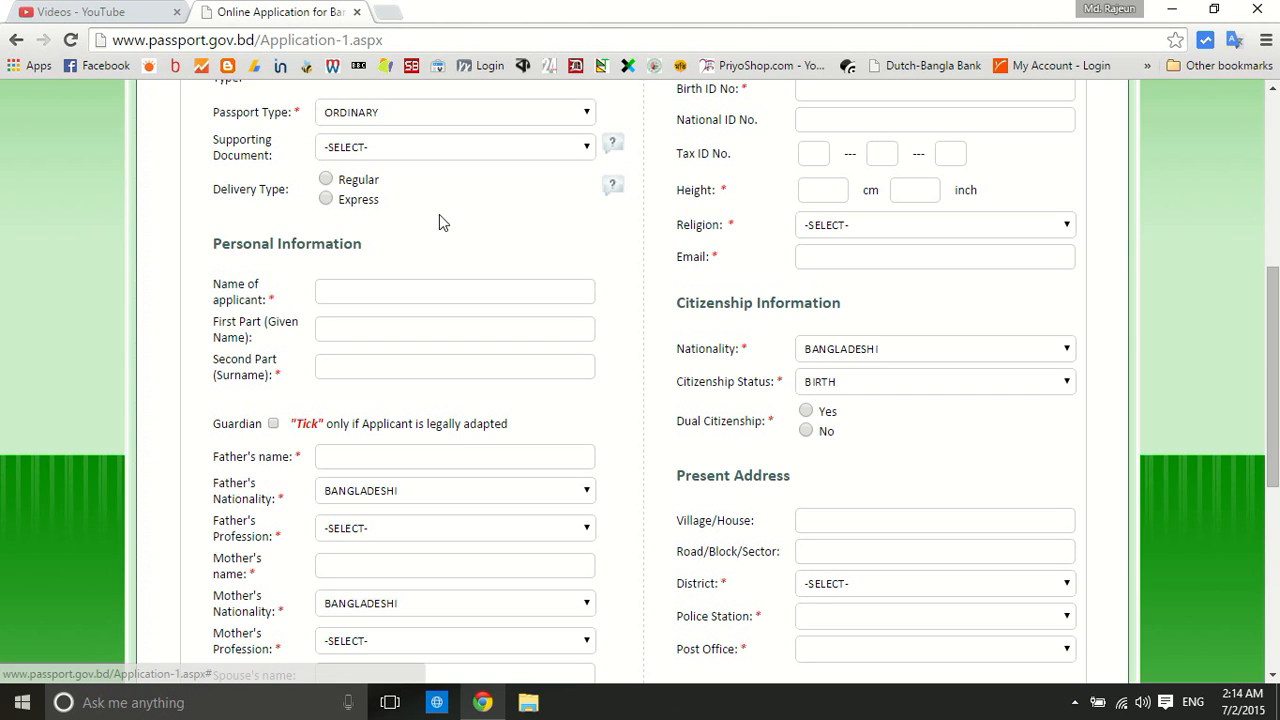
pyautogui.click(326, 181)
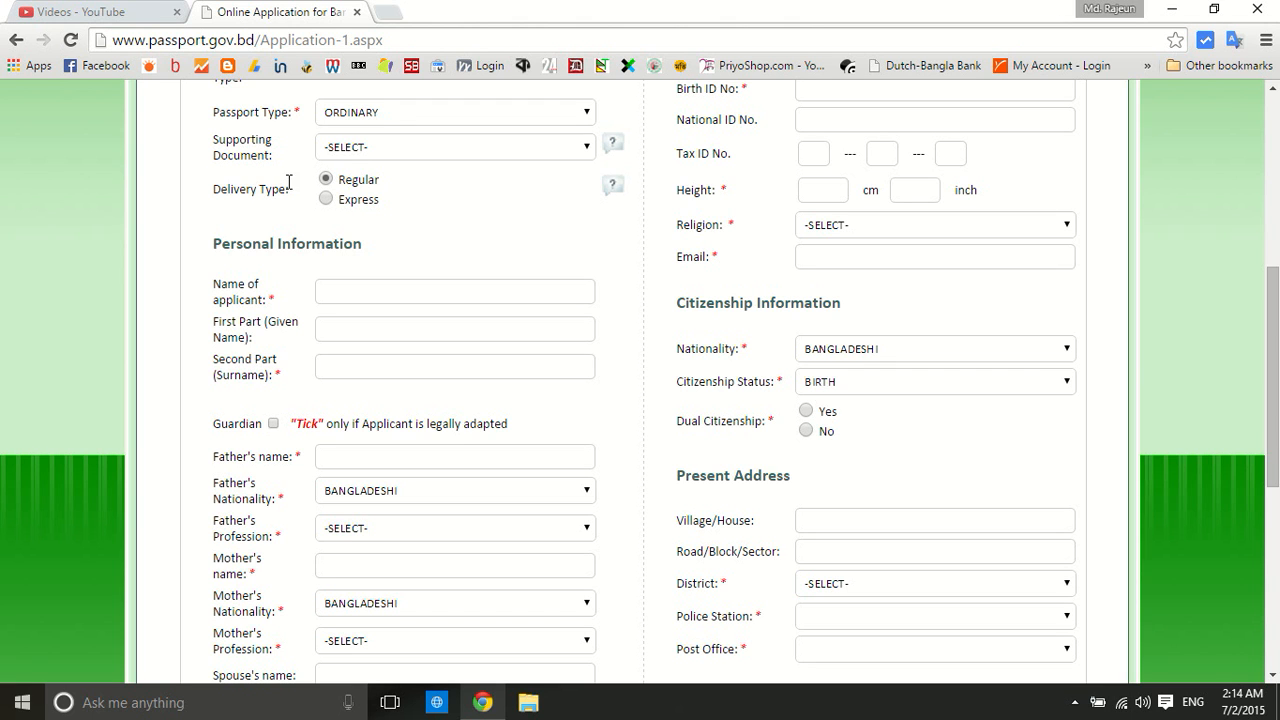
pyautogui.scroll(-1, 190, 192)
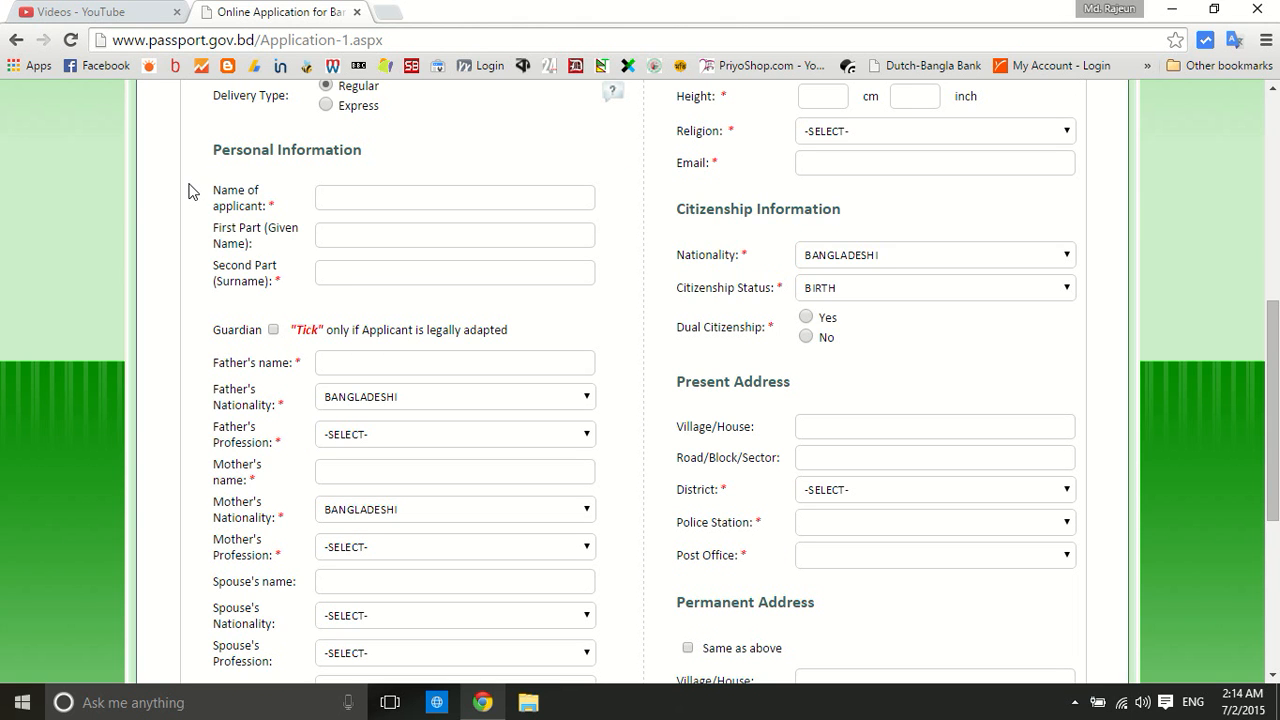
pyautogui.scroll(-1, 198, 176)
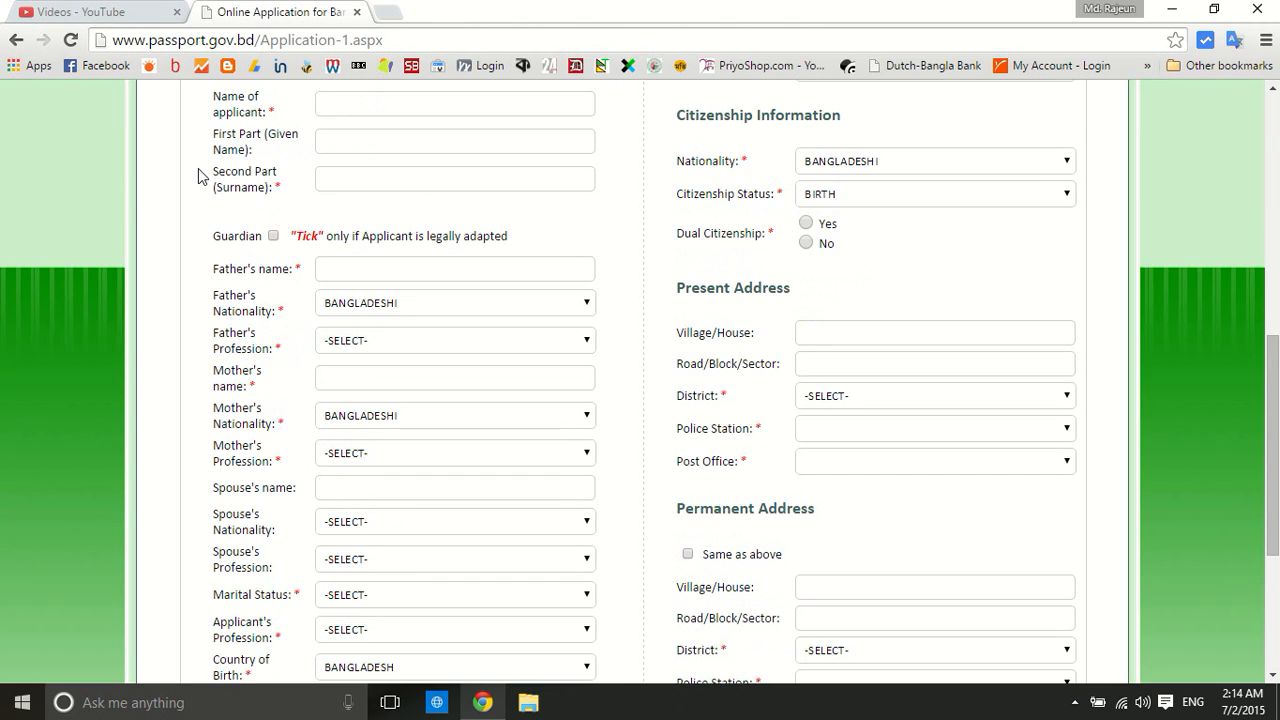
# Enter the applicant's full name and begin typing the given name in First Part
pyautogui.click(348, 107)
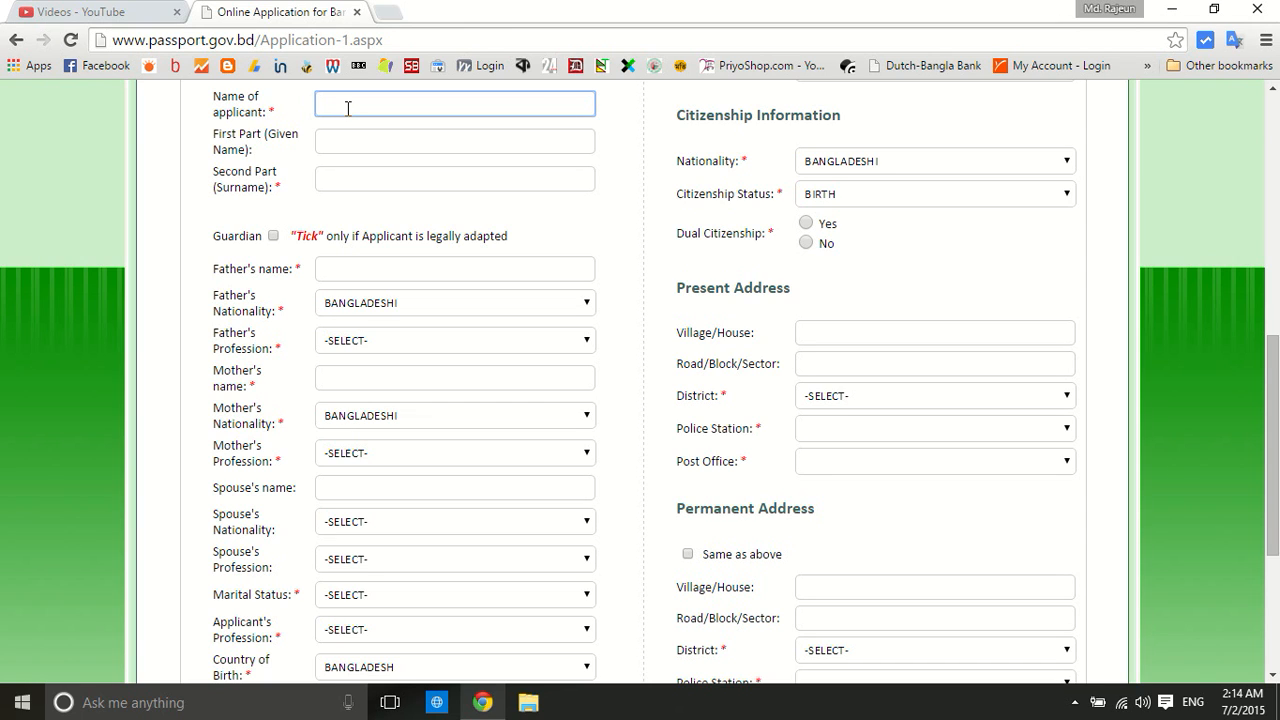
pyautogui.moveTo(320, 104); pyautogui.dragTo(364, 110)
pyautogui.click(346, 145)
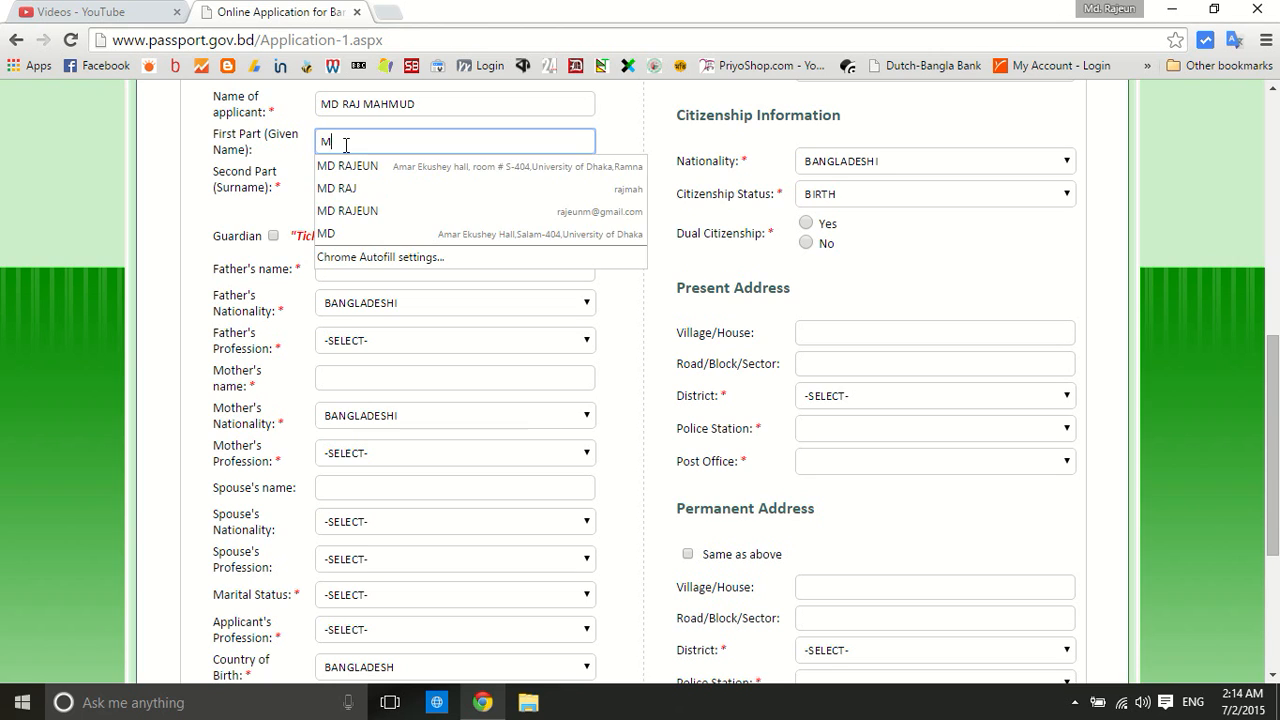
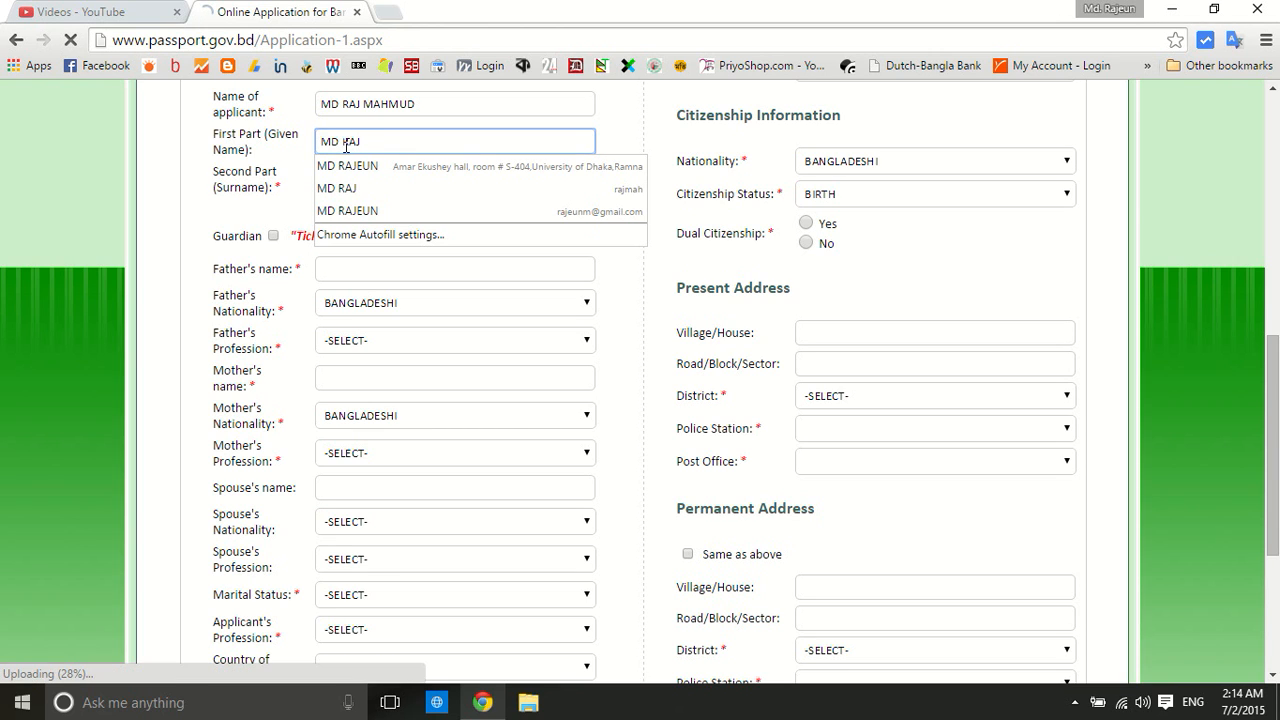
pyautogui.click(182, 165)
pyautogui.click(368, 180)
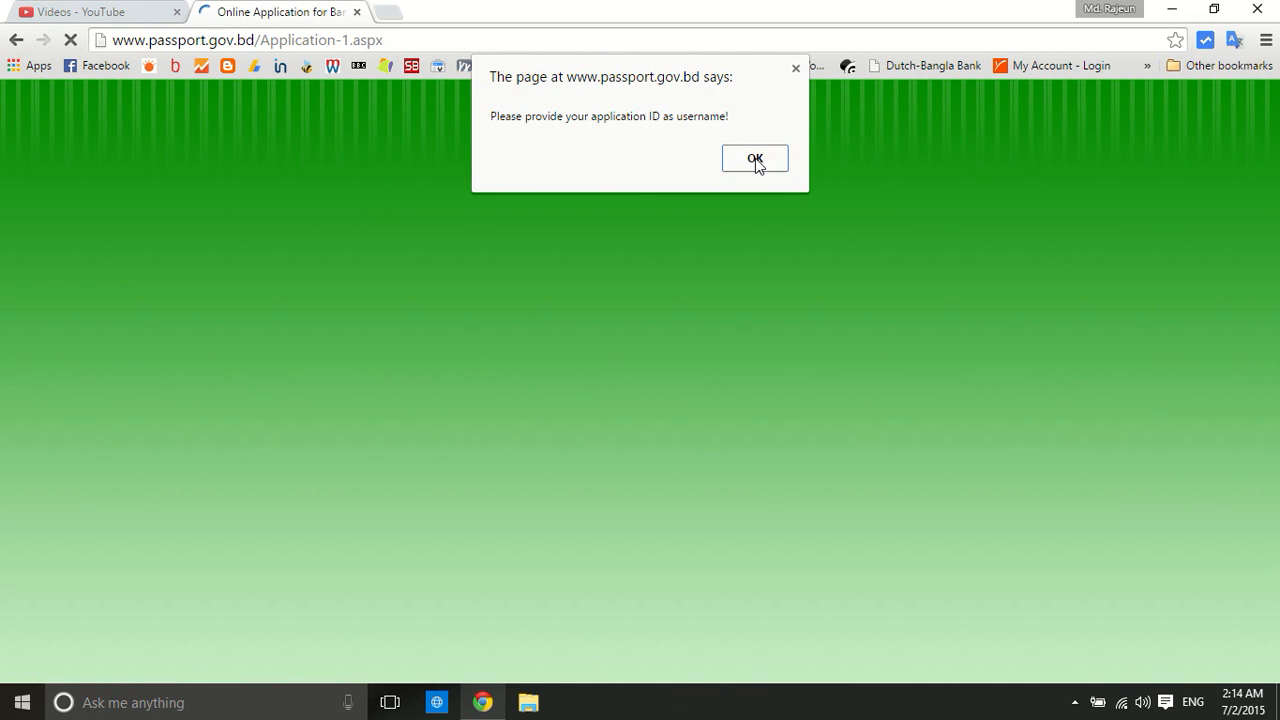
pyautogui.click(756, 162)
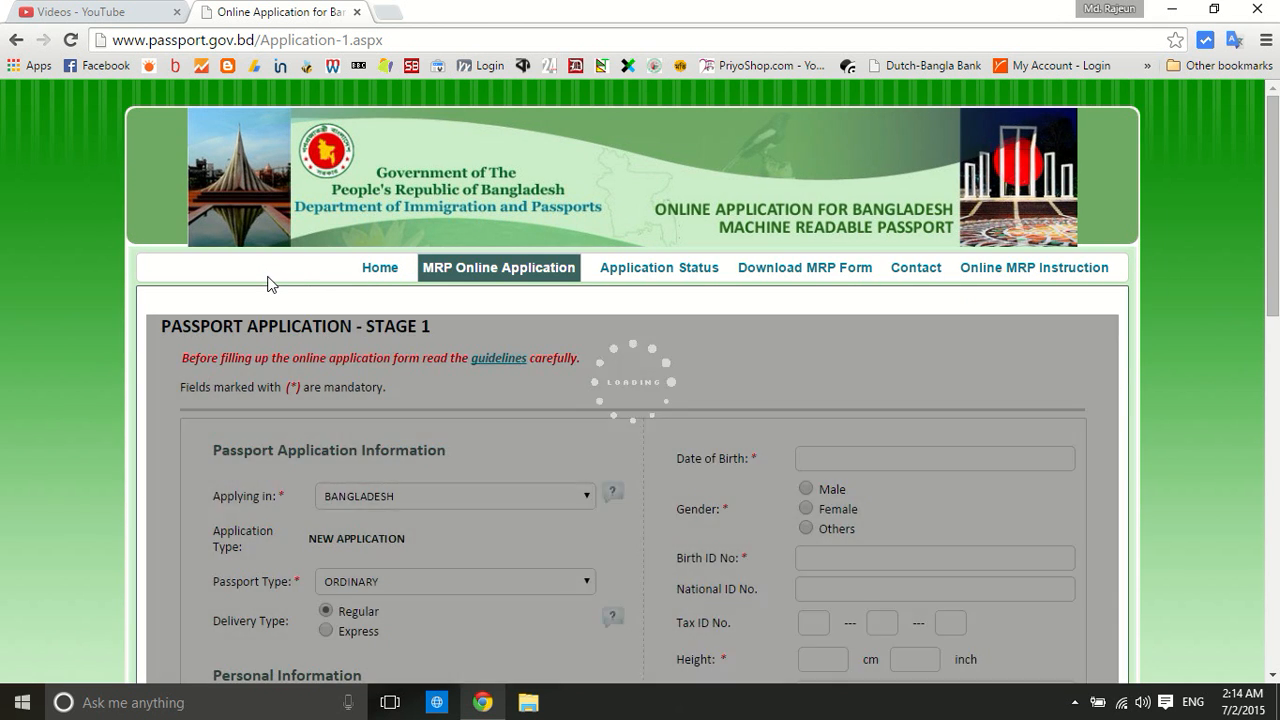
pyautogui.scroll(-5, 270, 276)
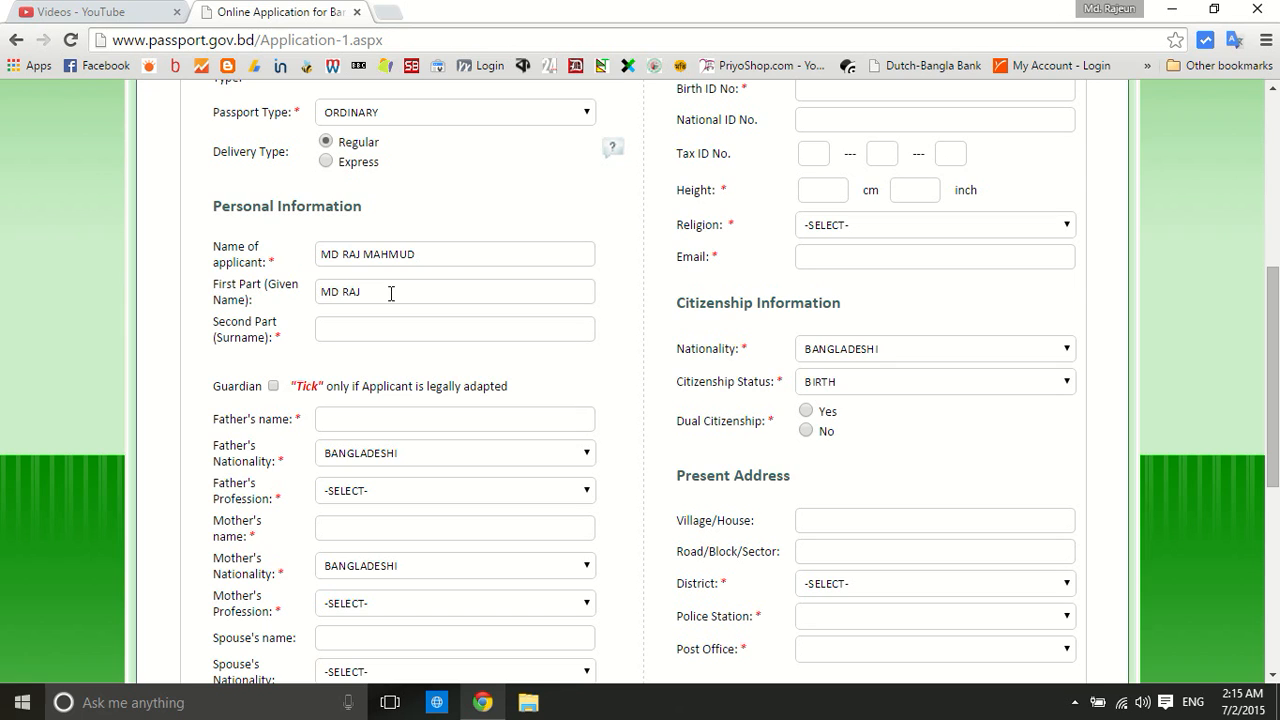
# Correct the given name in First Part and enter the surname in Second Part (Surname)
pyautogui.click(391, 293)
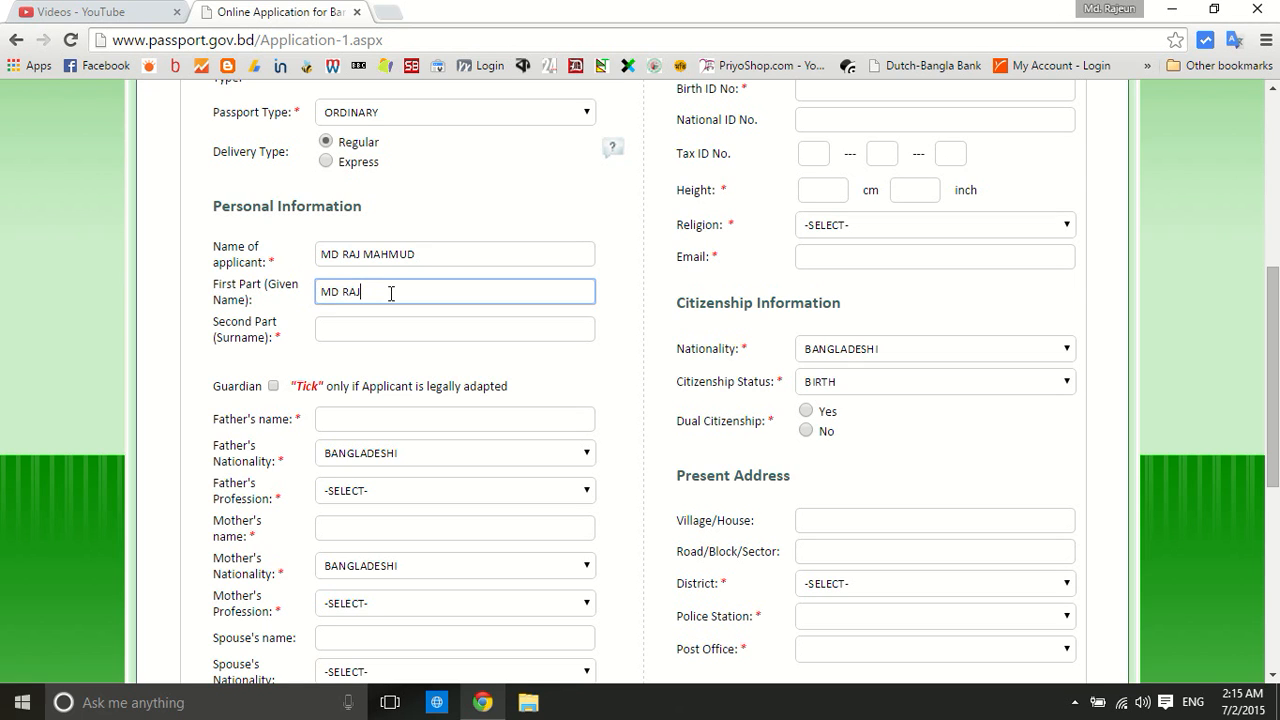
pyautogui.press('BackSpace')
pyautogui.press('BackSpace')
pyautogui.press('BackSpace')
pyautogui.press('BackSpace')
pyautogui.press('BackSpace')
pyautogui.press('BackSpace')
pyautogui.click(338, 326)
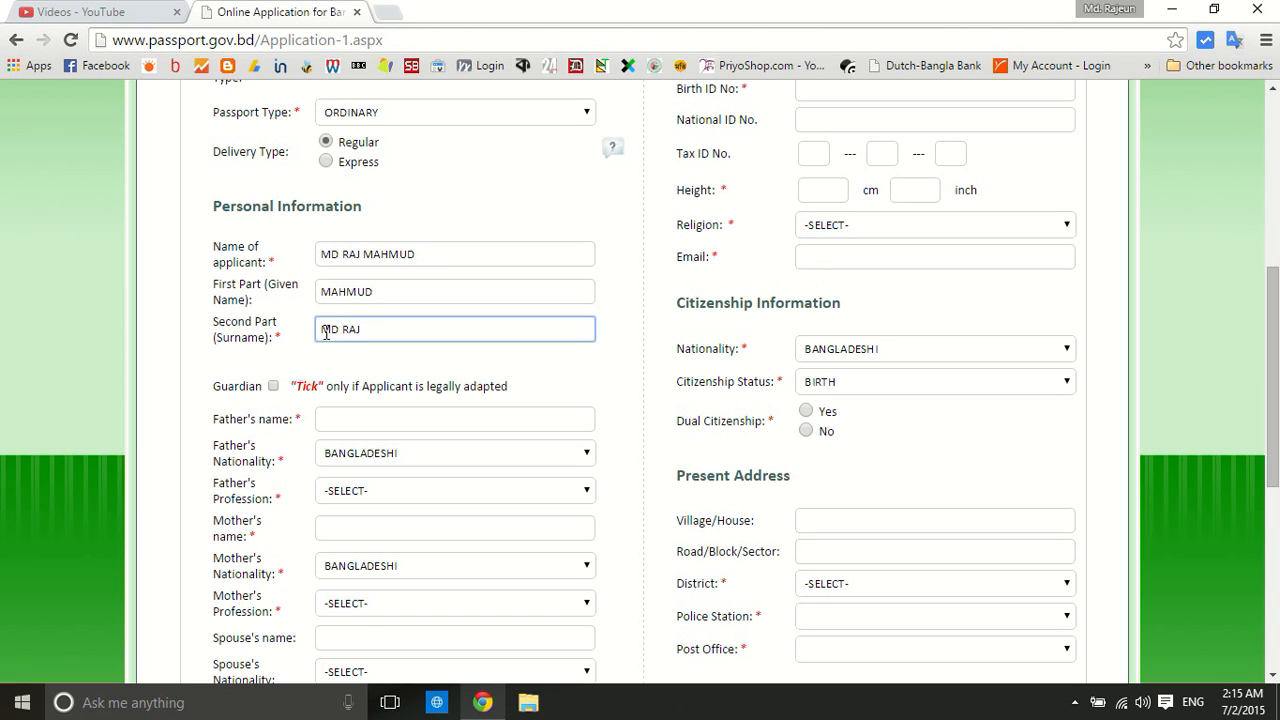
pyautogui.scroll(-1, 258, 365)
pyautogui.scroll(-1, 258, 365)
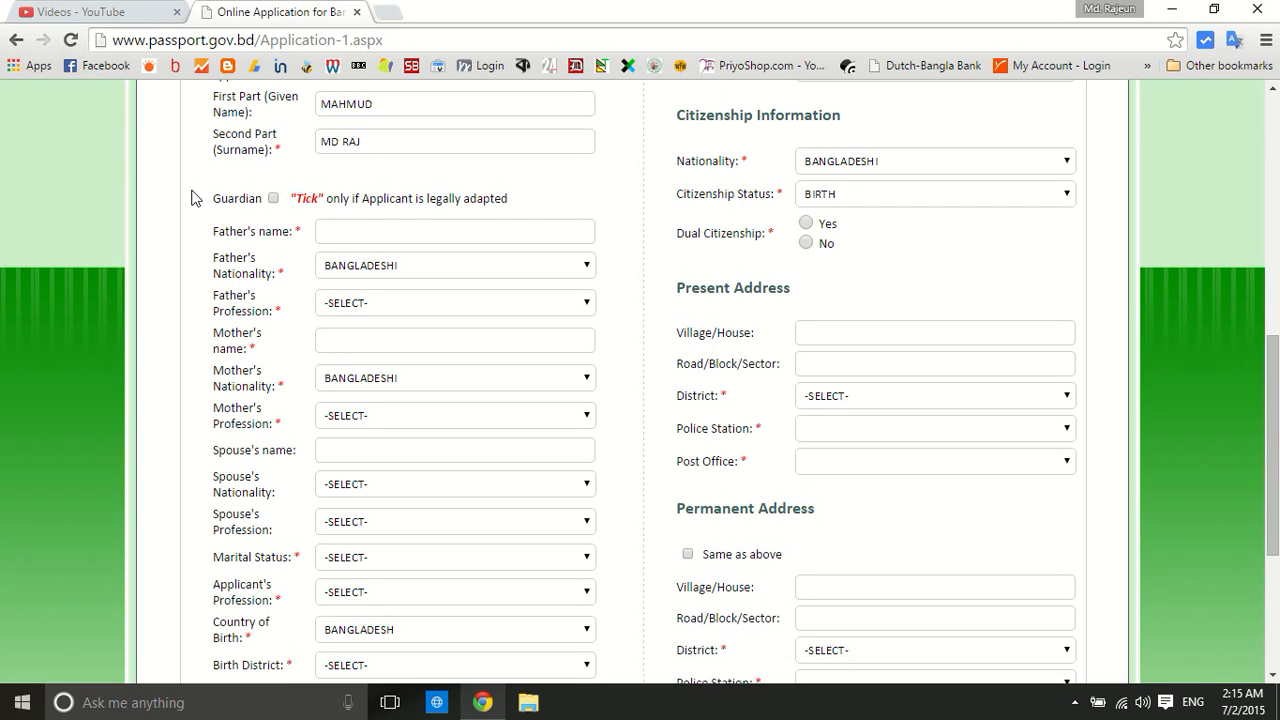
pyautogui.scroll(-1, 260, 195)
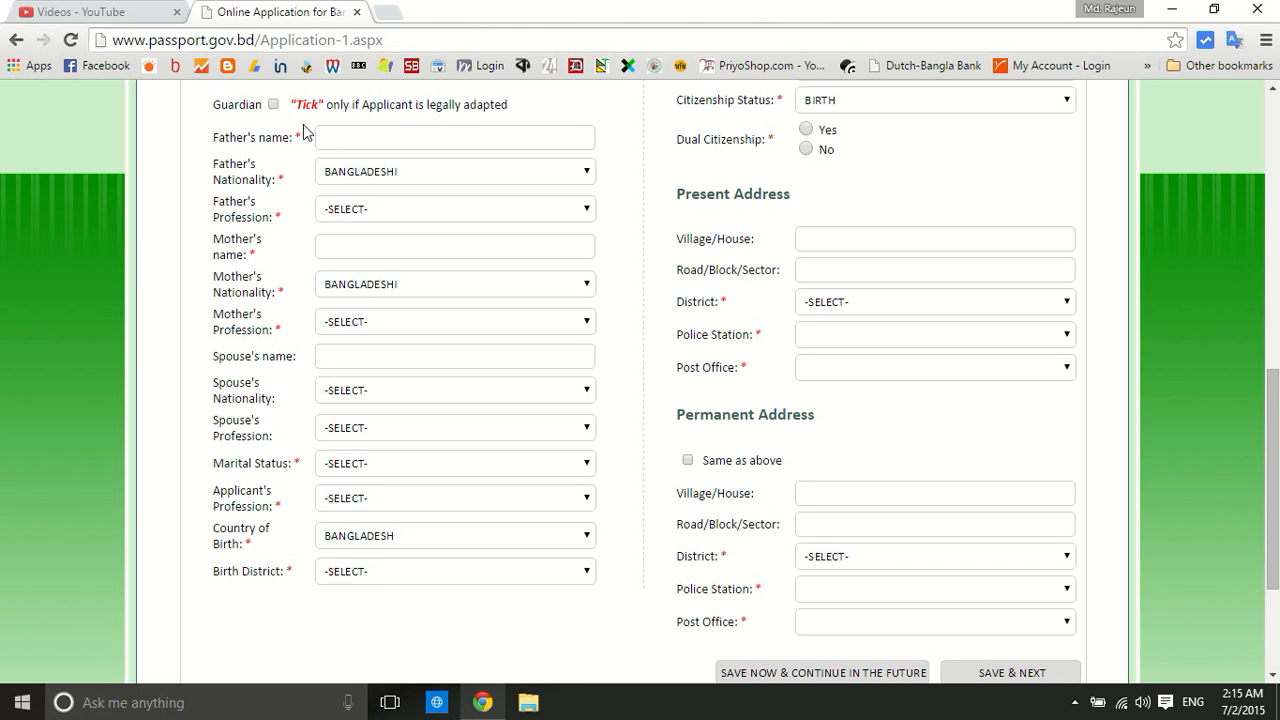
# Enter the father's name with profession BUSINESS, then the mother's name
pyautogui.click(332, 139)
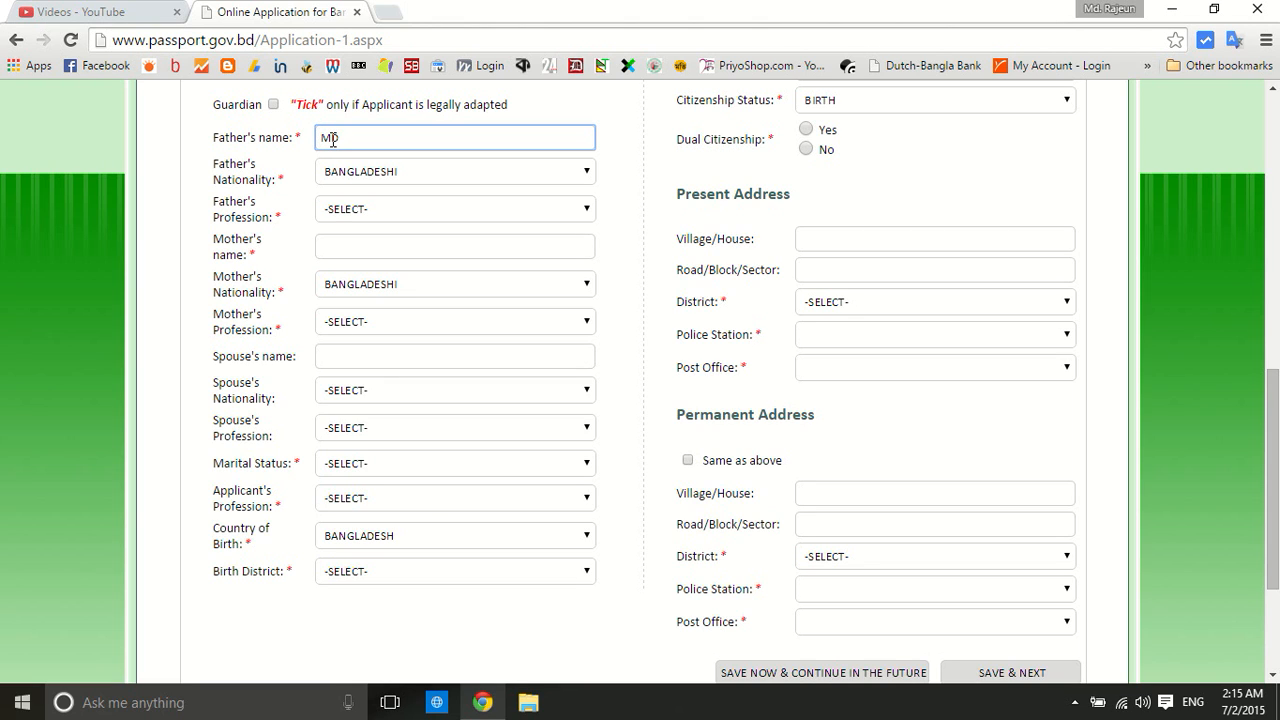
pyautogui.click(363, 216)
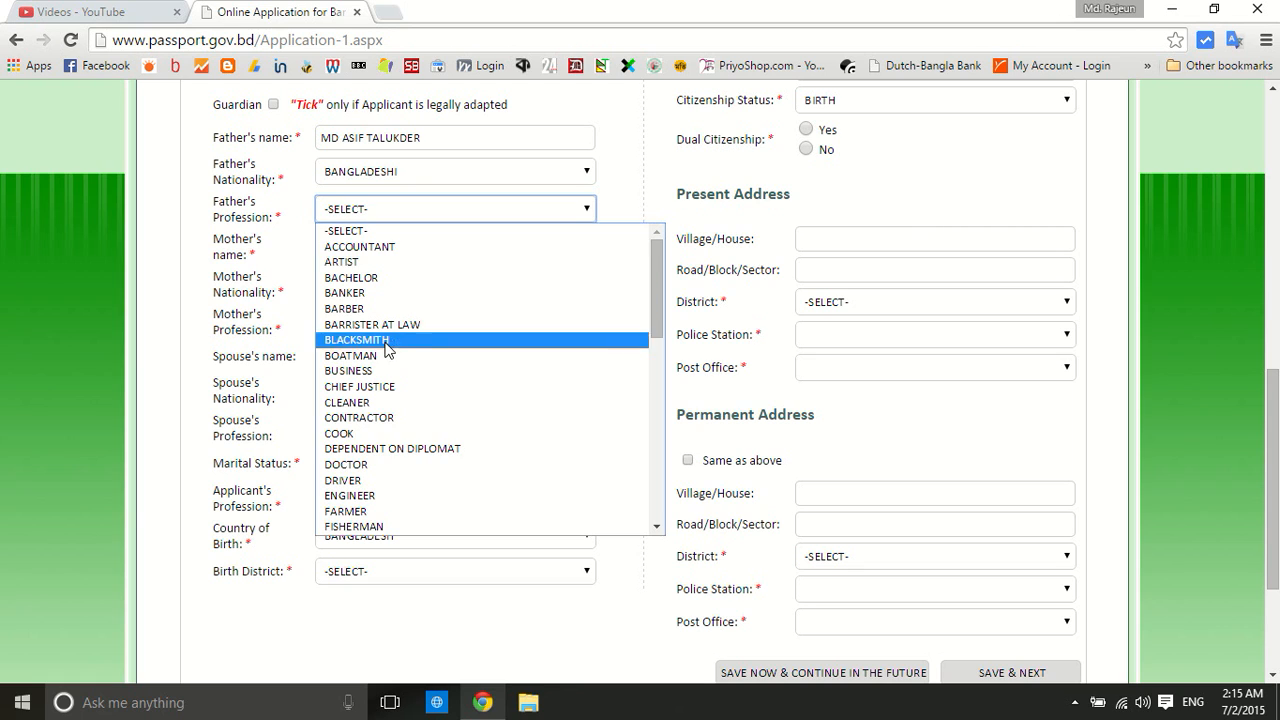
pyautogui.click(370, 371)
pyautogui.click(325, 247)
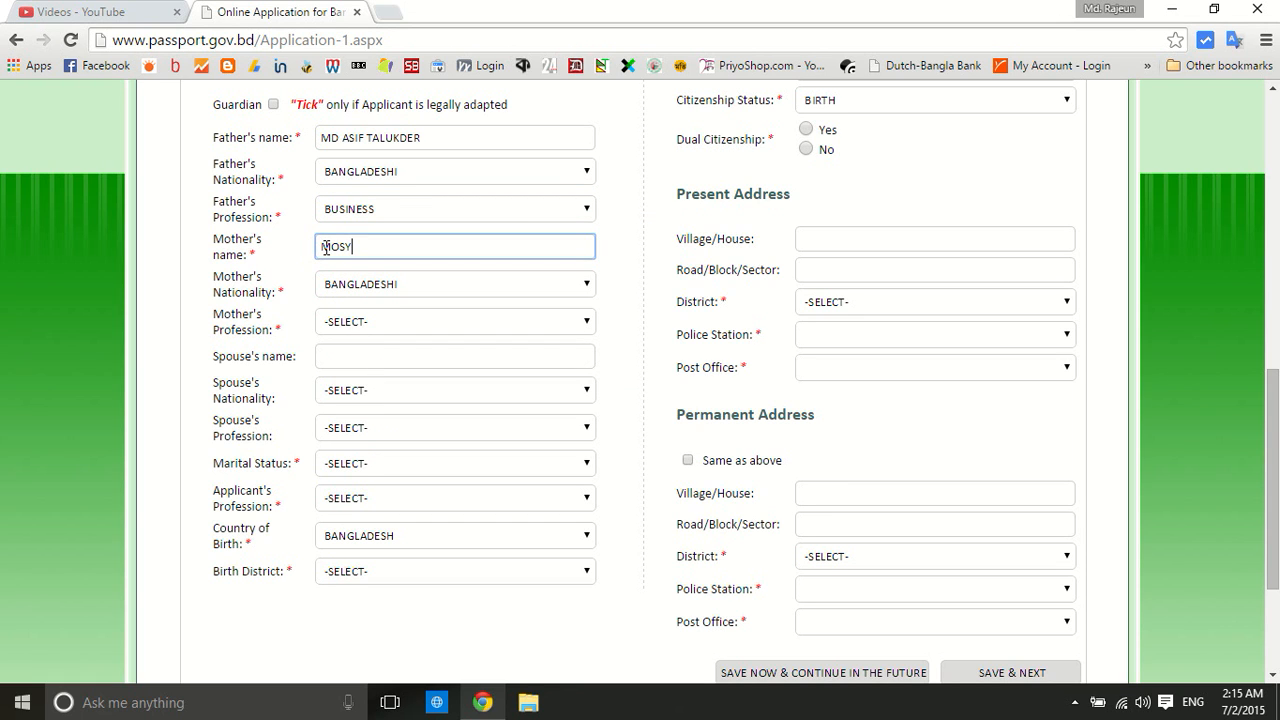
# Set mother's profession to BUSINESS and remove the period from the mother's name
pyautogui.scroll(-1, 339, 252)
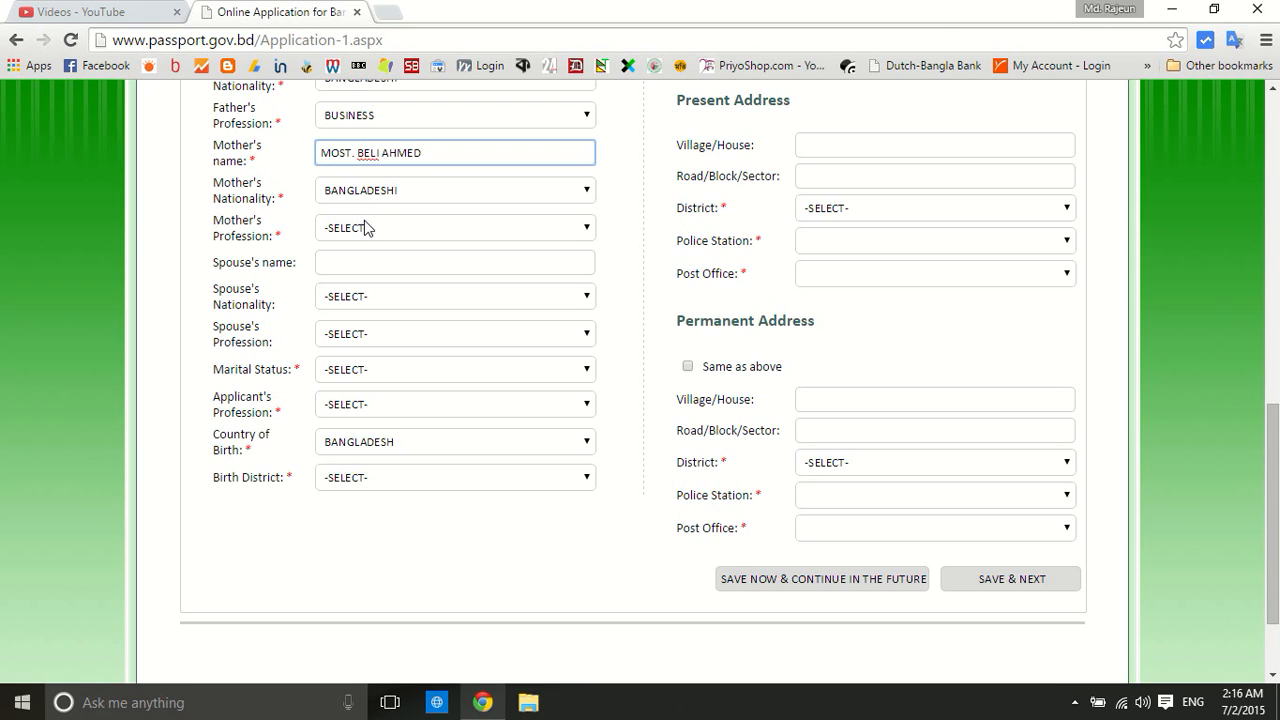
pyautogui.click(366, 224)
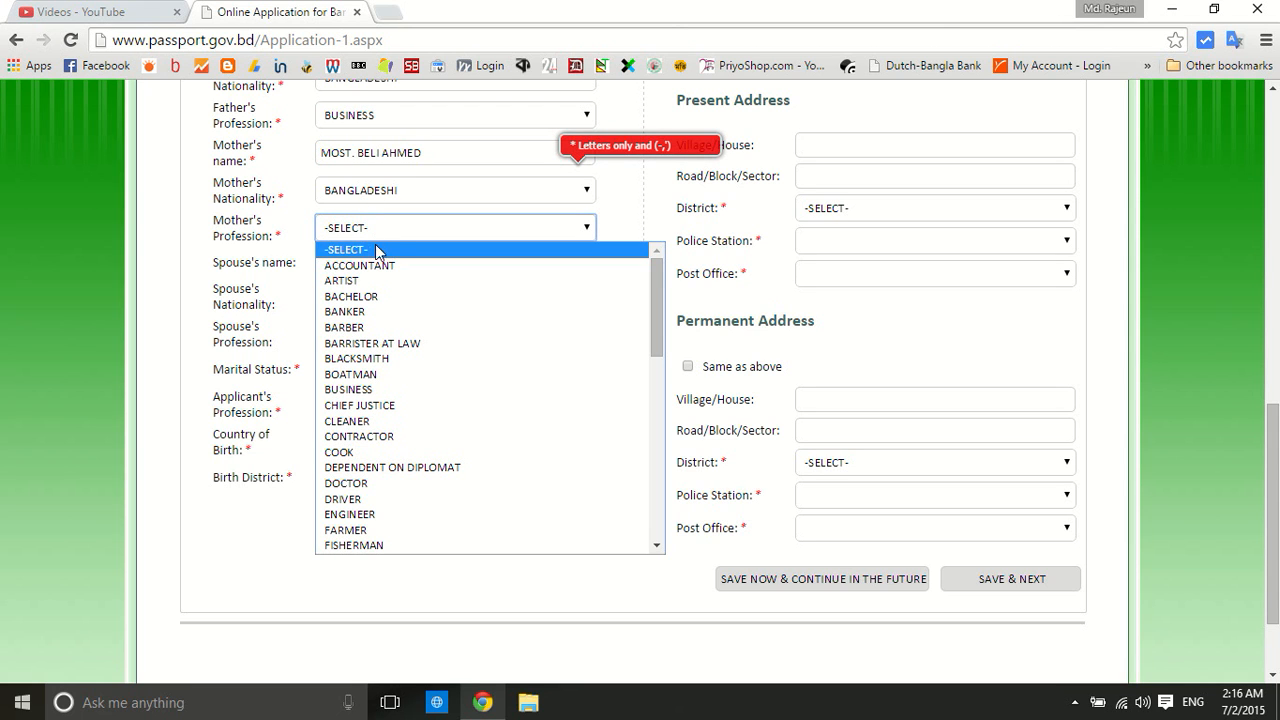
pyautogui.click(384, 389)
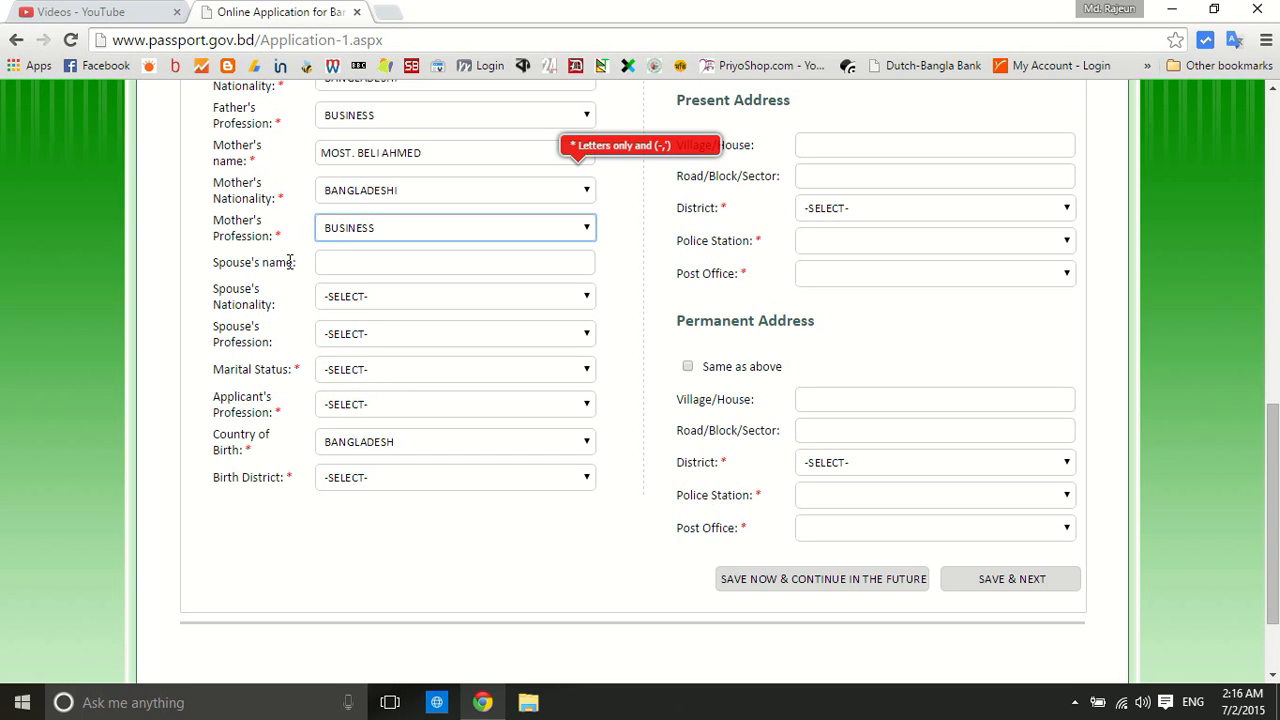
pyautogui.click(625, 189)
pyautogui.click(584, 192)
pyautogui.click(584, 192)
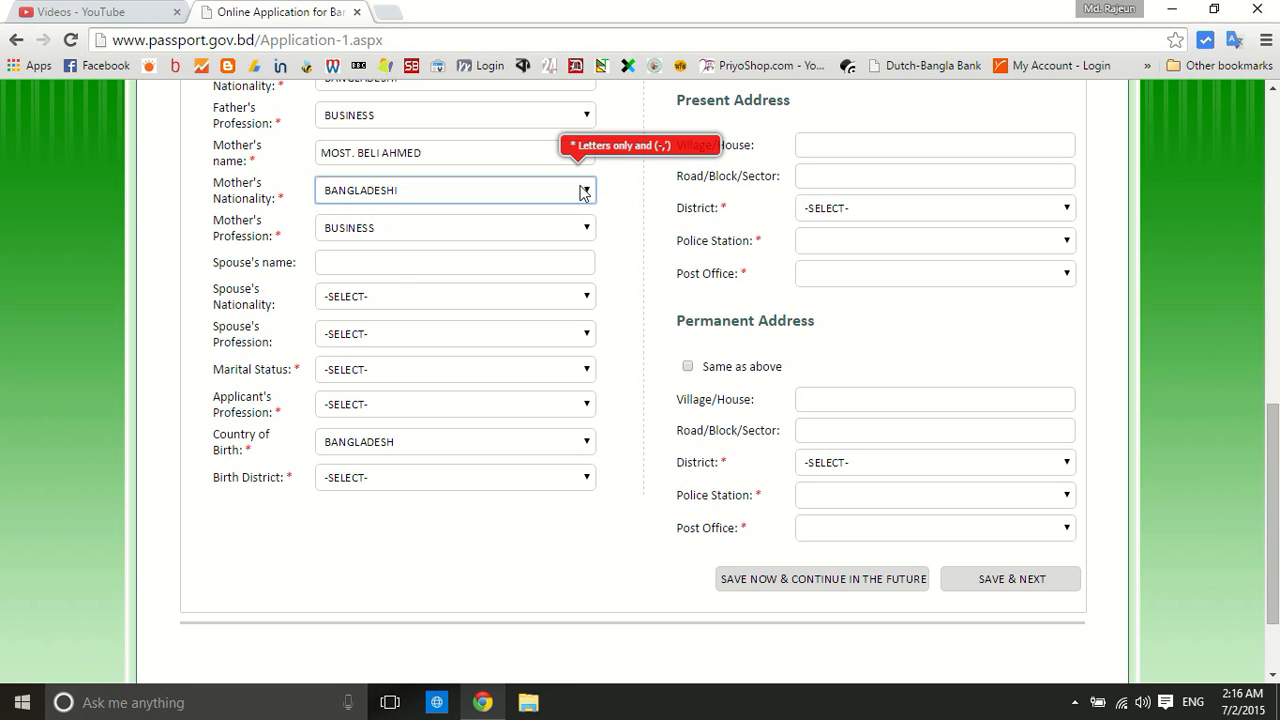
pyautogui.click(488, 150)
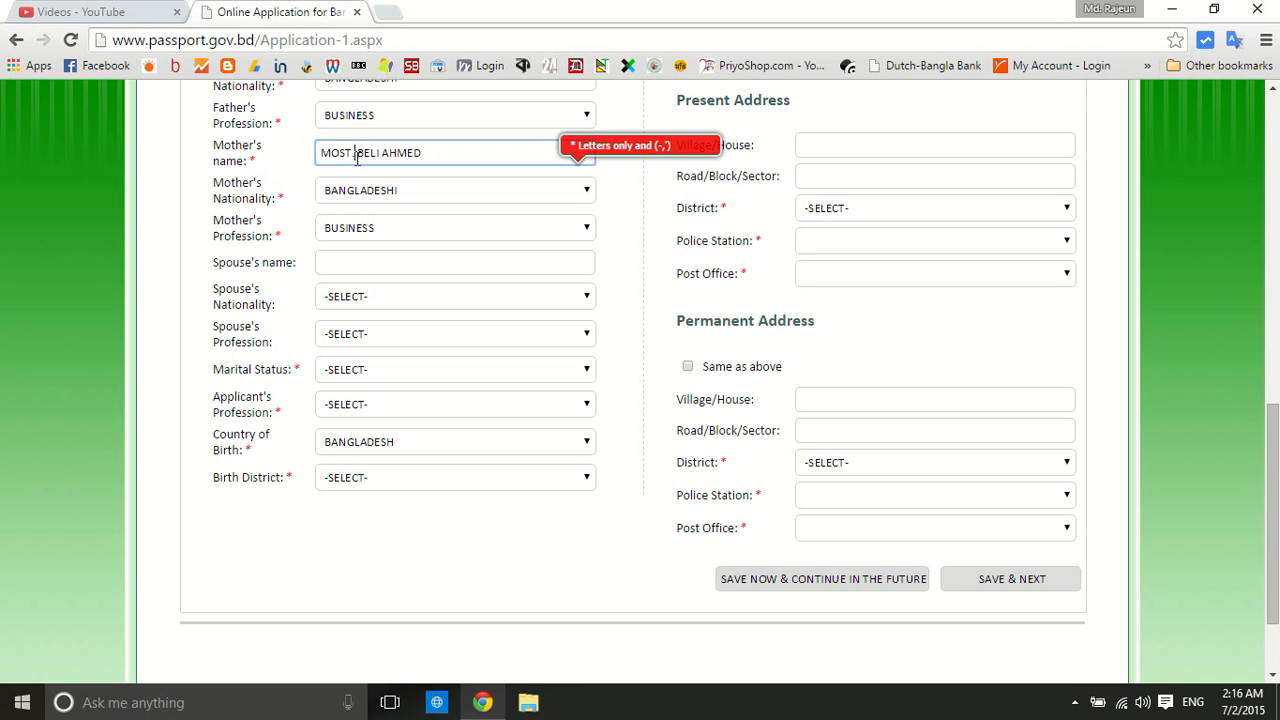
pyautogui.click(620, 197)
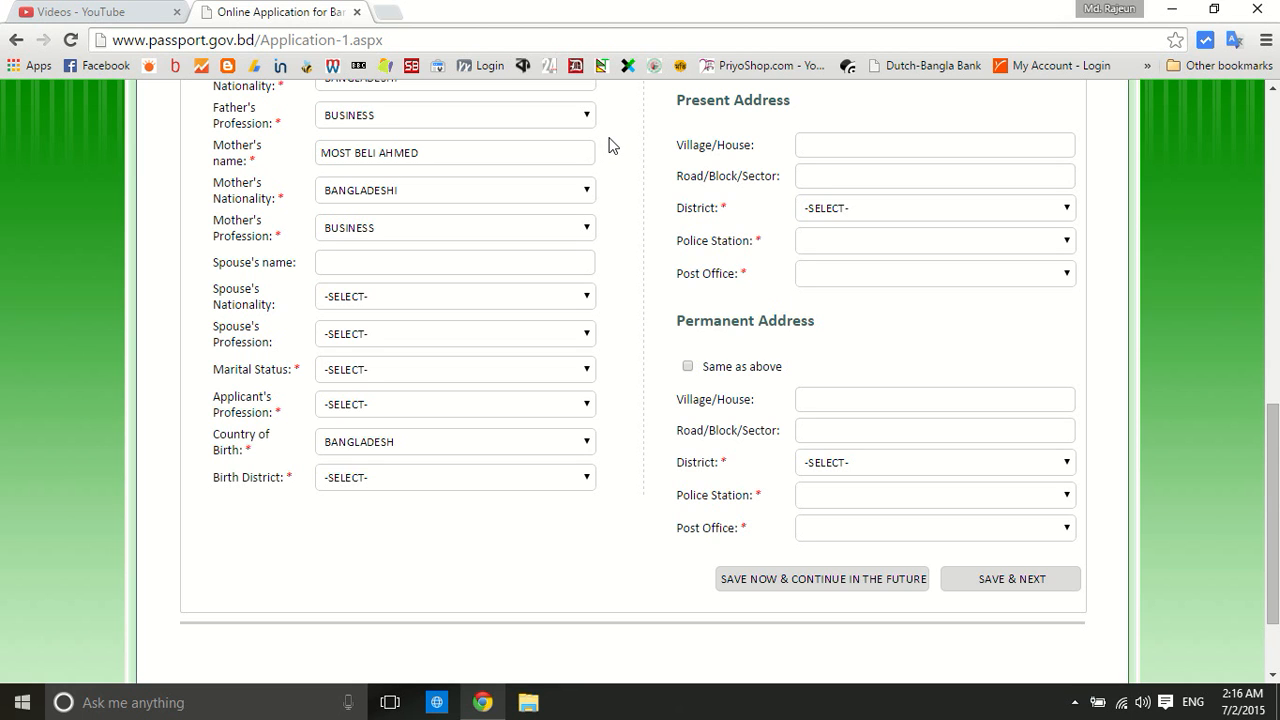
# Set marital status to SINGLE and the applicant's profession to STUDENT
pyautogui.scroll(-2, 610, 145)
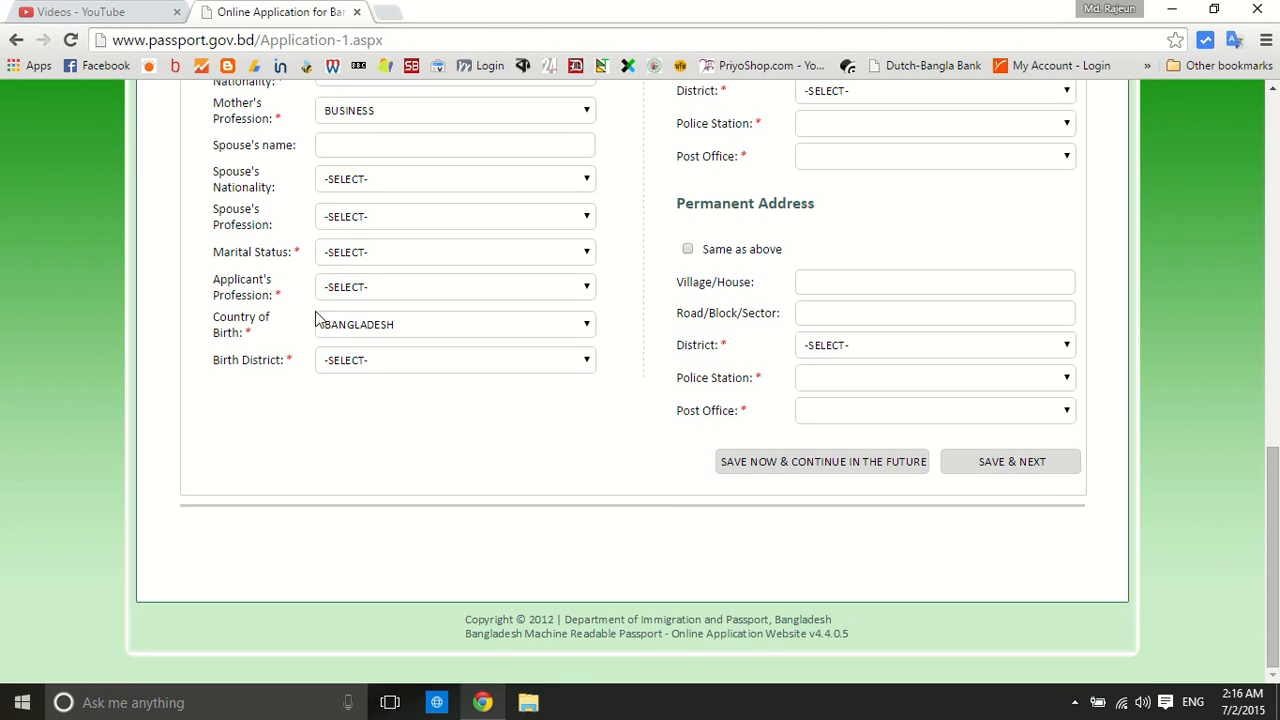
pyautogui.click(360, 252)
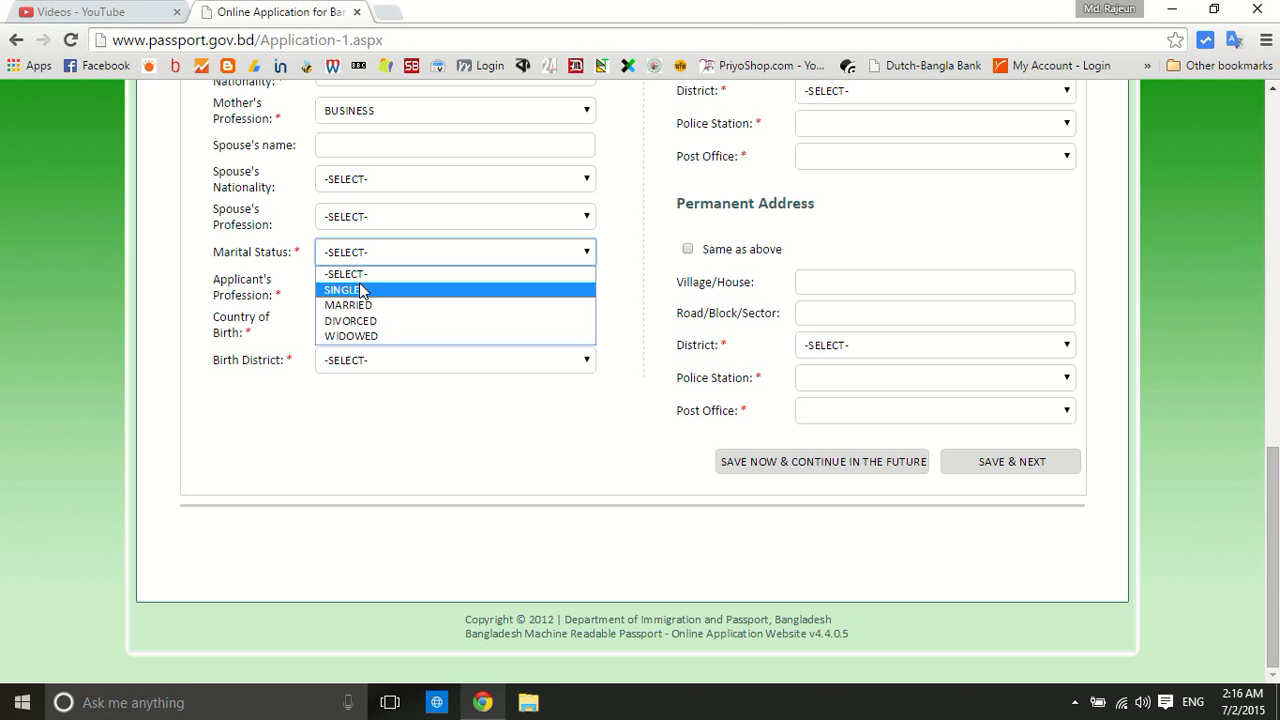
pyautogui.click(374, 289)
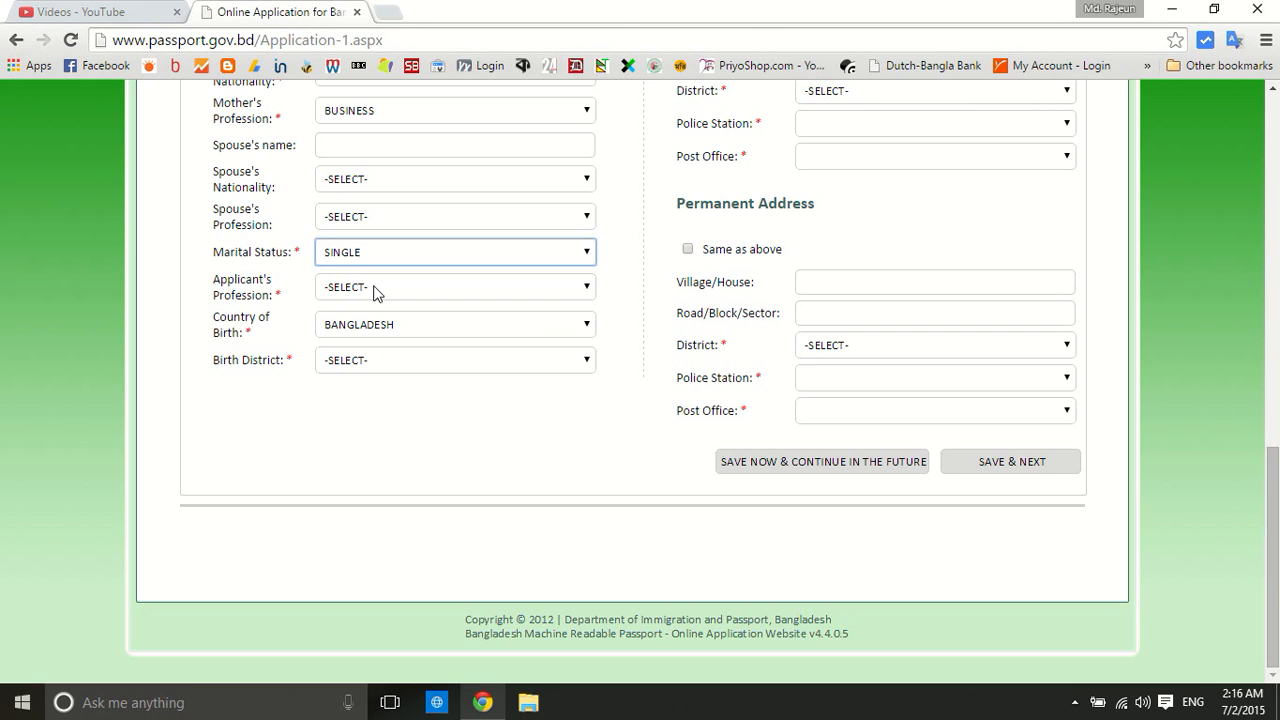
pyautogui.click(374, 287)
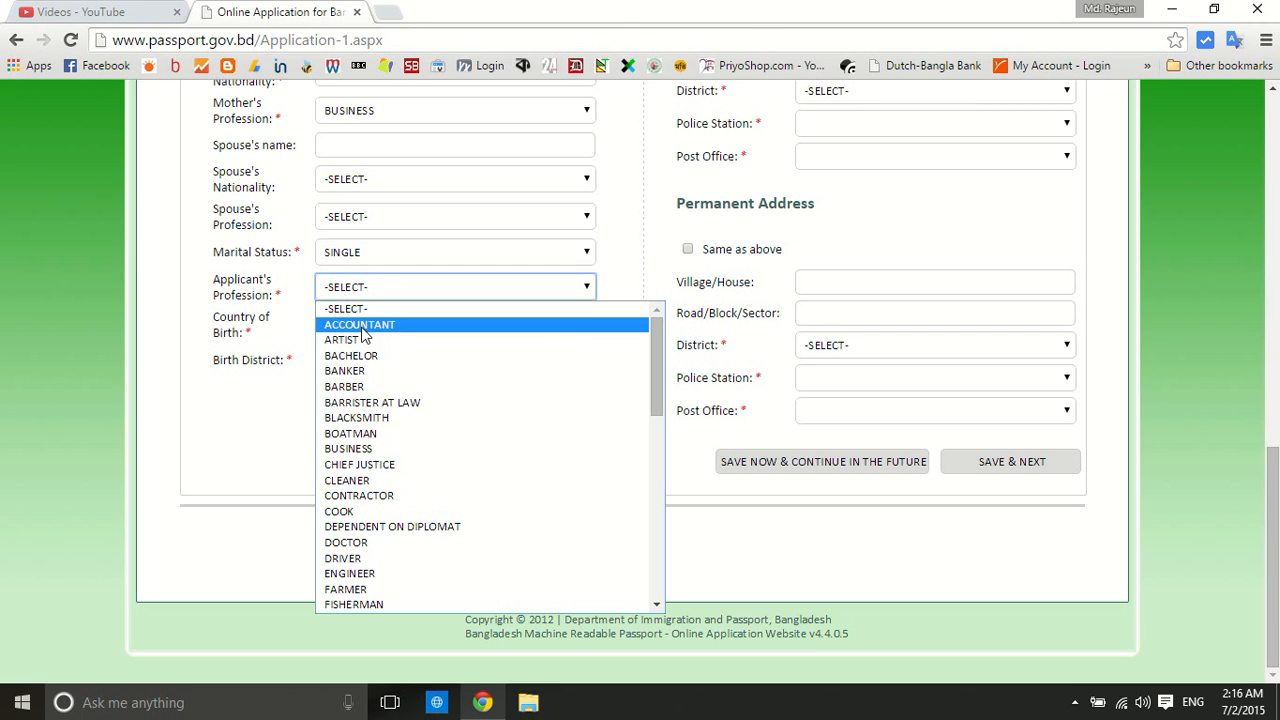
pyautogui.press('s')
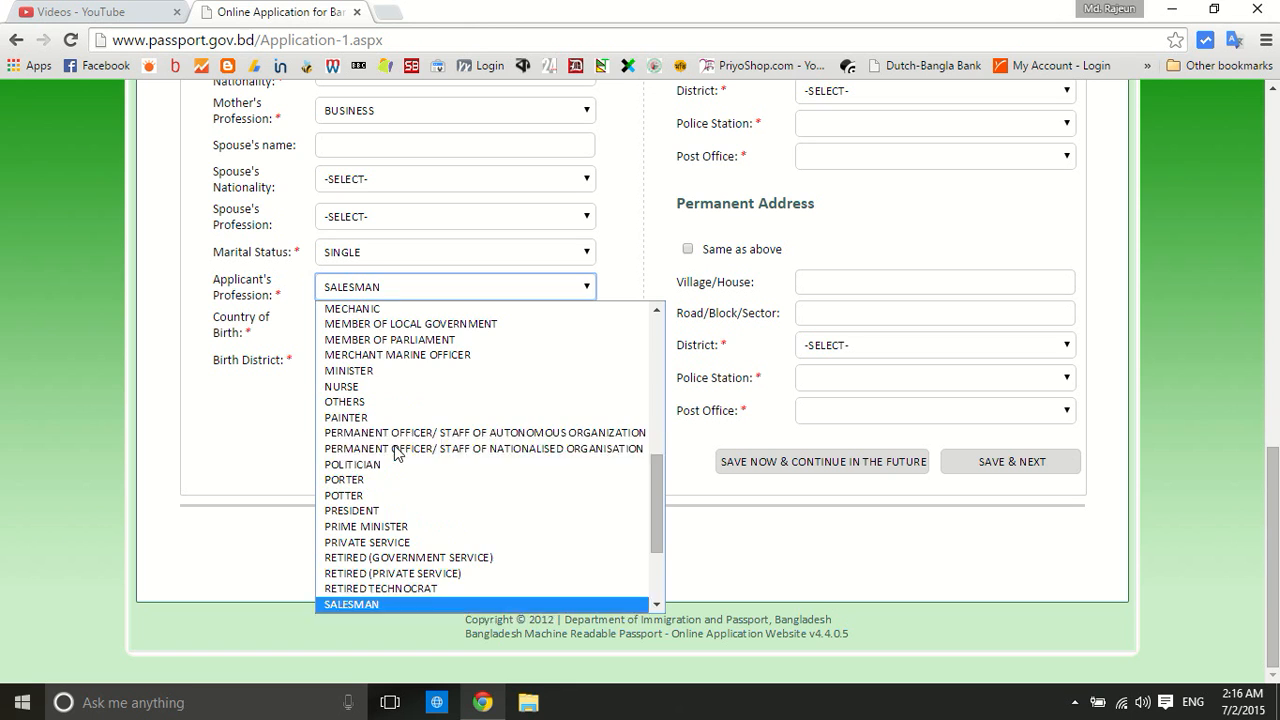
pyautogui.scroll(-3, 385, 505)
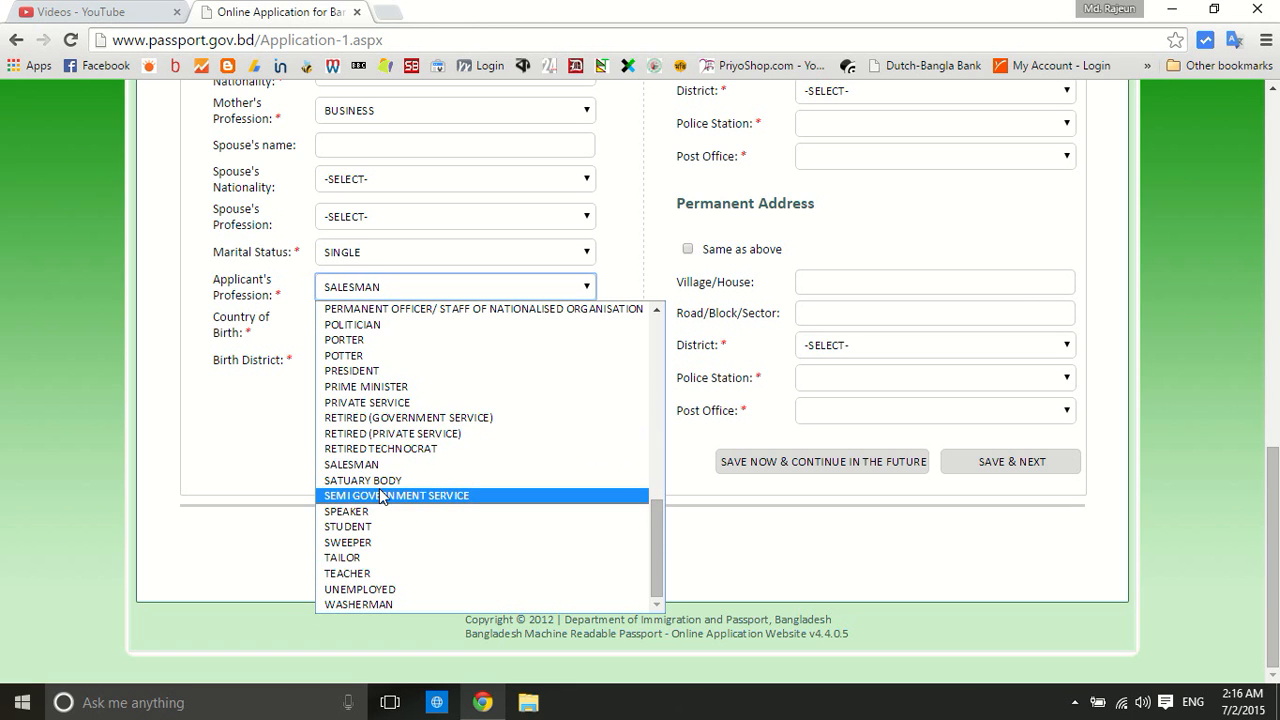
pyautogui.click(390, 528)
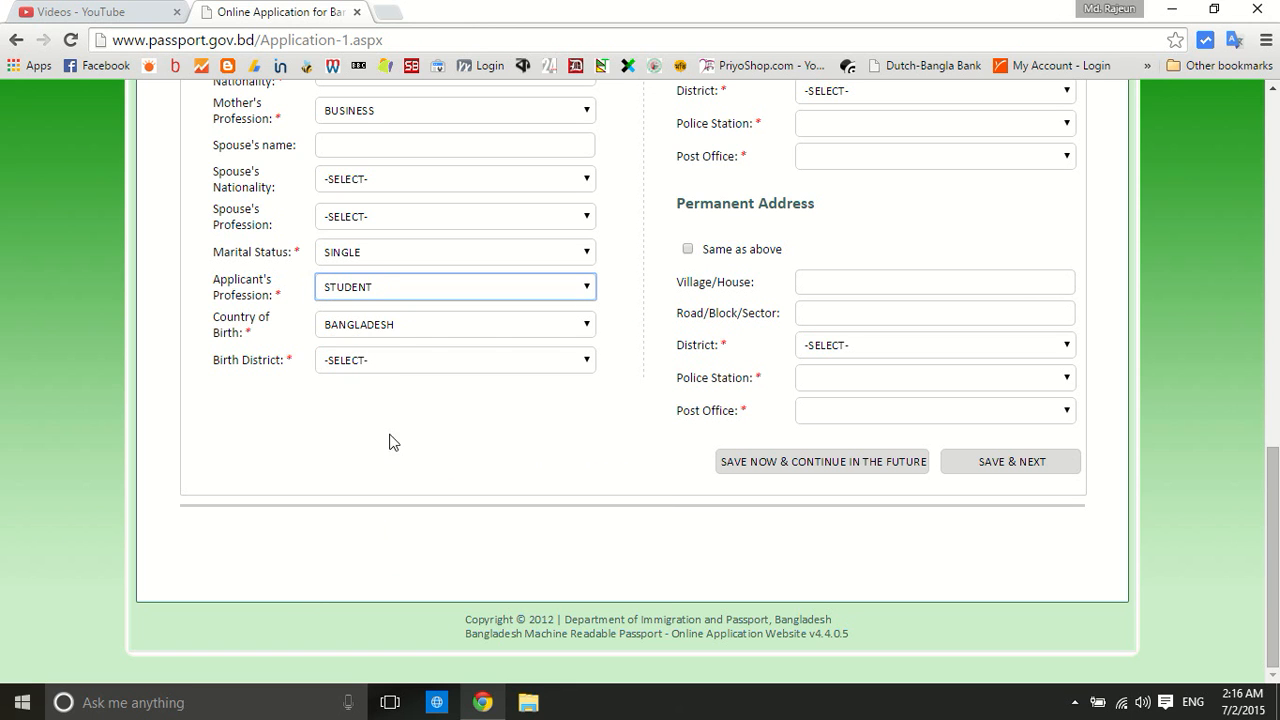
# Choose DHAKA as the birth district
pyautogui.click(379, 362)
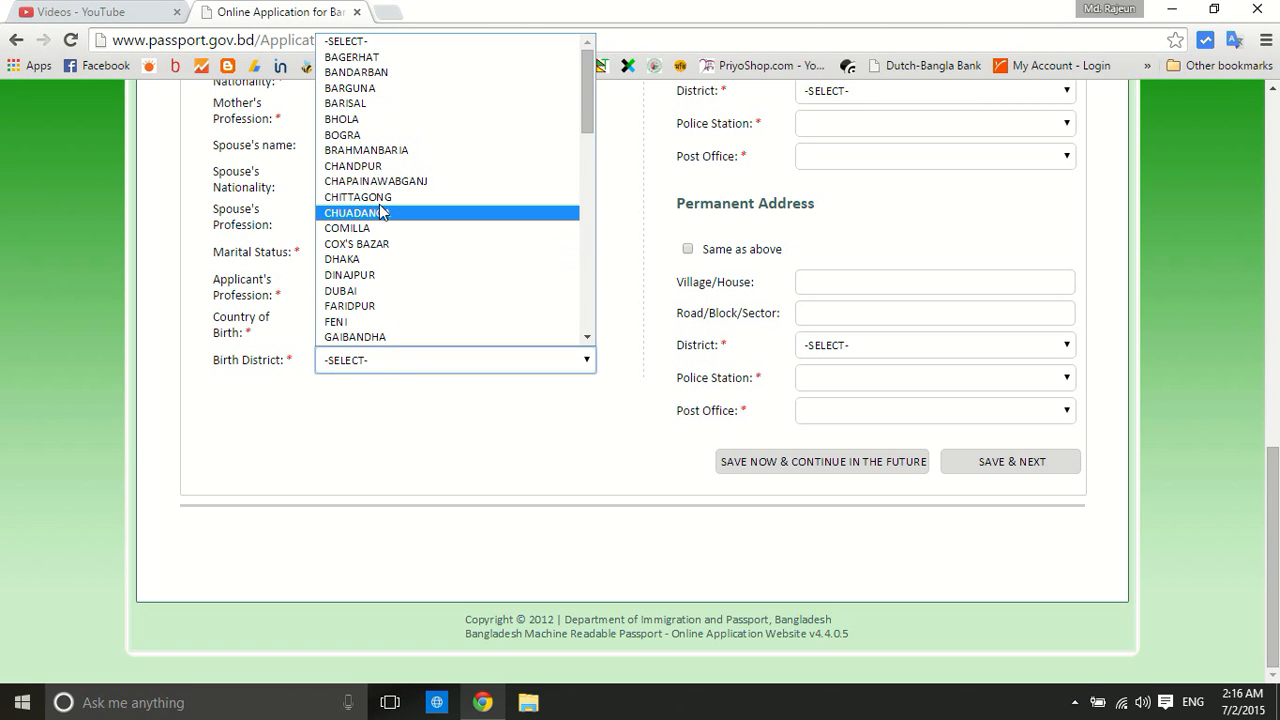
pyautogui.scroll(-8, 382, 209)
pyautogui.scroll(8, 381, 210)
pyautogui.click(370, 260)
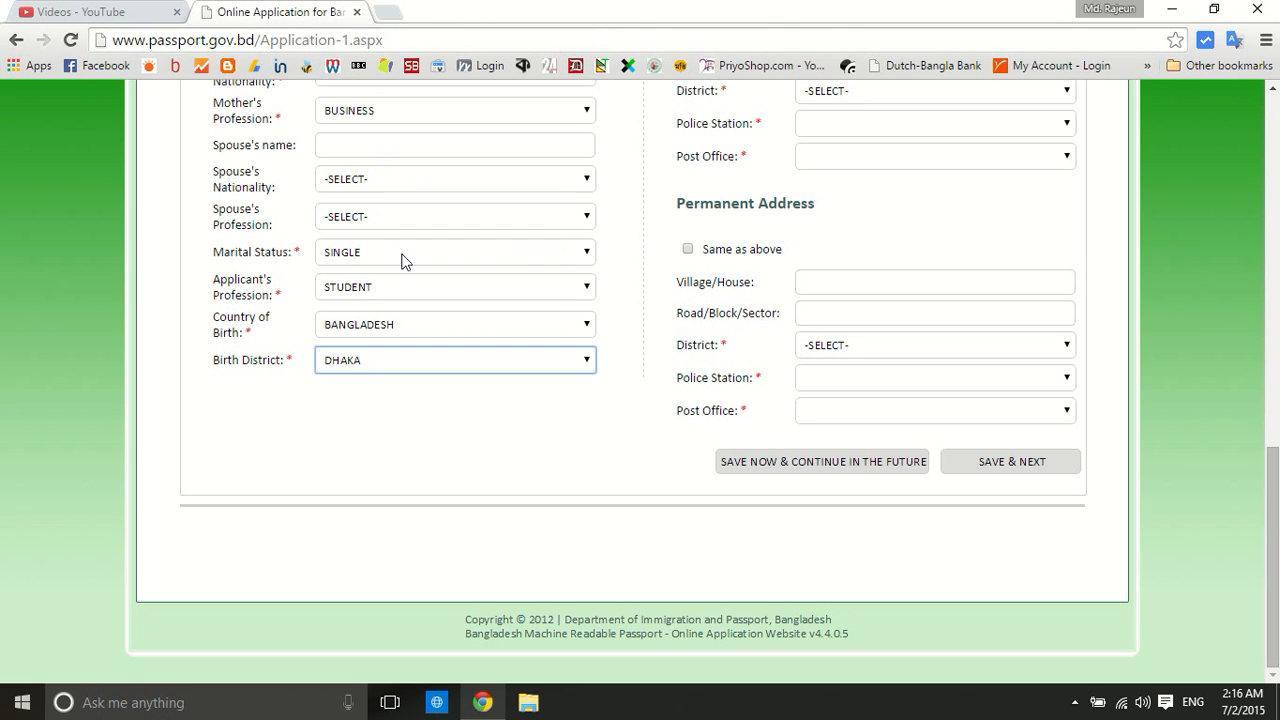
pyautogui.scroll(7, 645, 225)
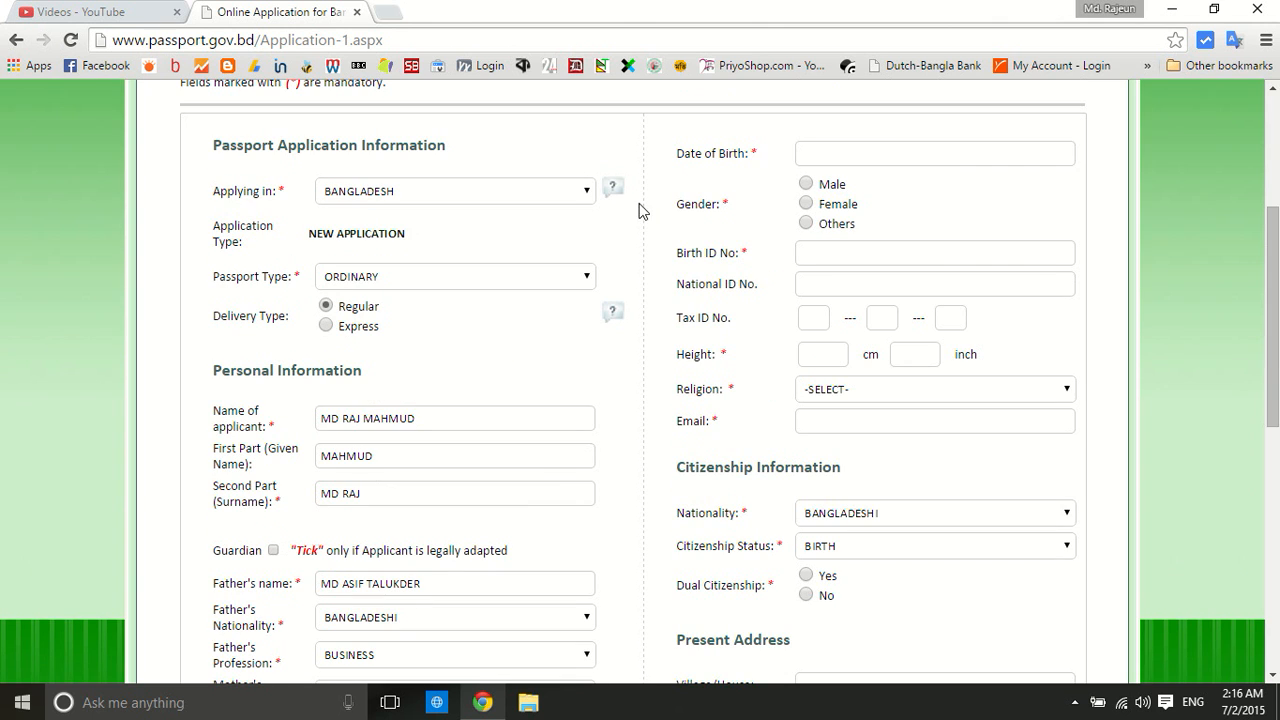
pyautogui.click(816, 152)
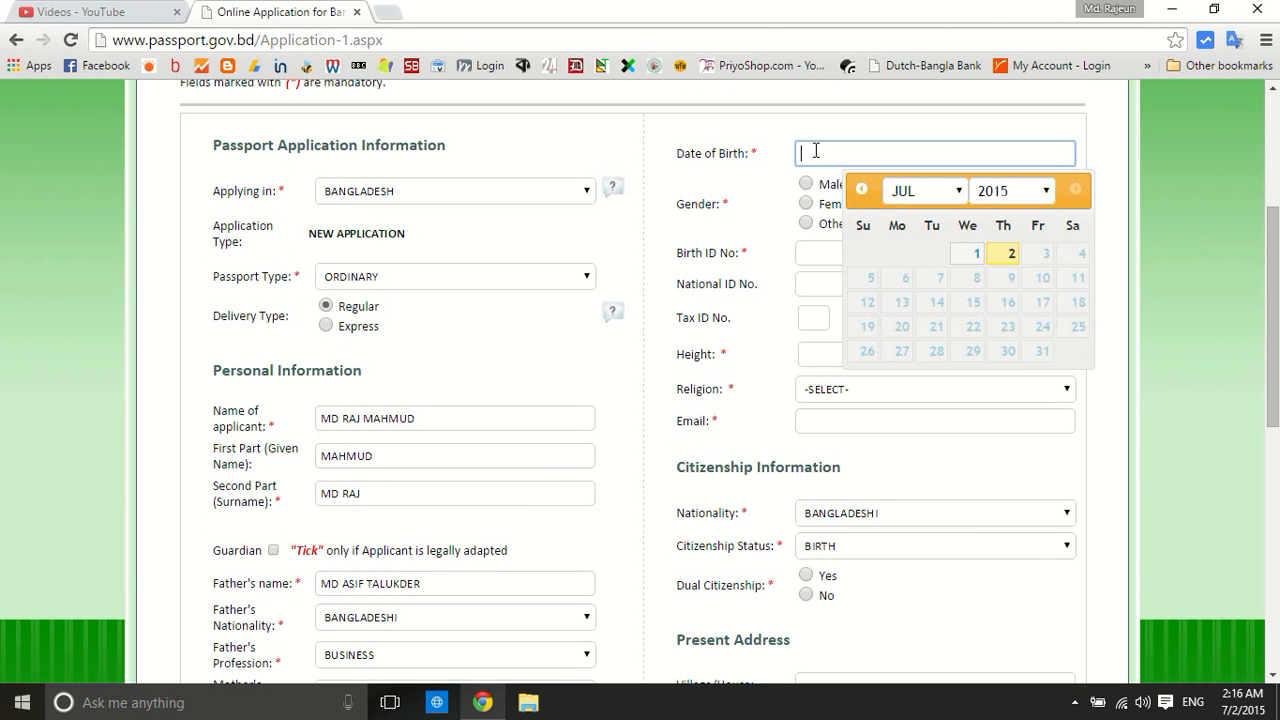
pyautogui.click(1004, 196)
pyautogui.scroll(7, 1005, 240)
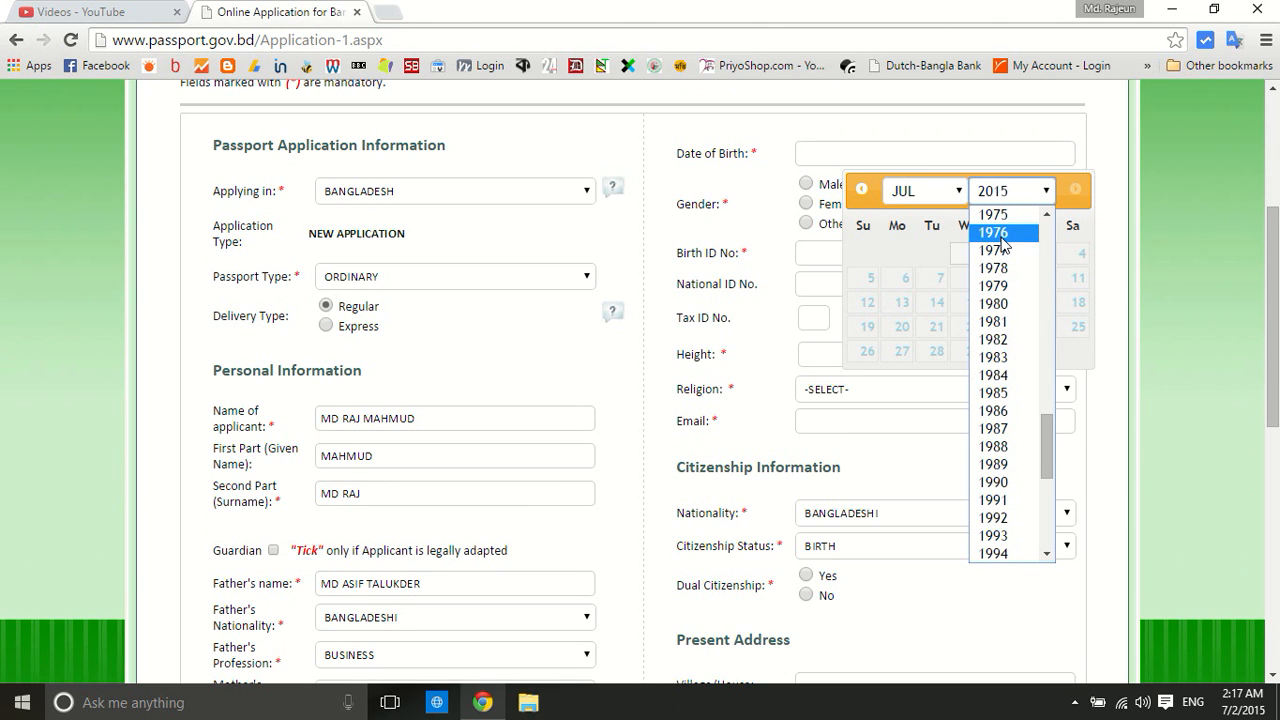
pyautogui.click(1000, 340)
pyautogui.click(936, 198)
pyautogui.click(936, 198)
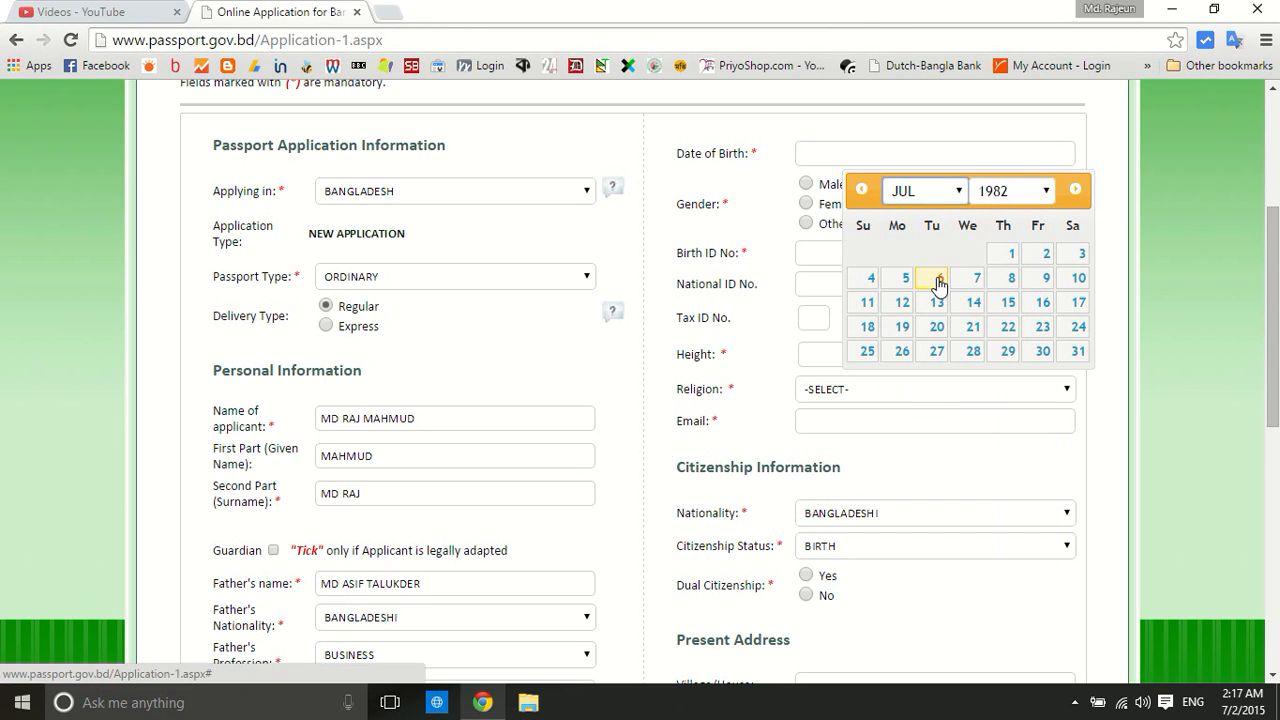
pyautogui.click(937, 280)
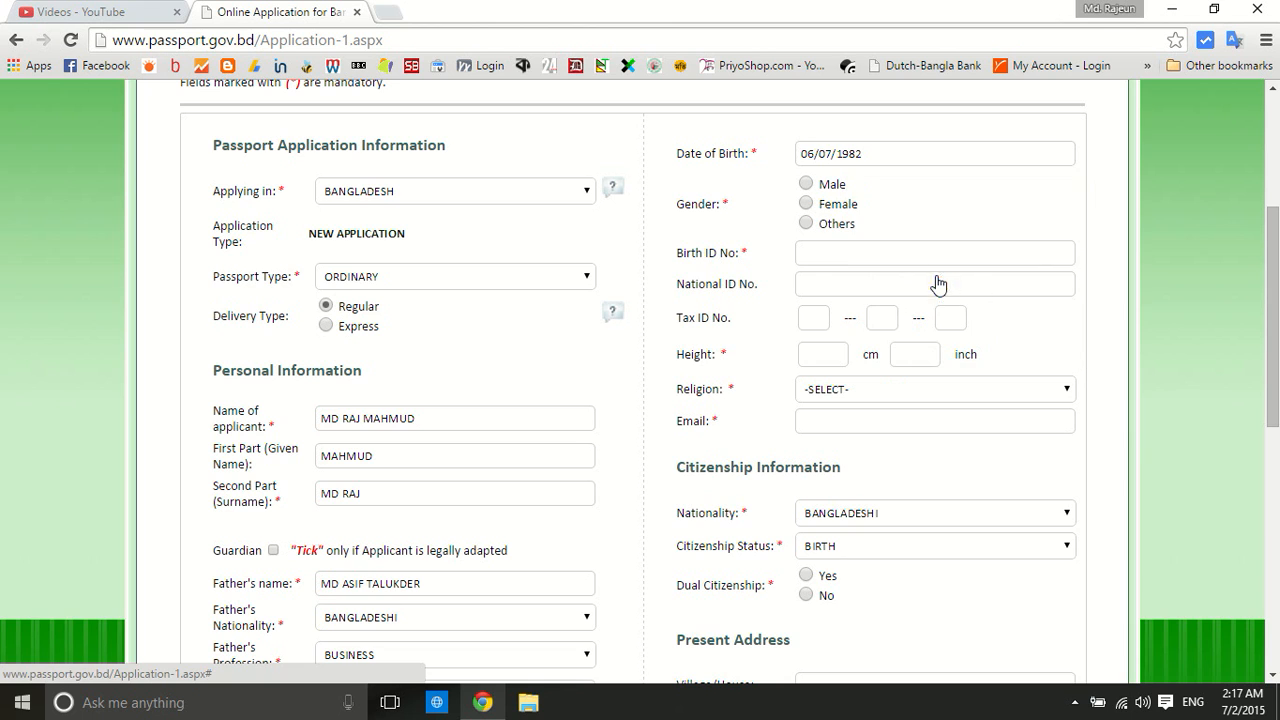
pyautogui.click(805, 185)
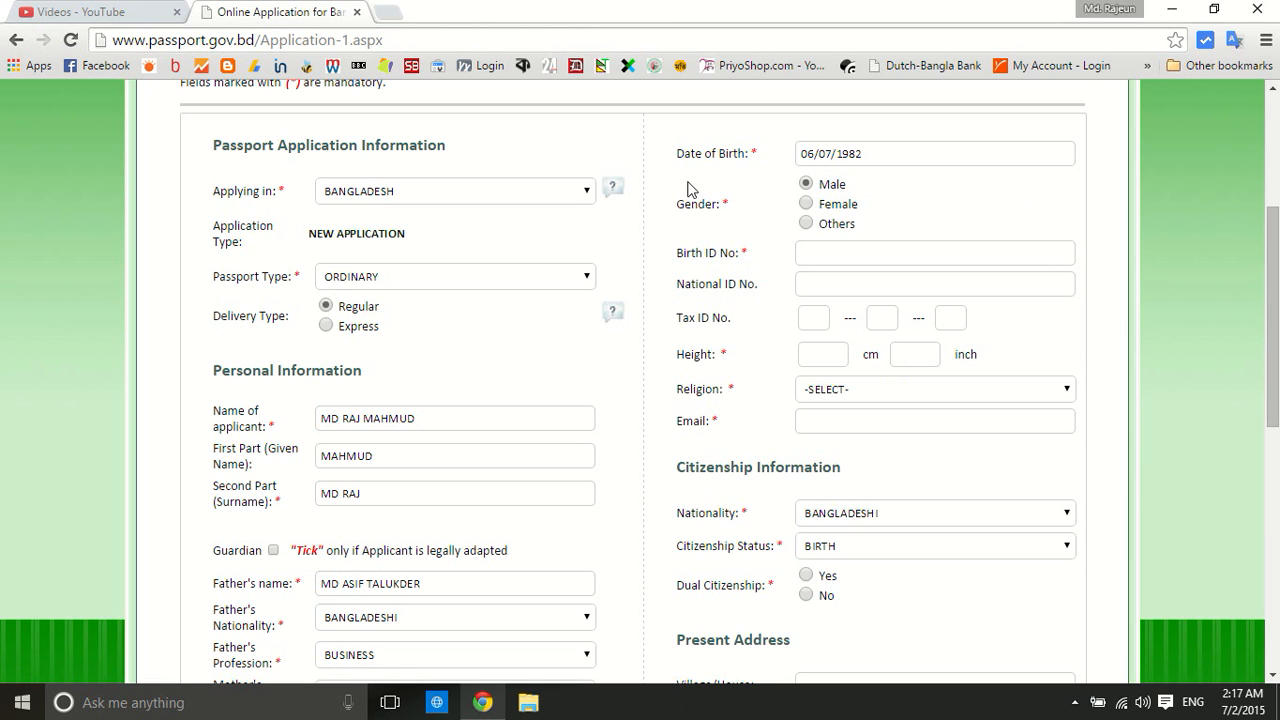
# Paste the Birth ID number and fill the National ID number from the autofill suggestion
pyautogui.scroll(-1, 655, 183)
pyautogui.click(841, 159)
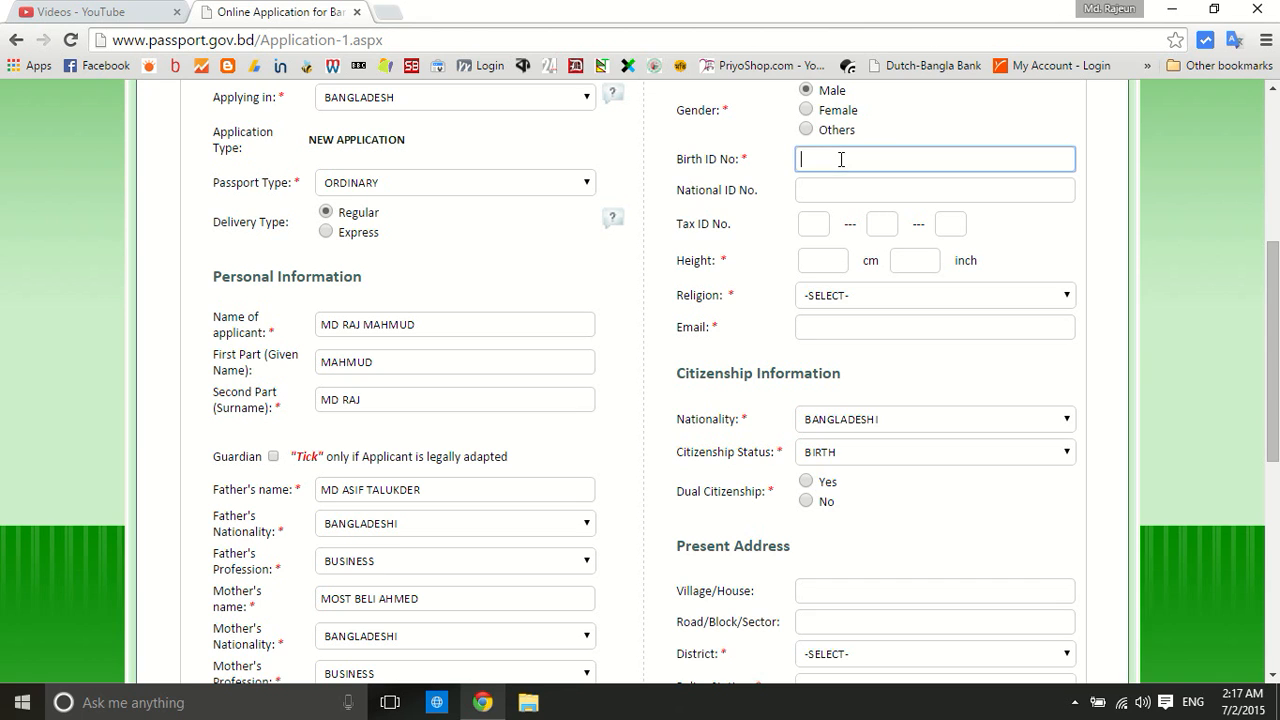
pyautogui.rightClick(841, 159)
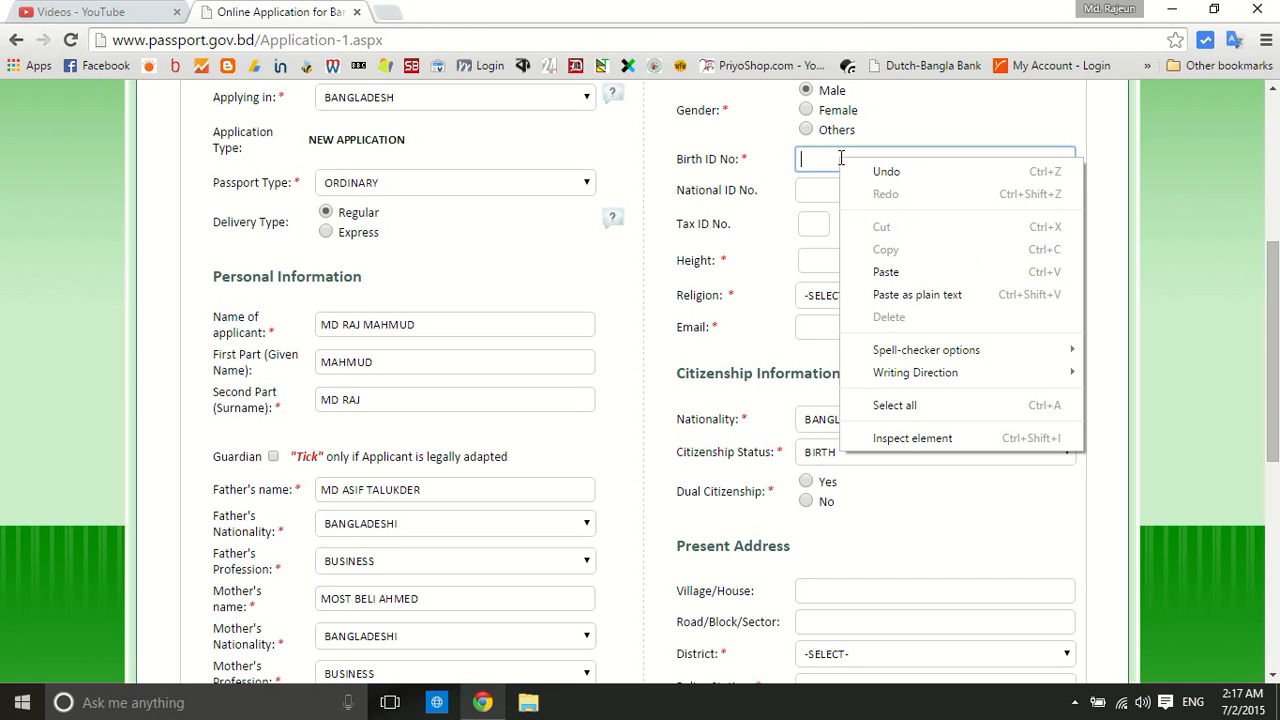
pyautogui.click(905, 268)
pyautogui.click(937, 121)
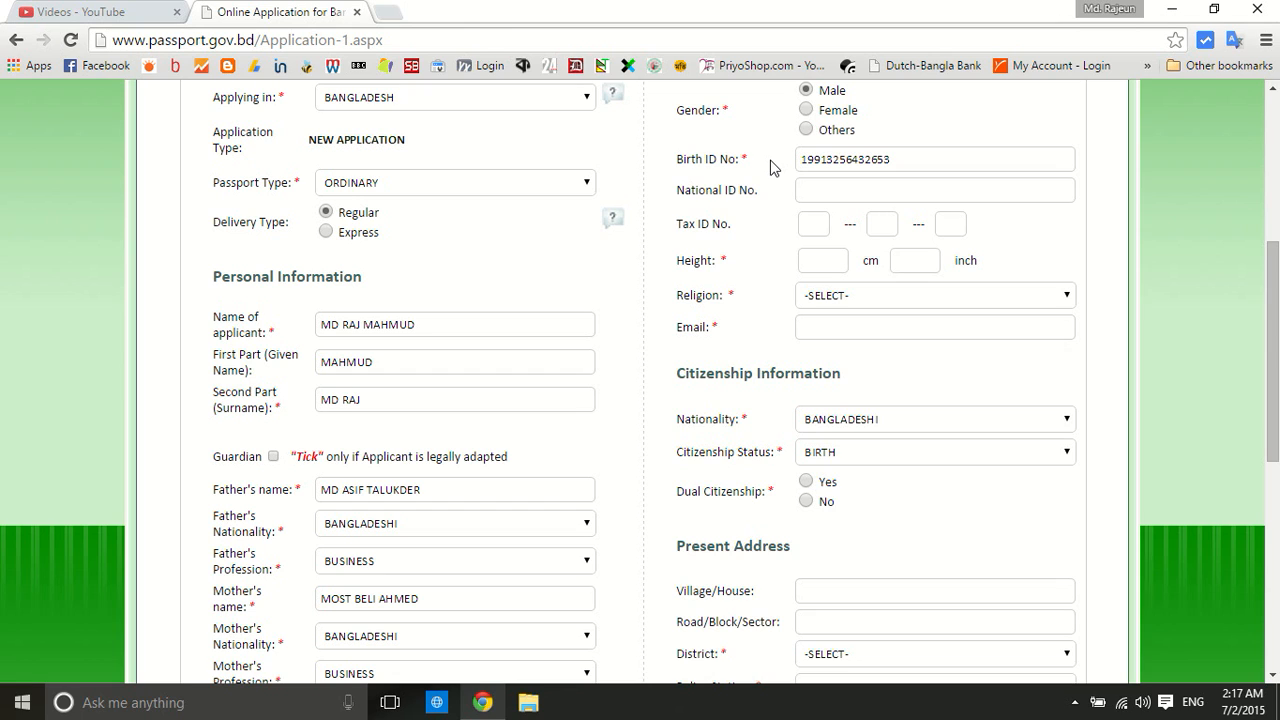
pyautogui.click(815, 188)
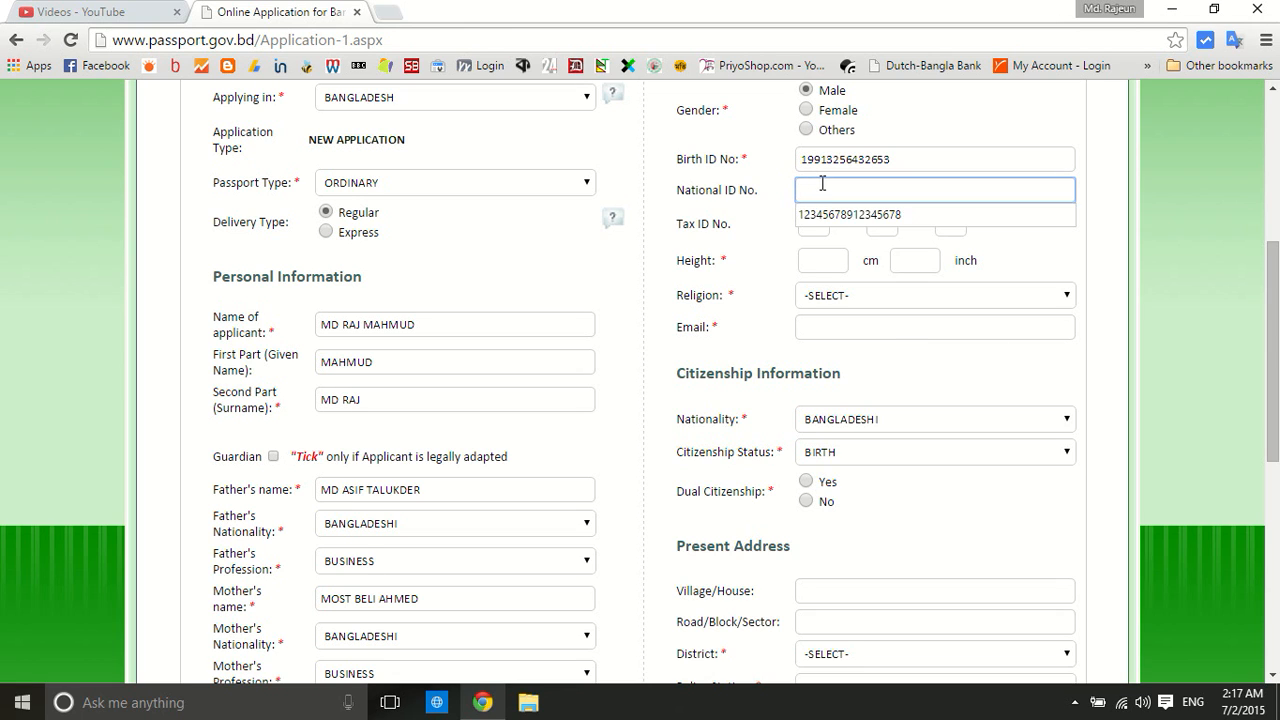
pyautogui.click(838, 215)
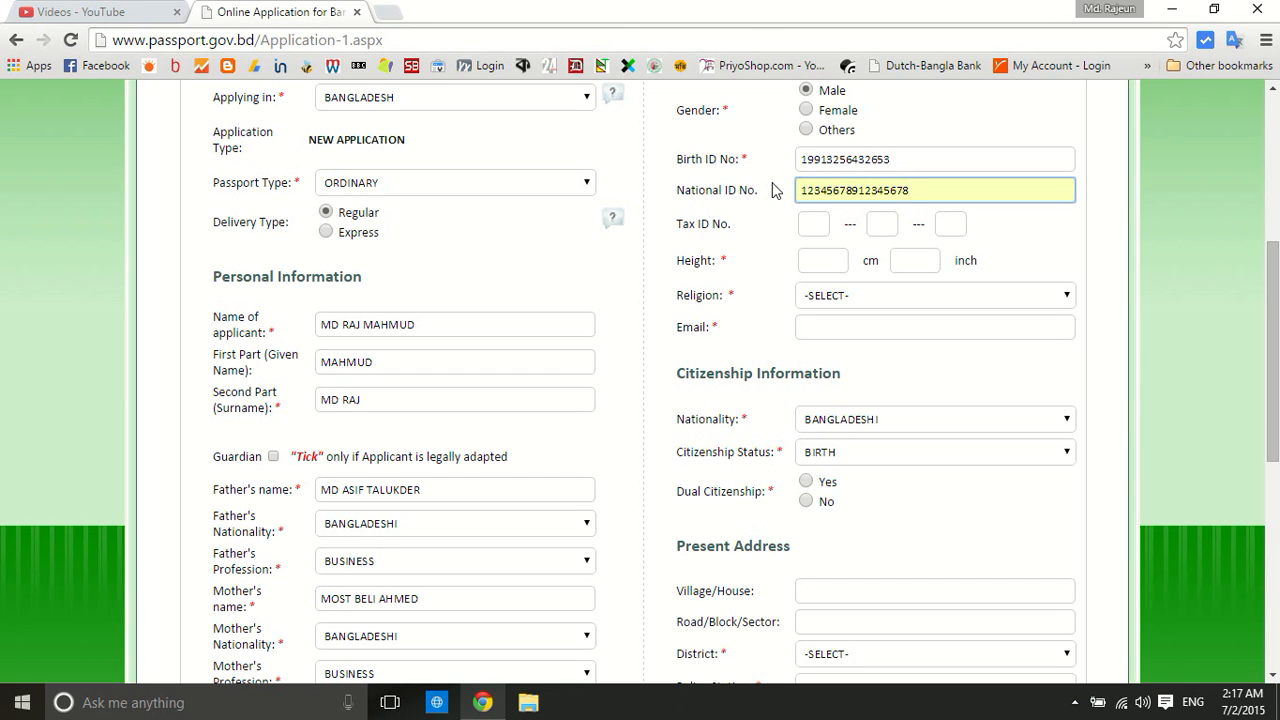
pyautogui.scroll(-1, 773, 190)
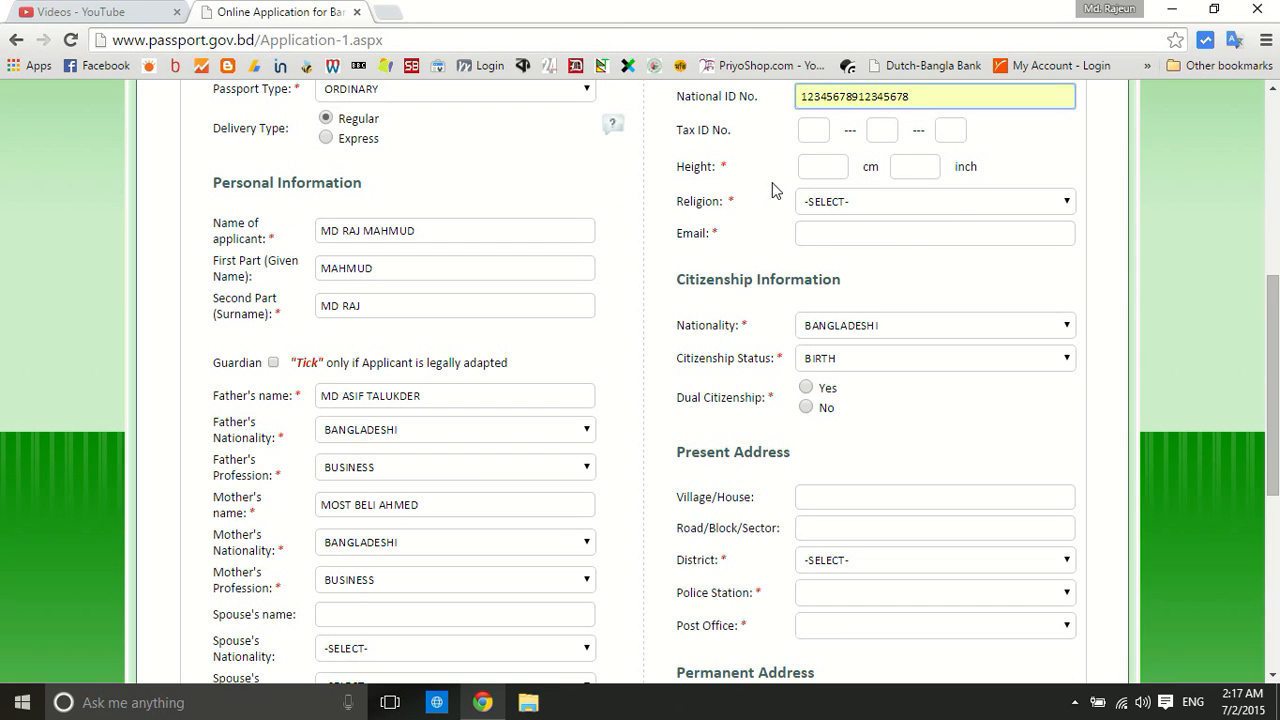
# Enter height 165 cm and set religion to ISLAM
pyautogui.click(821, 168)
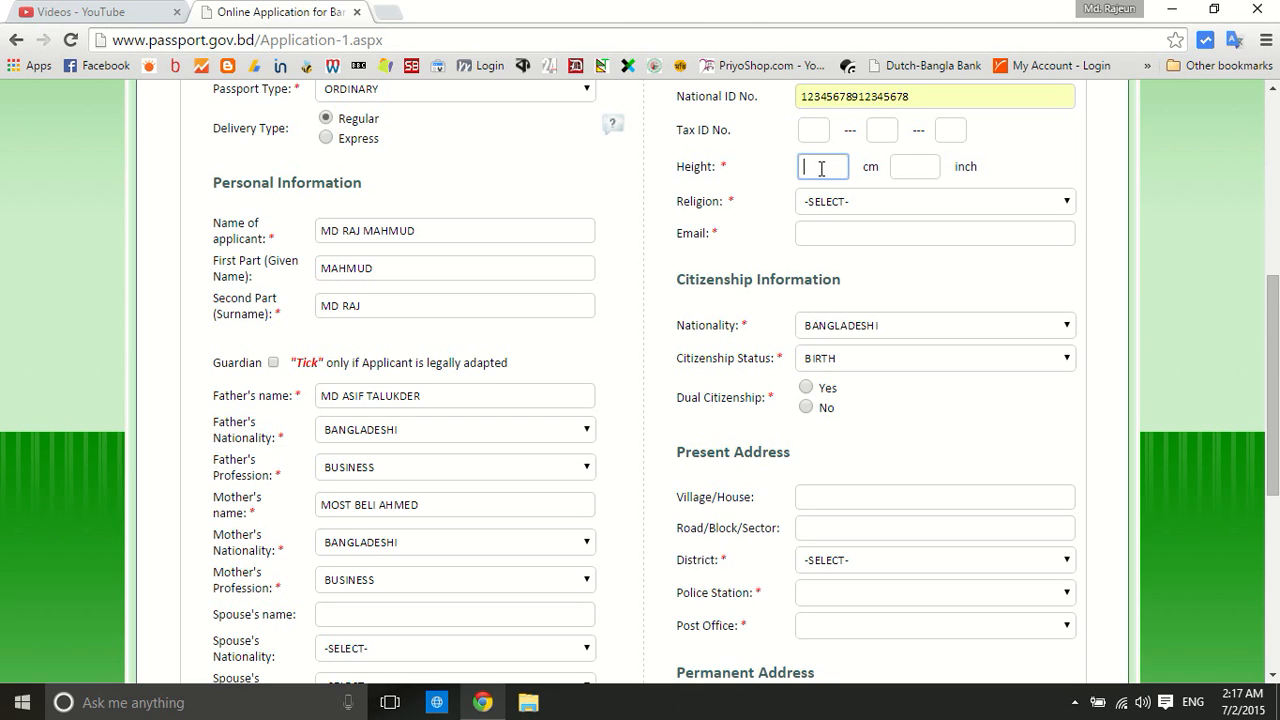
pyautogui.write('165')
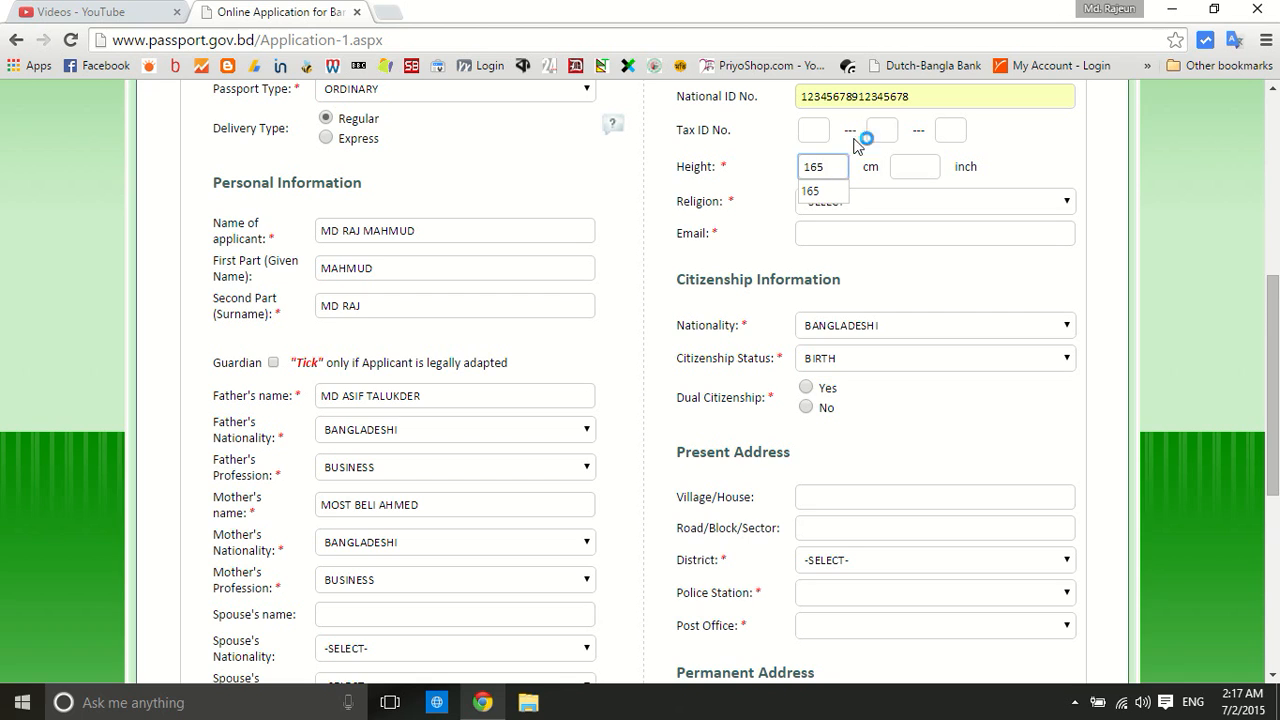
pyautogui.click(825, 195)
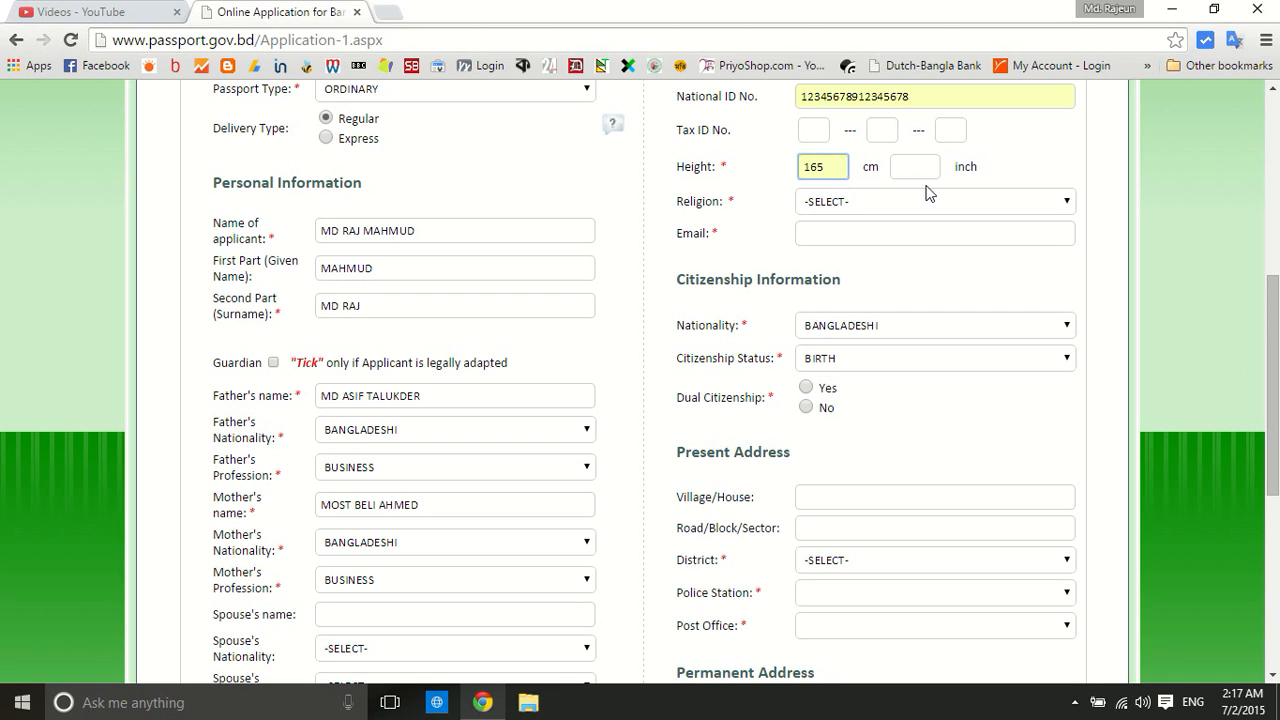
pyautogui.click(920, 199)
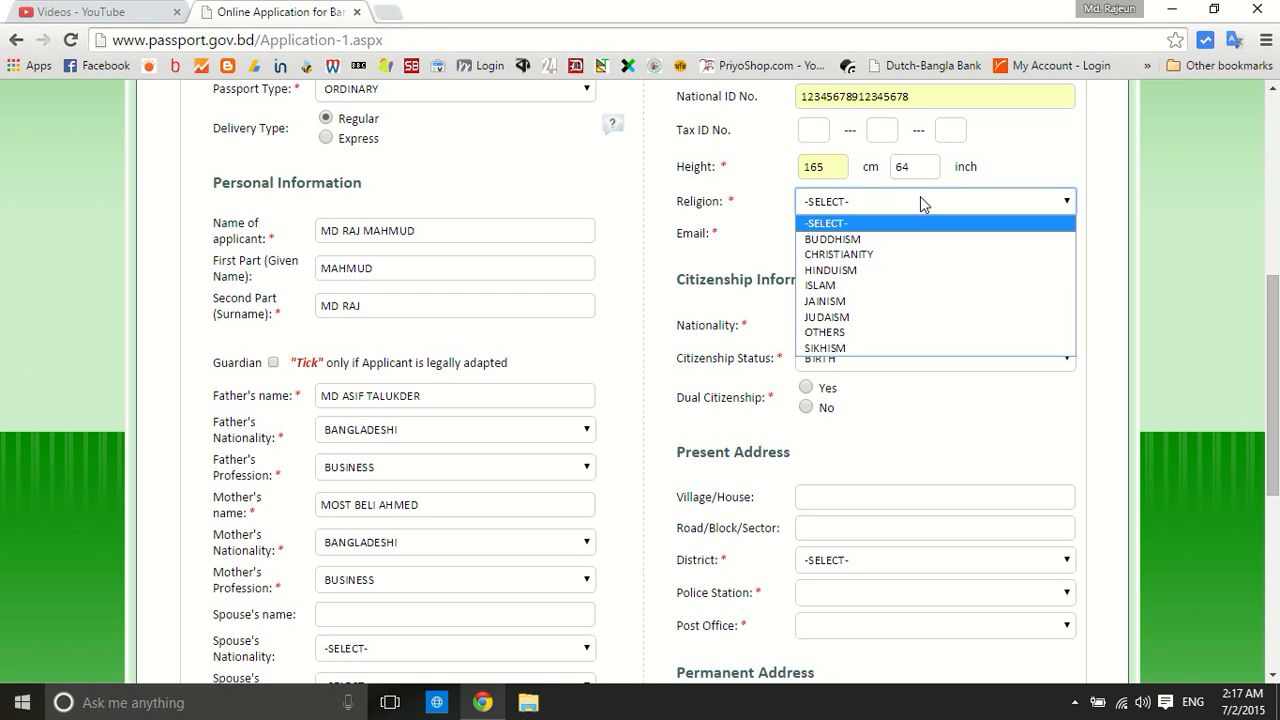
pyautogui.click(835, 285)
# Enter the applicant's e-mail address and mark Dual Citizenship as No
pyautogui.click(819, 231)
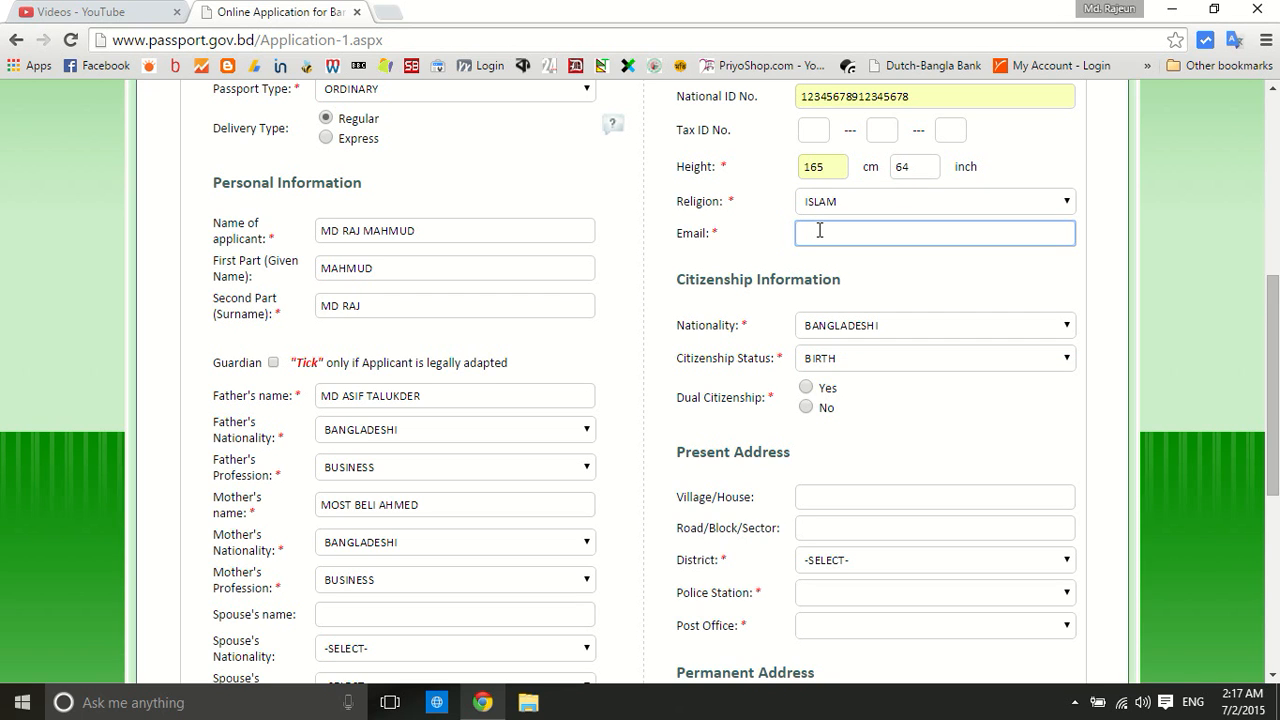
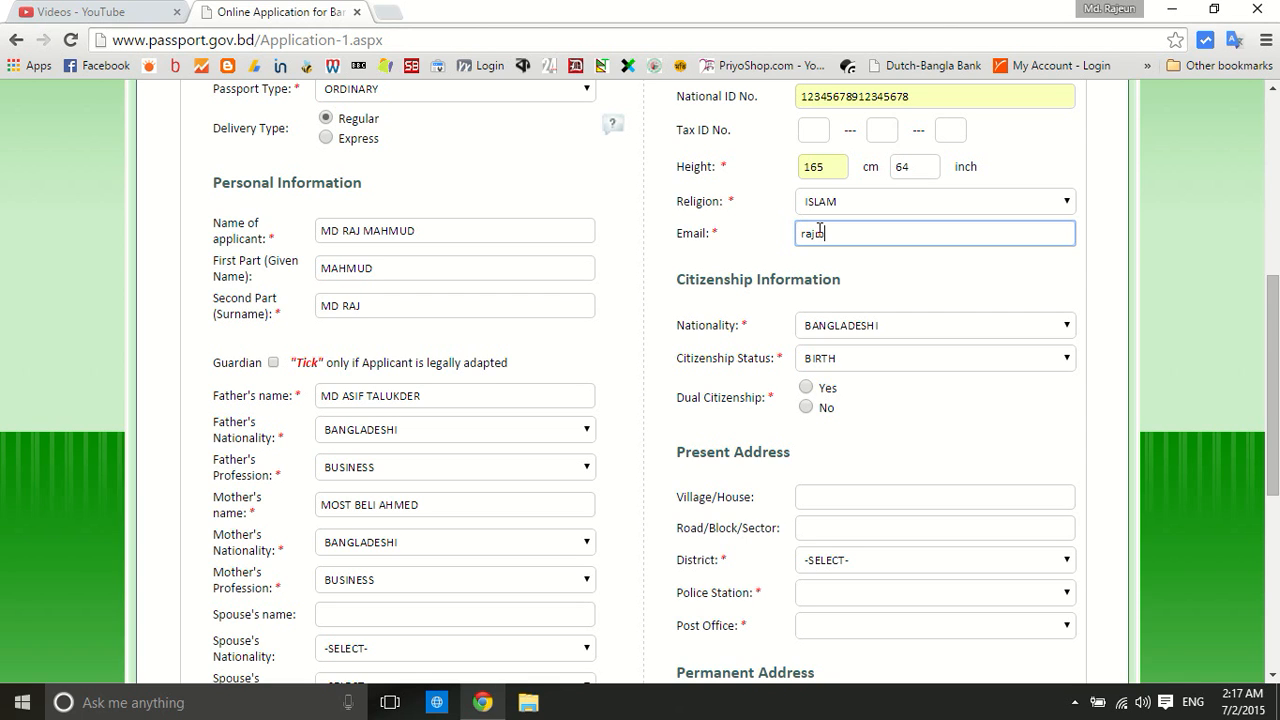
pyautogui.scroll(-1, 820, 229)
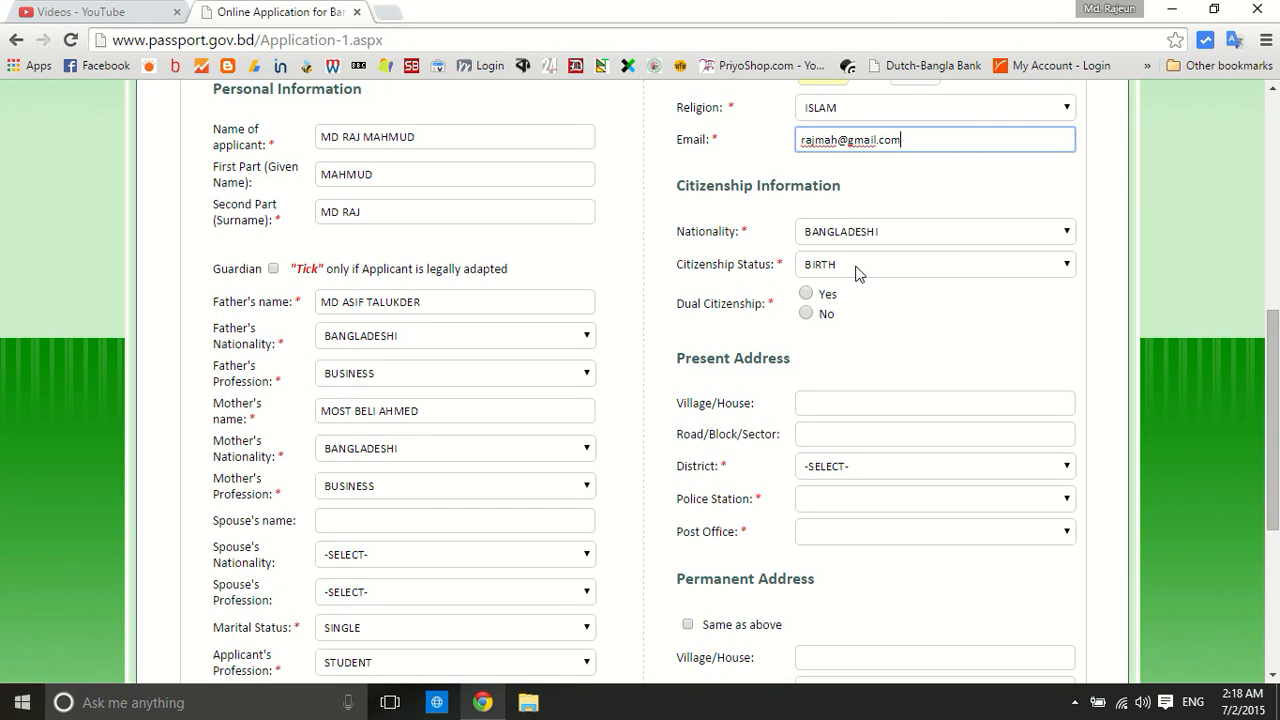
pyautogui.click(804, 316)
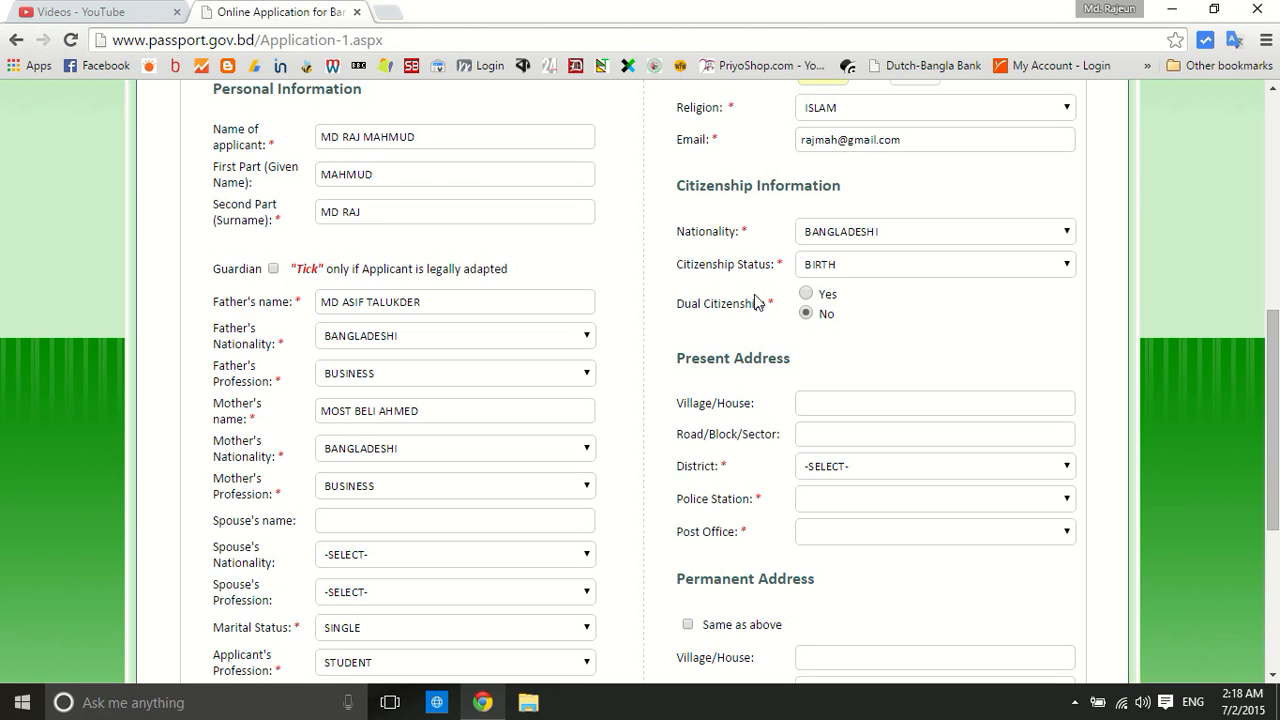
pyautogui.scroll(-2, 720, 290)
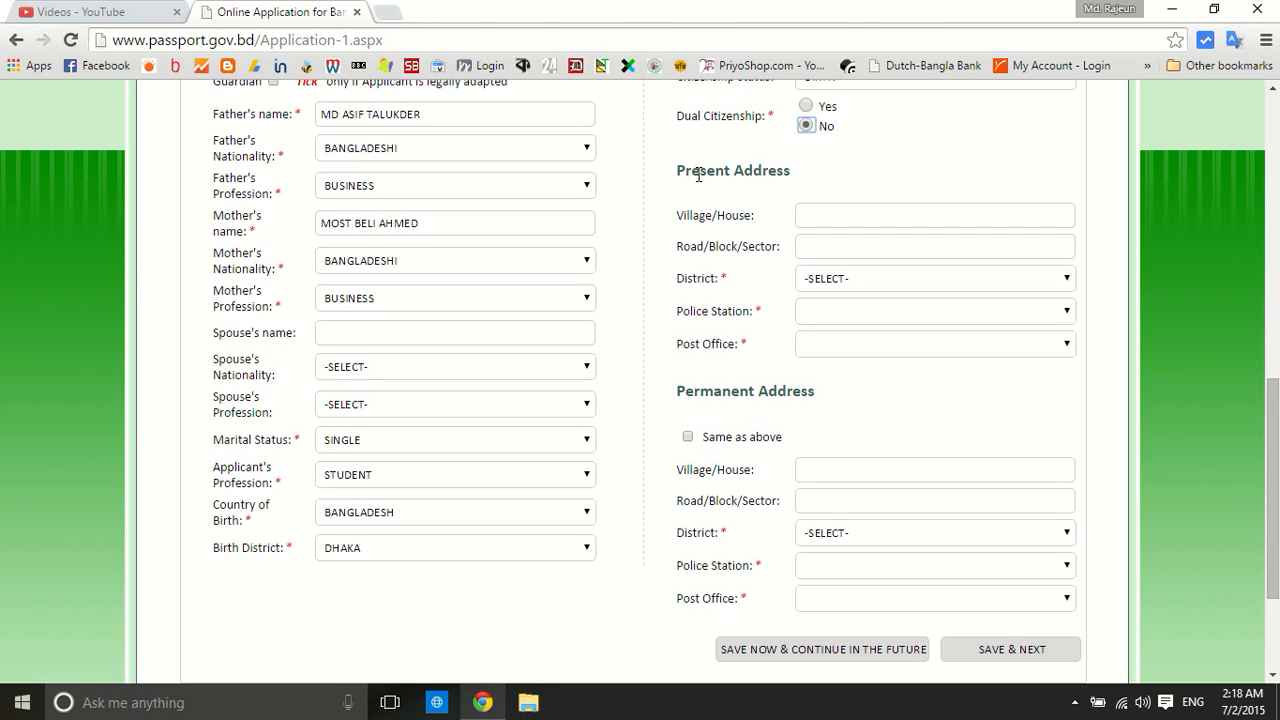
# Enter the house details in the present address Village/House field
pyautogui.click(813, 218)
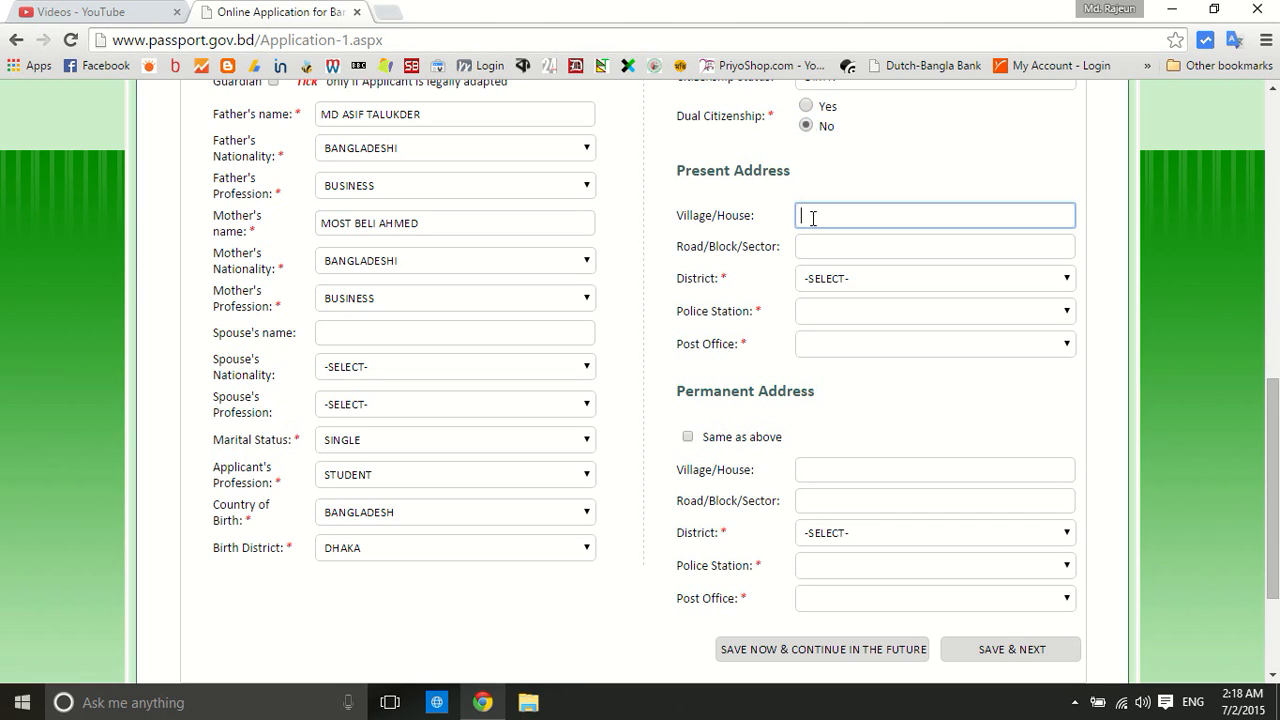
pyautogui.click(812, 218)
pyautogui.write(',')
# Choose the present address District, Police Station and Post Office
pyautogui.click(855, 280)
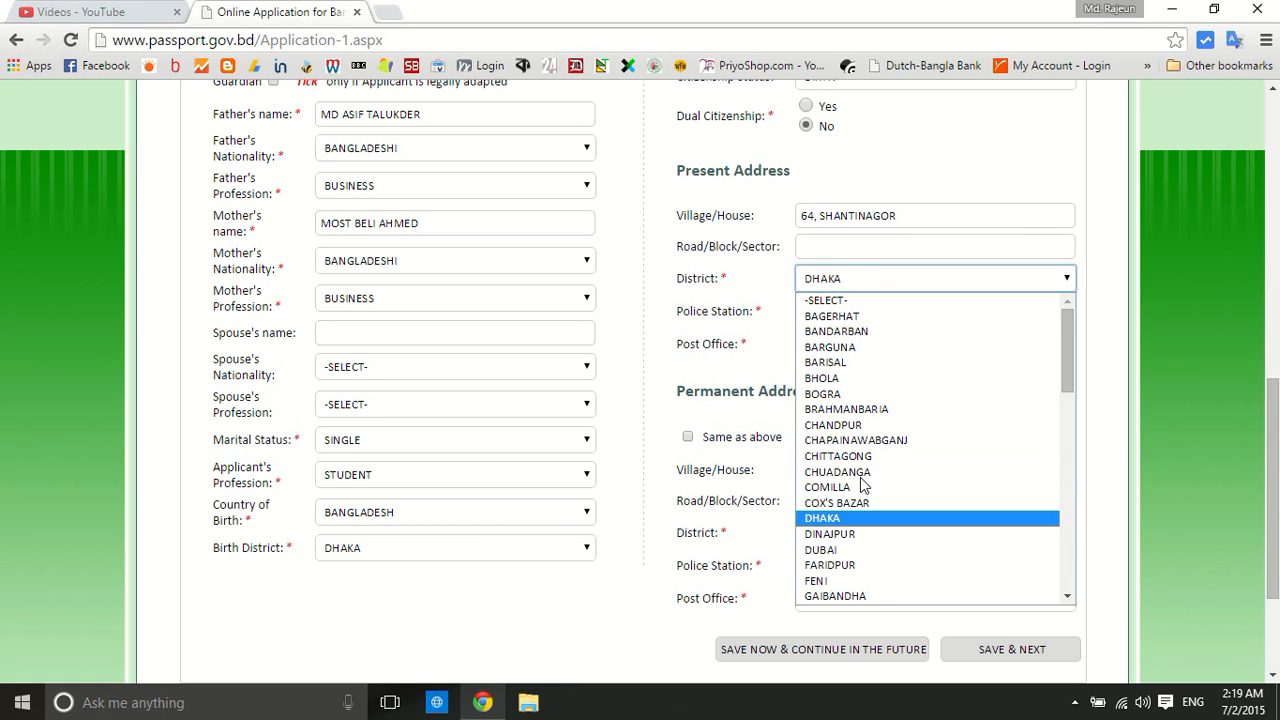
pyautogui.click(848, 518)
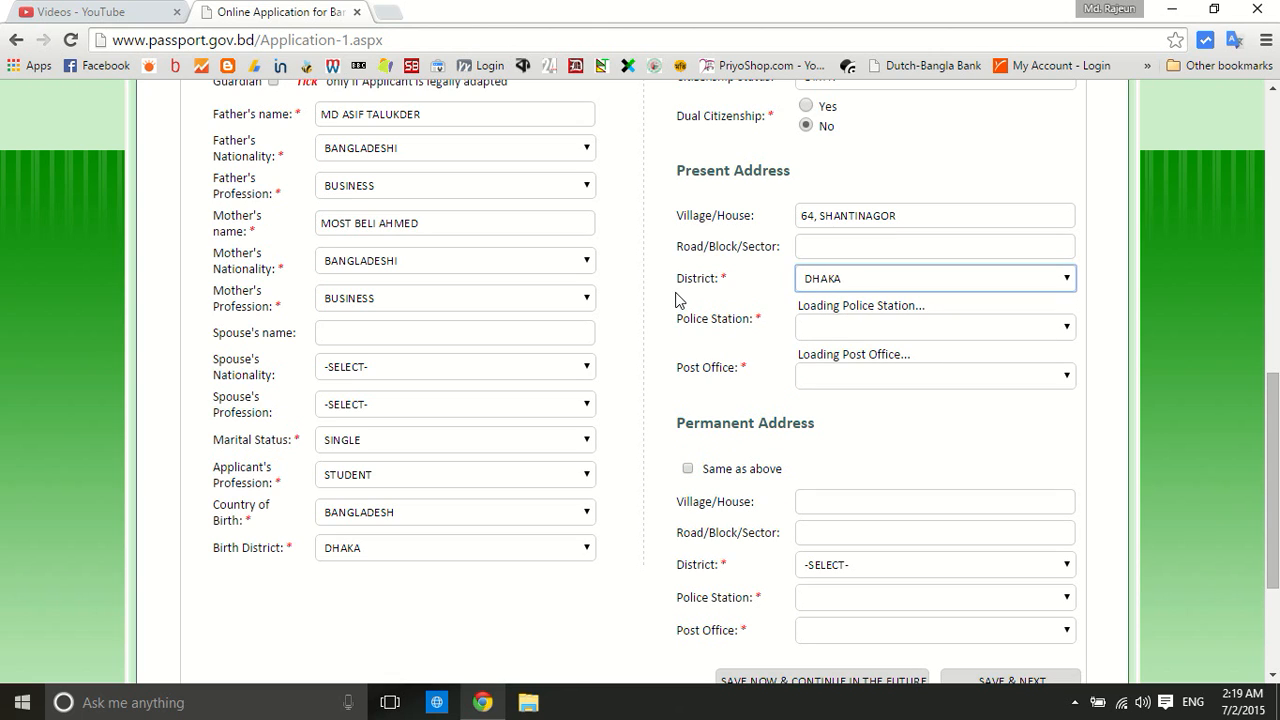
pyautogui.click(839, 314)
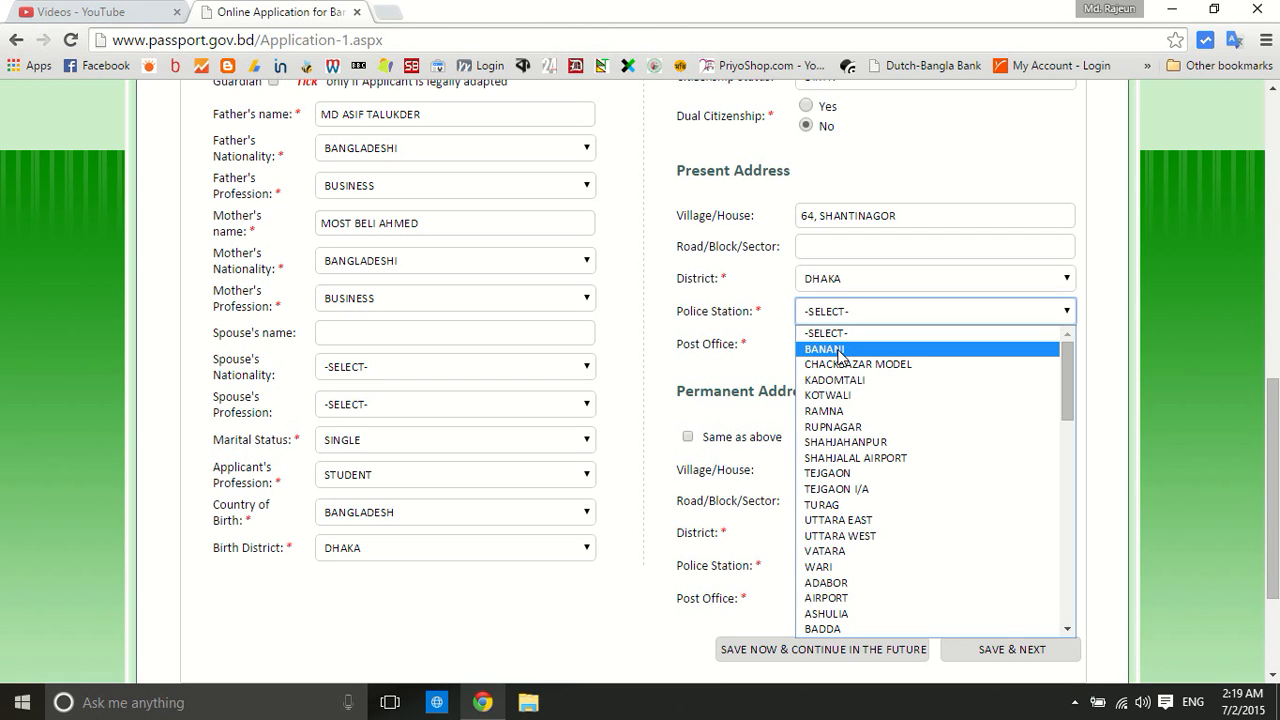
pyautogui.click(839, 350)
pyautogui.click(837, 343)
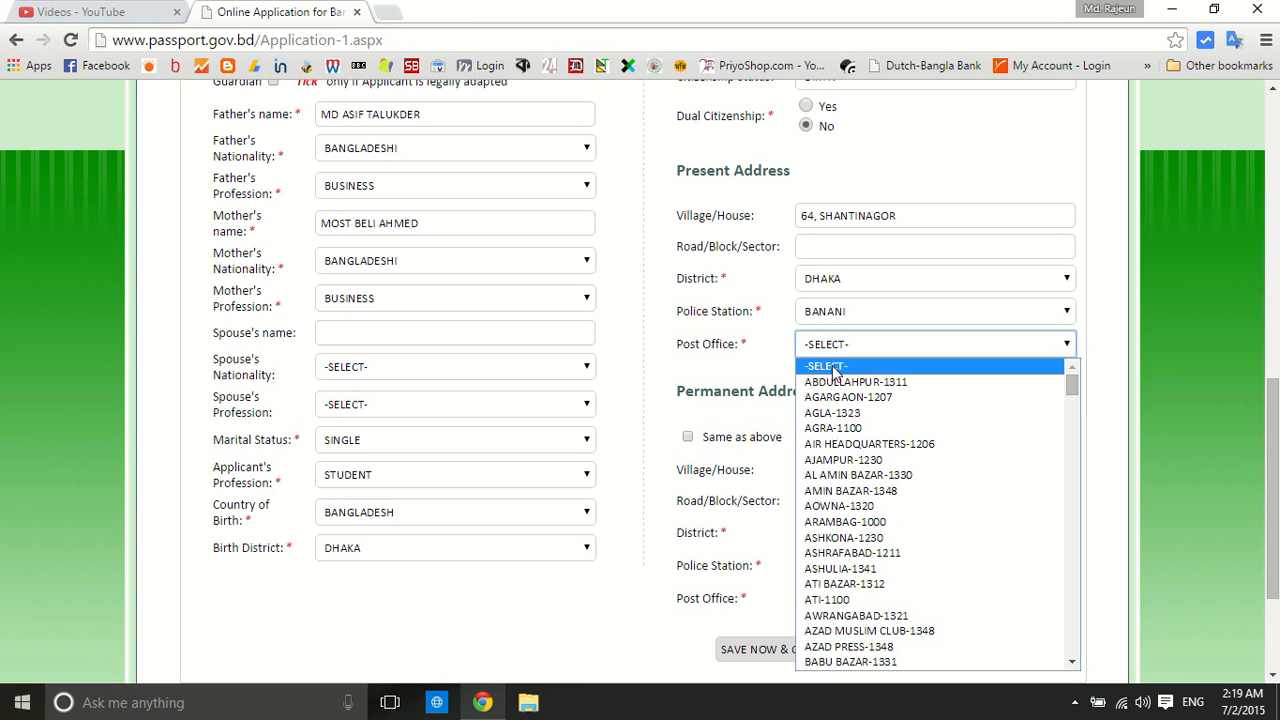
pyautogui.scroll(-15, 850, 418)
pyautogui.scroll(15, 850, 418)
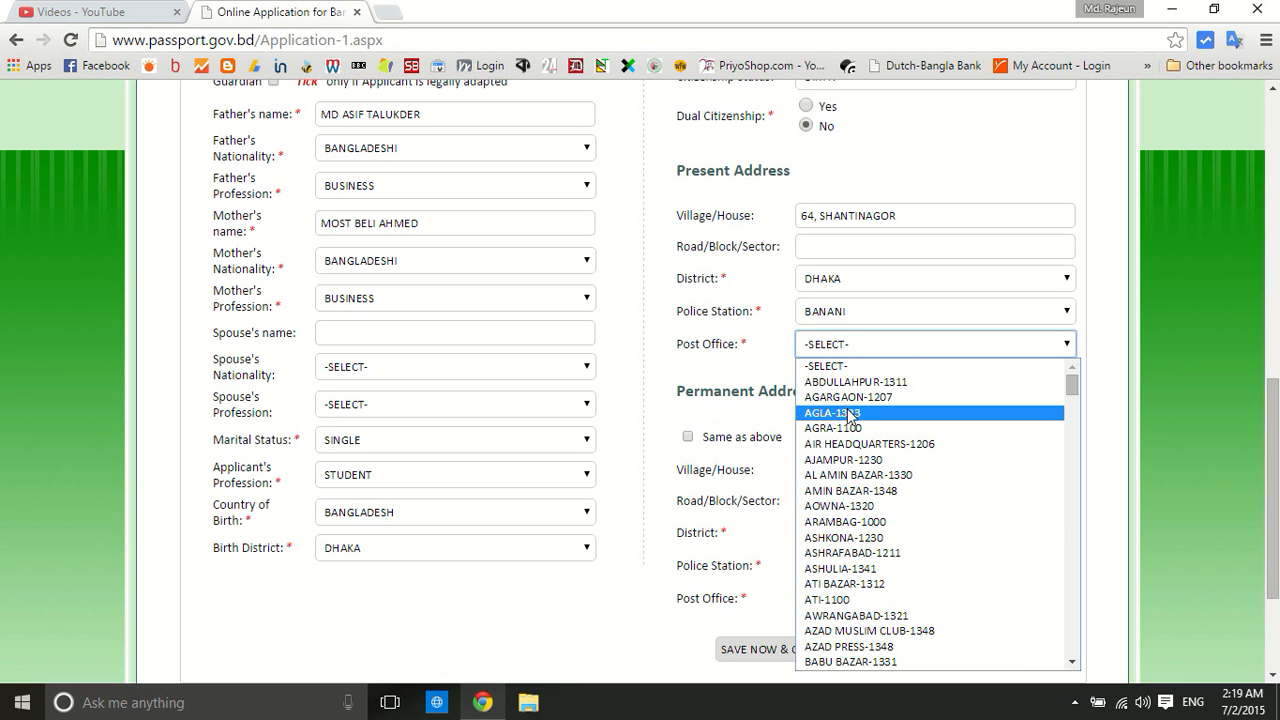
pyautogui.click(853, 382)
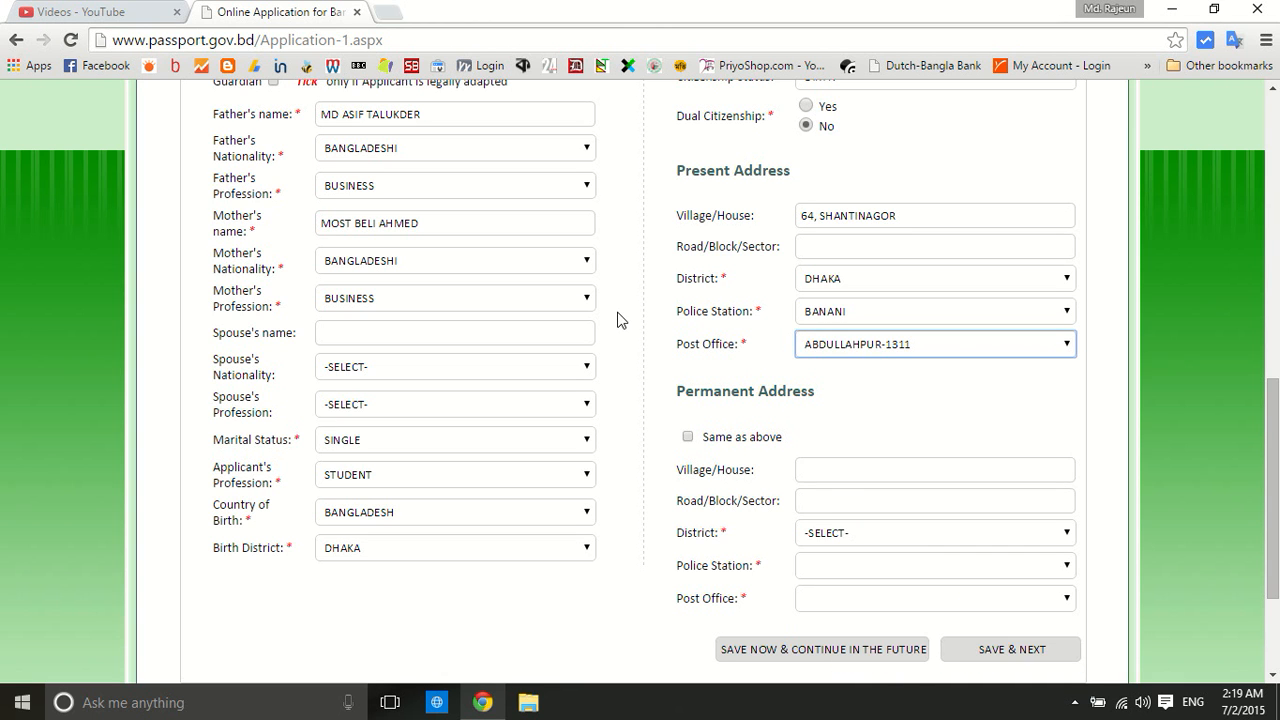
pyautogui.scroll(-3, 630, 300)
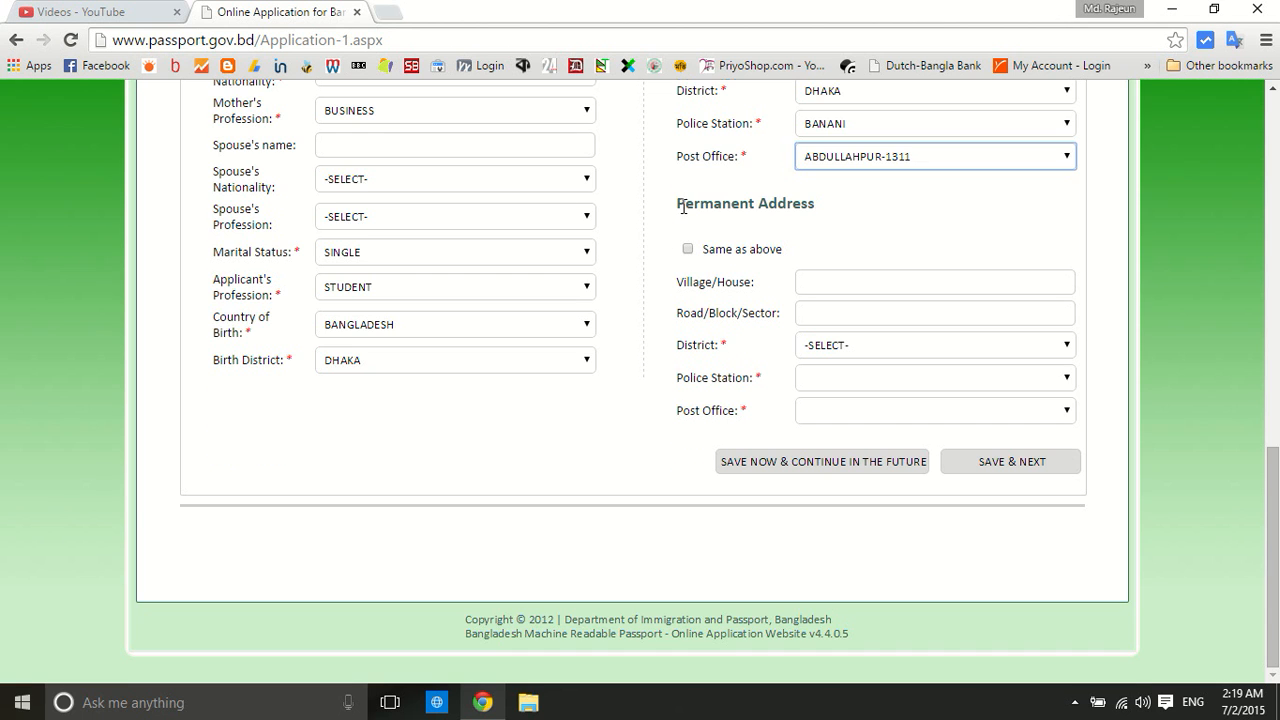
pyautogui.scroll(3, 683, 207)
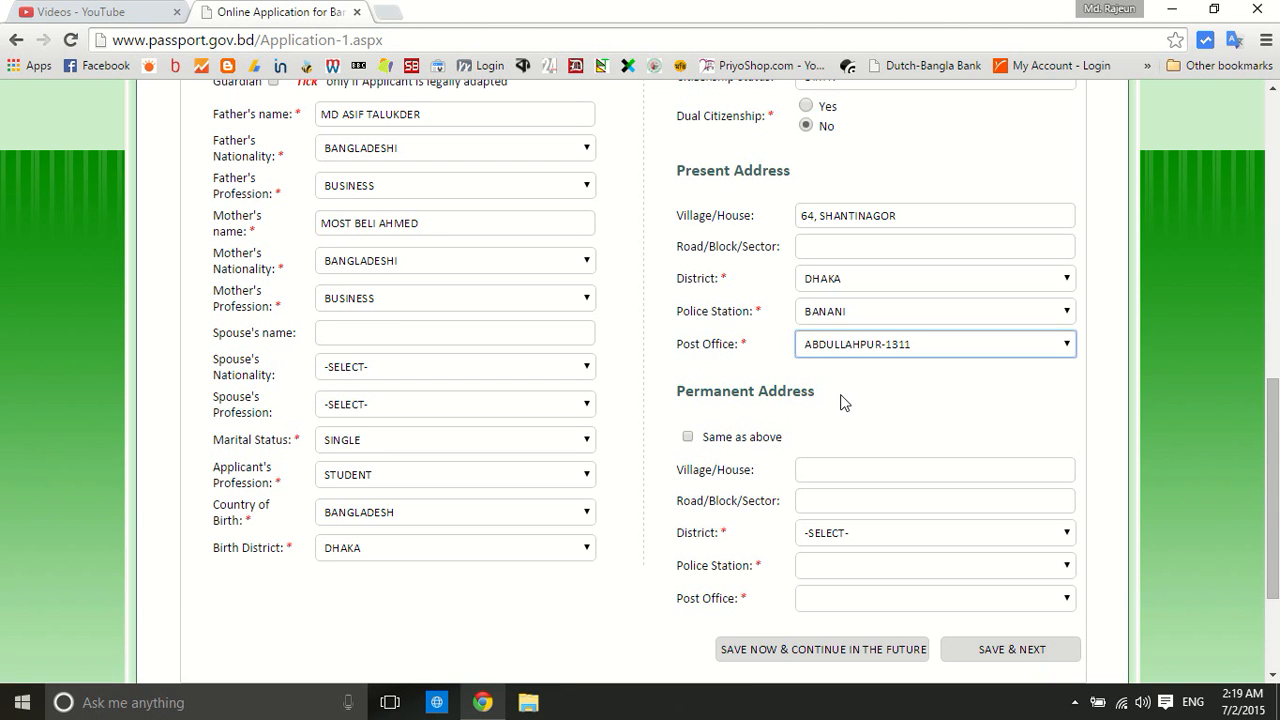
pyautogui.scroll(-2, 680, 334)
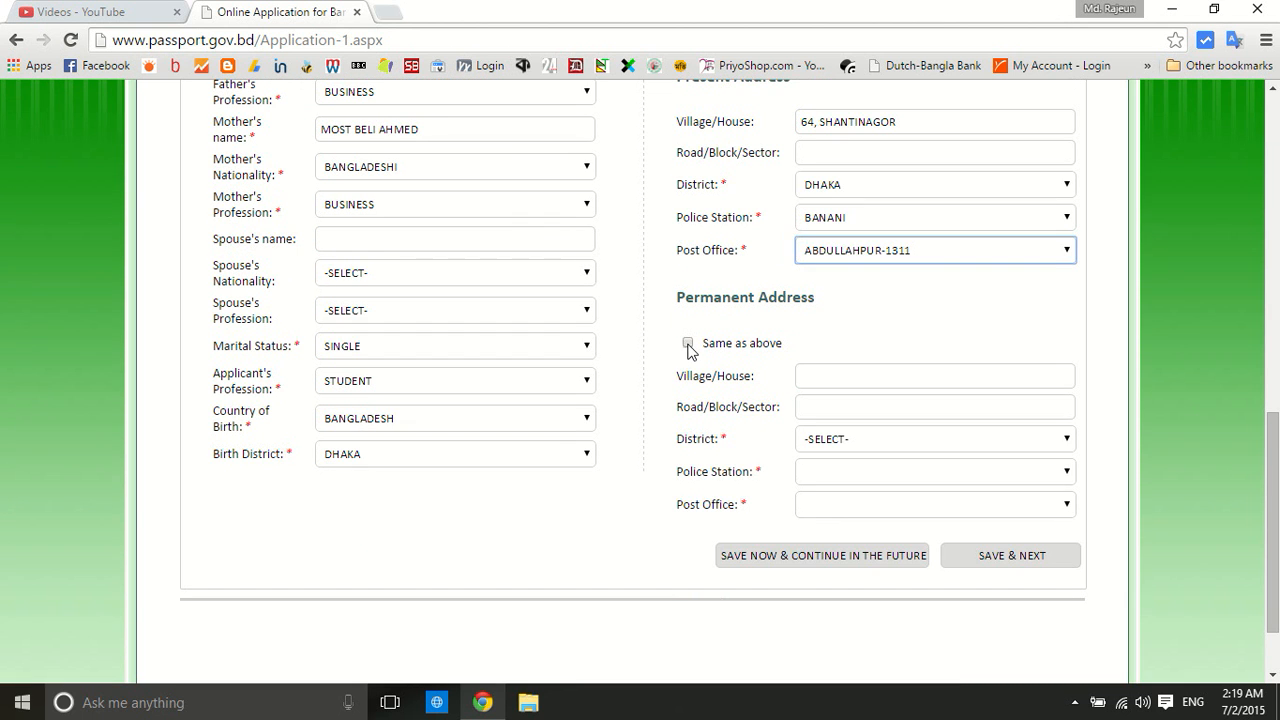
# Fill in Road/Block/Sector, copy the present address to permanent with 'Same as above', and save Stage 1
pyautogui.click(688, 345)
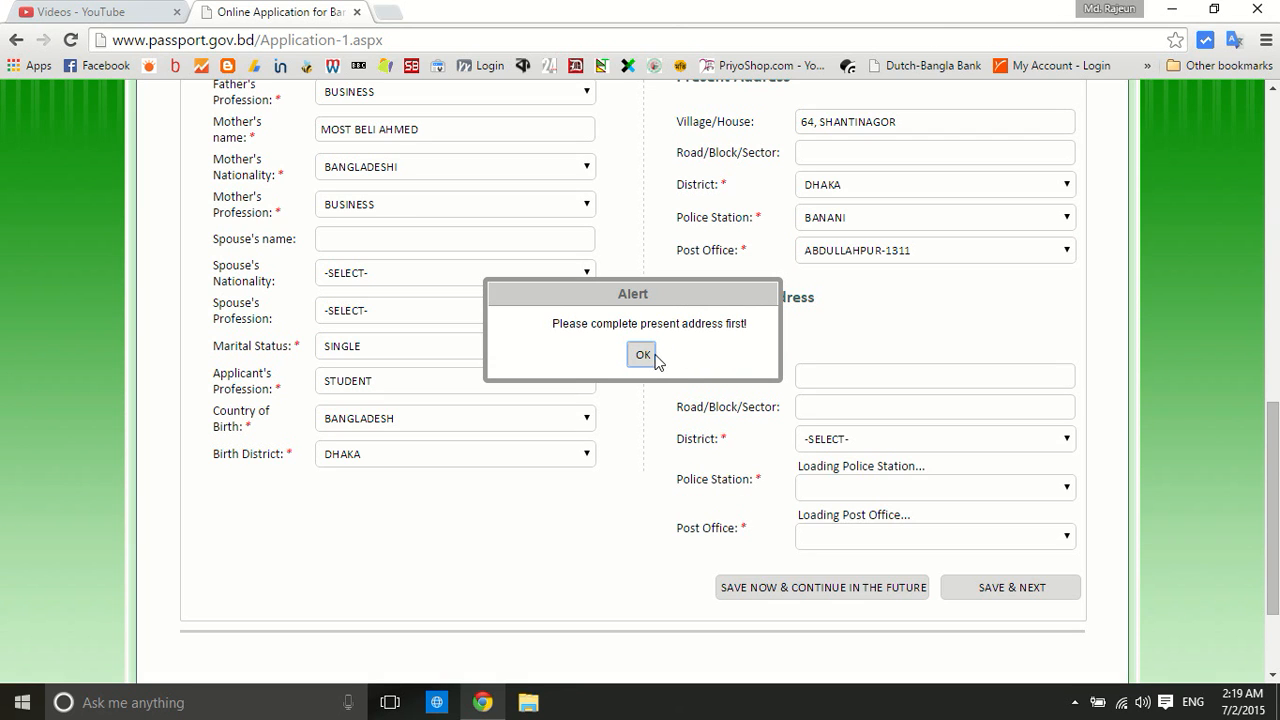
pyautogui.click(646, 352)
pyautogui.scroll(2, 837, 286)
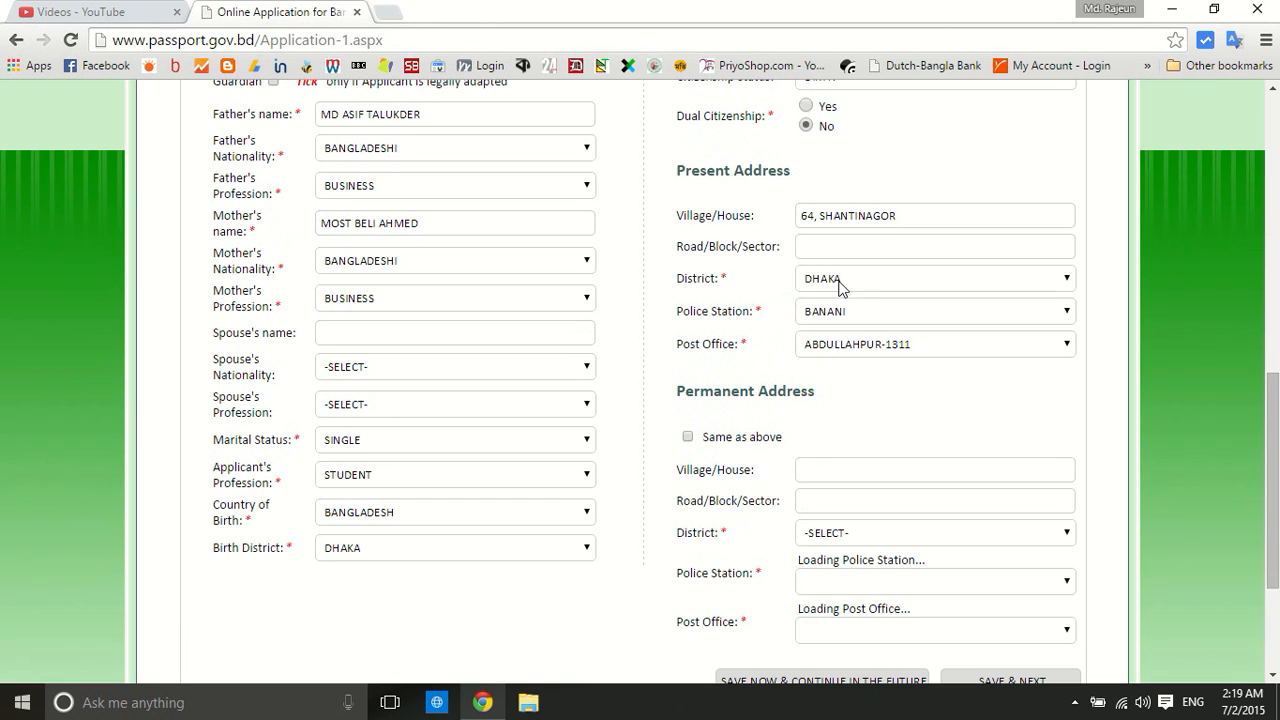
pyautogui.scroll(-2, 743, 186)
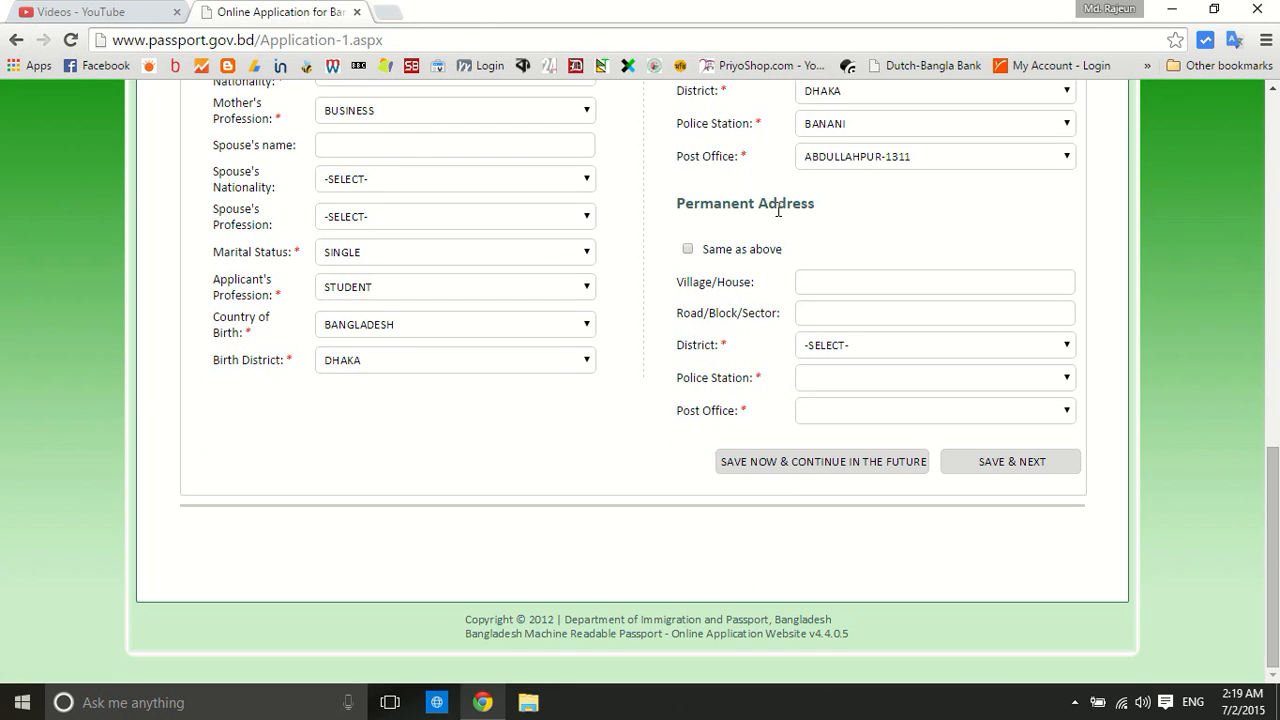
pyautogui.scroll(2, 760, 210)
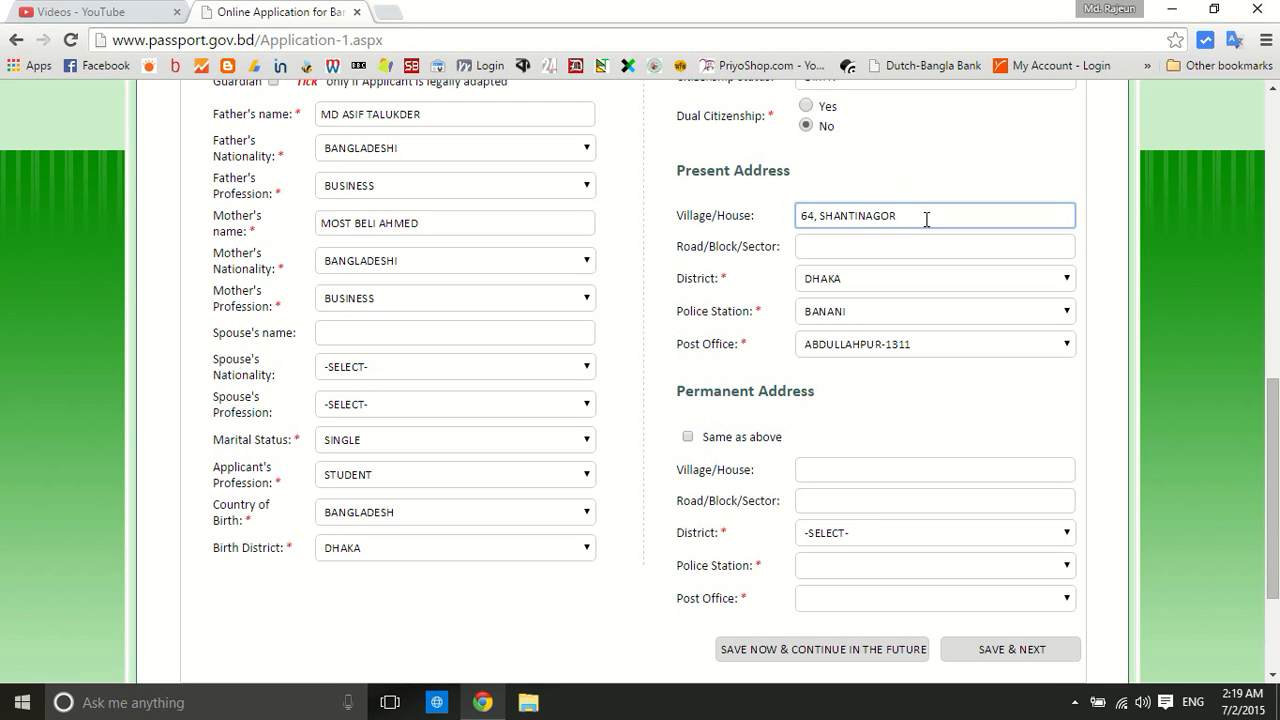
pyautogui.click(851, 241)
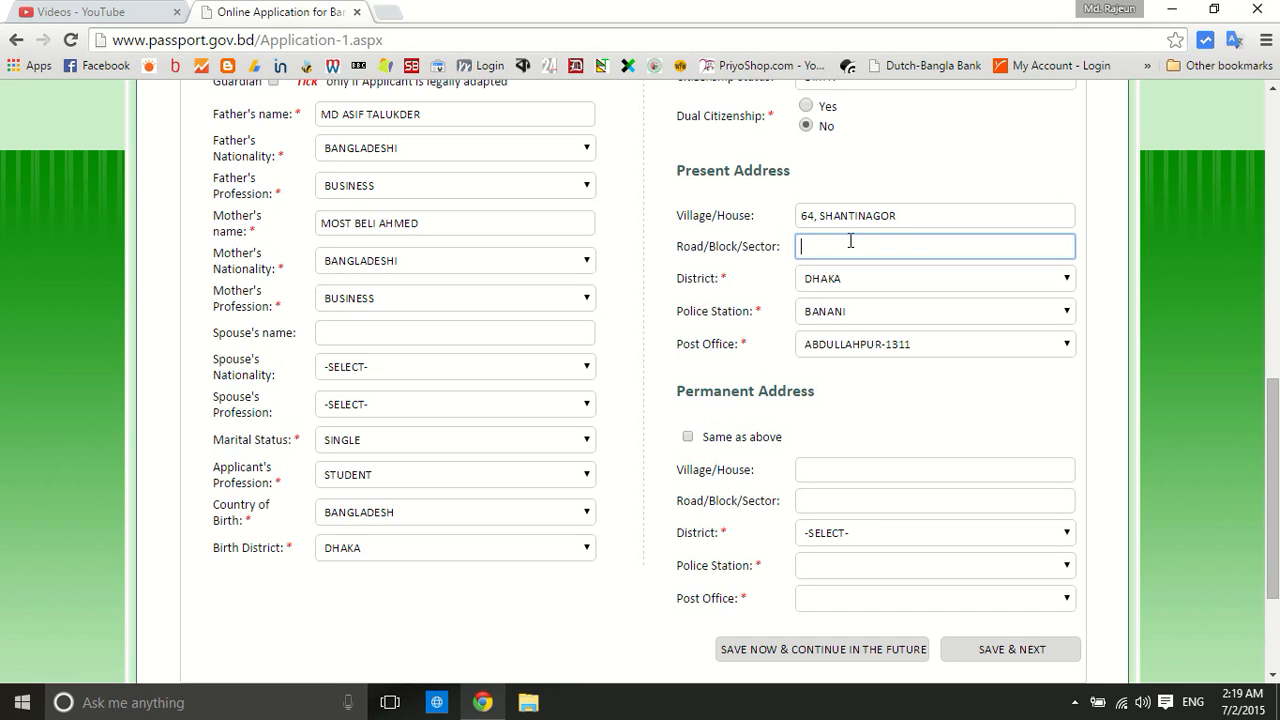
pyautogui.write('SECTOR 6')
pyautogui.scroll(-1, 683, 345)
pyautogui.click(688, 343)
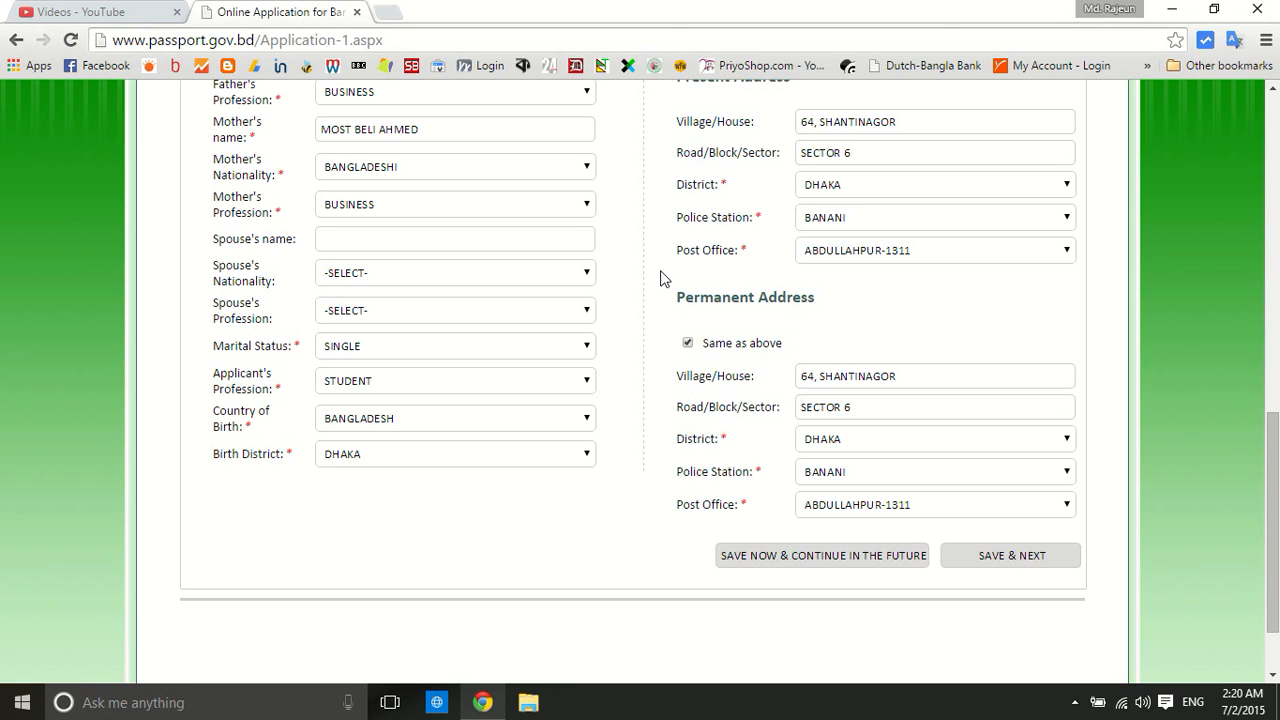
pyautogui.scroll(-2, 660, 278)
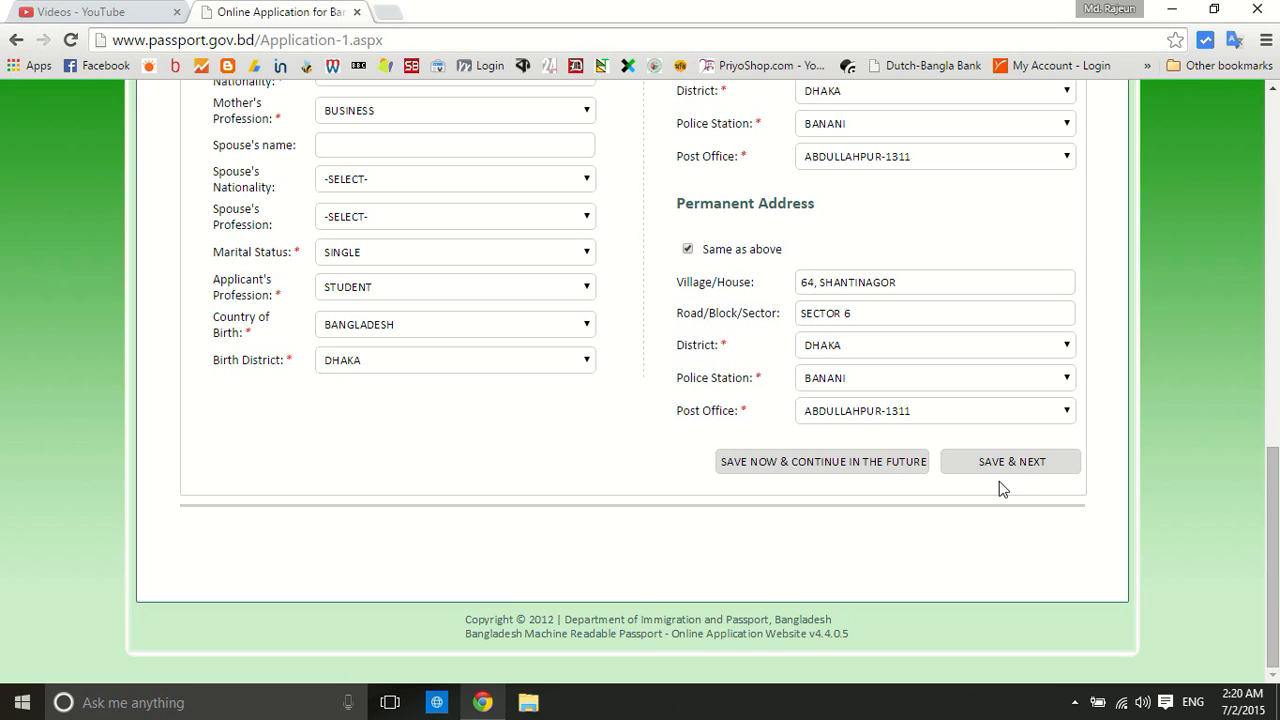
pyautogui.click(1014, 460)
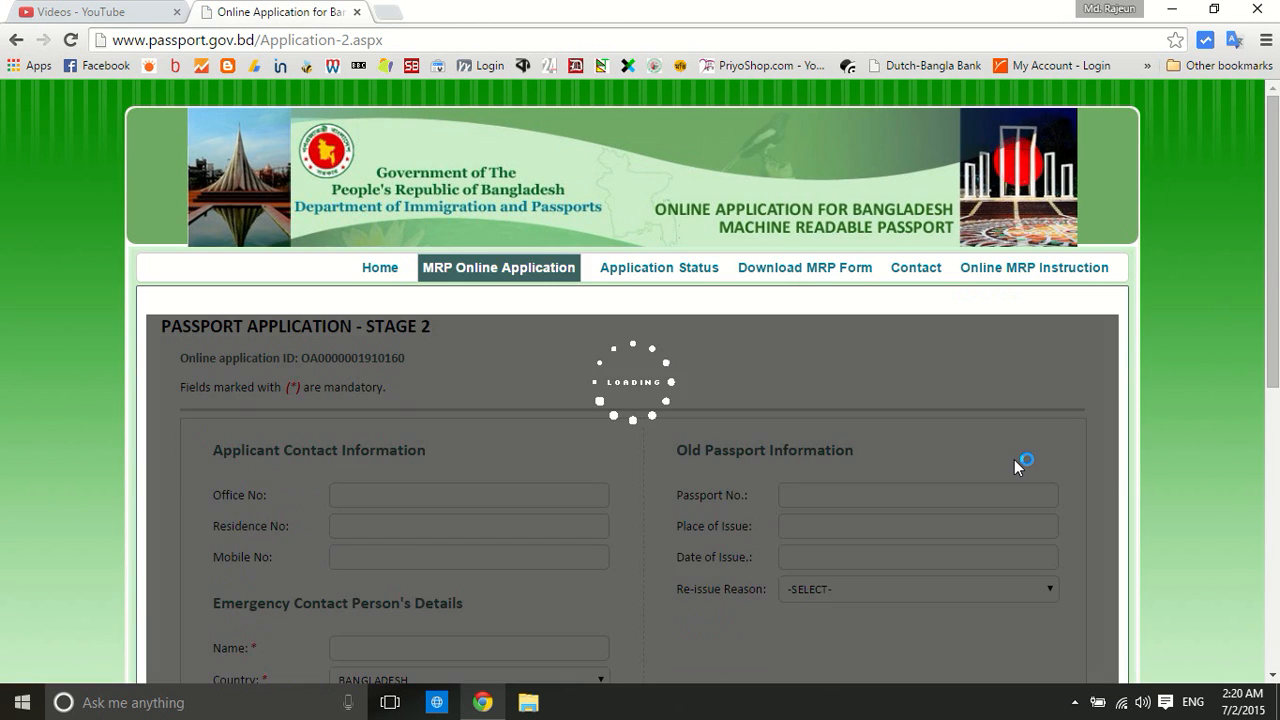
# Fill in the applicant's mobile number on Stage 2 using the autofill suggestion
pyautogui.scroll(-2, 160, 323)
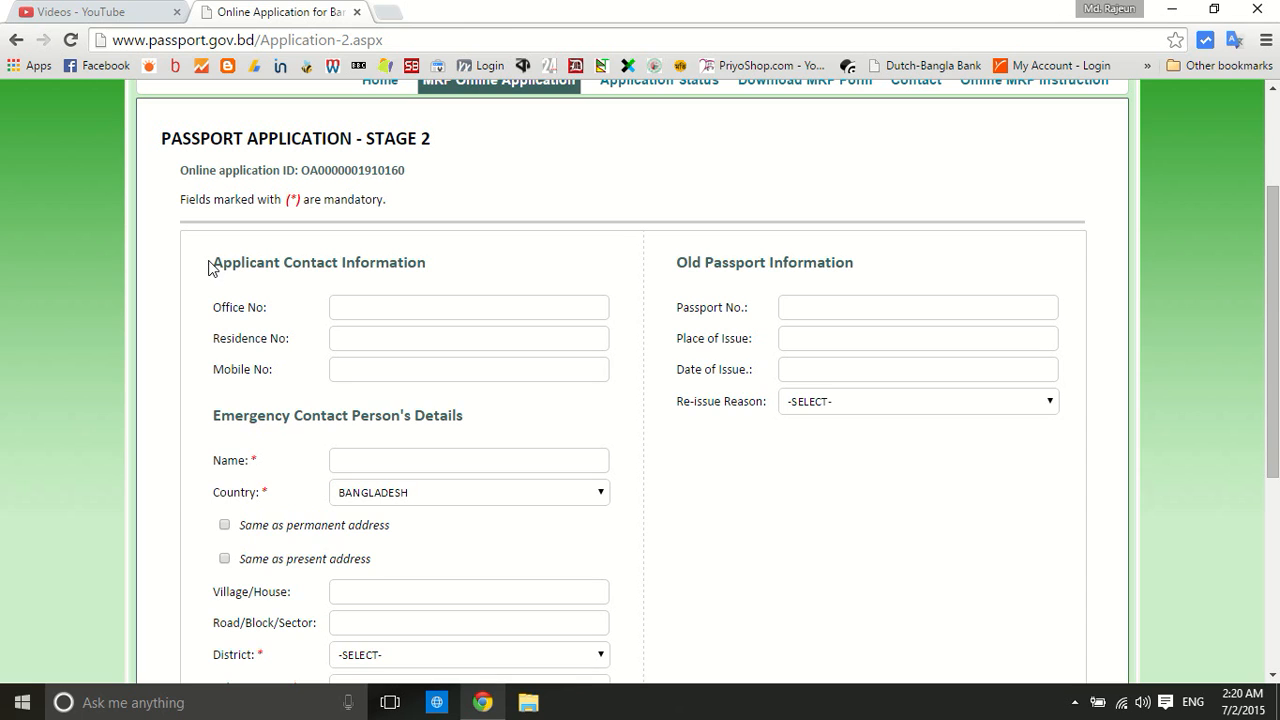
pyautogui.click(371, 371)
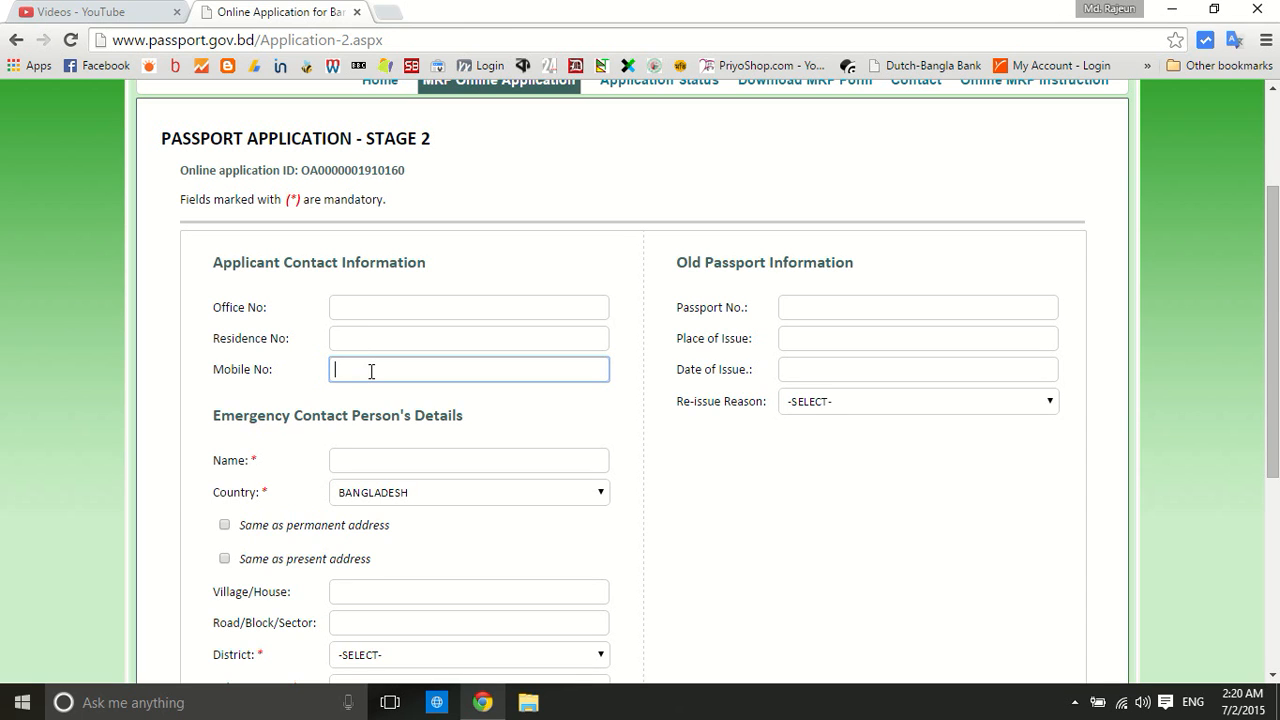
pyautogui.write('01719')
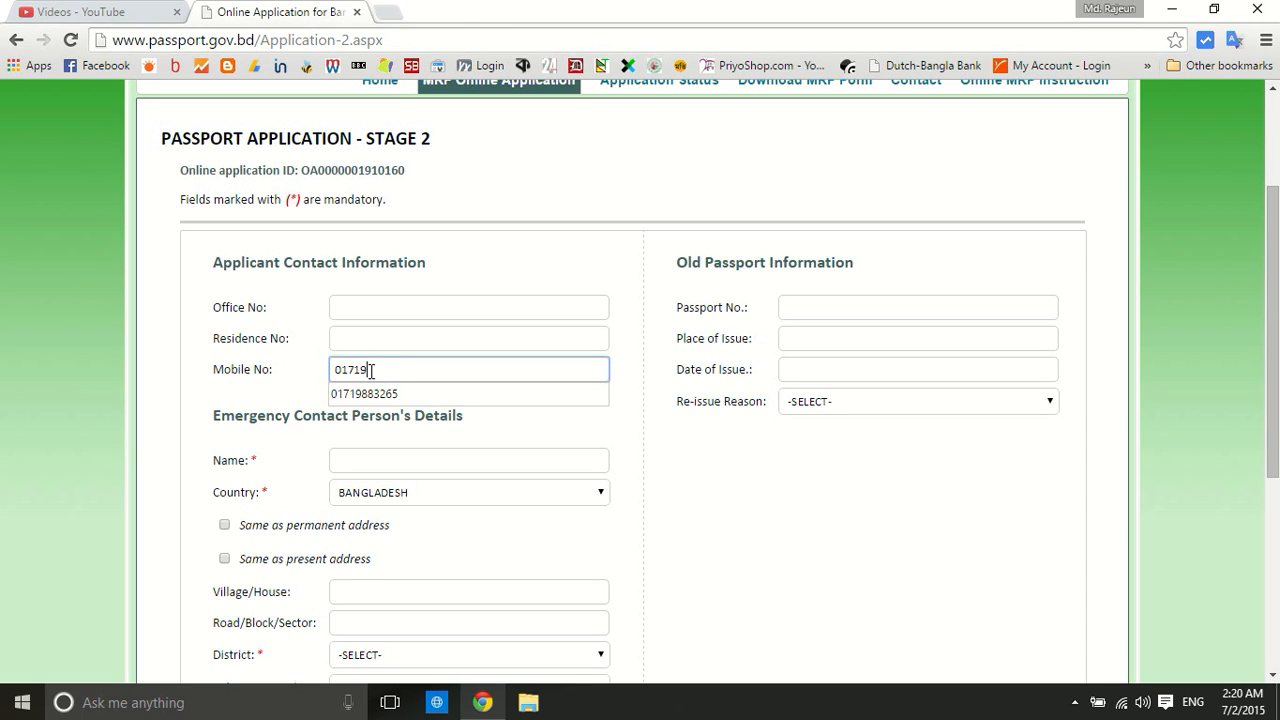
pyautogui.click(393, 392)
pyautogui.scroll(-1, 141, 277)
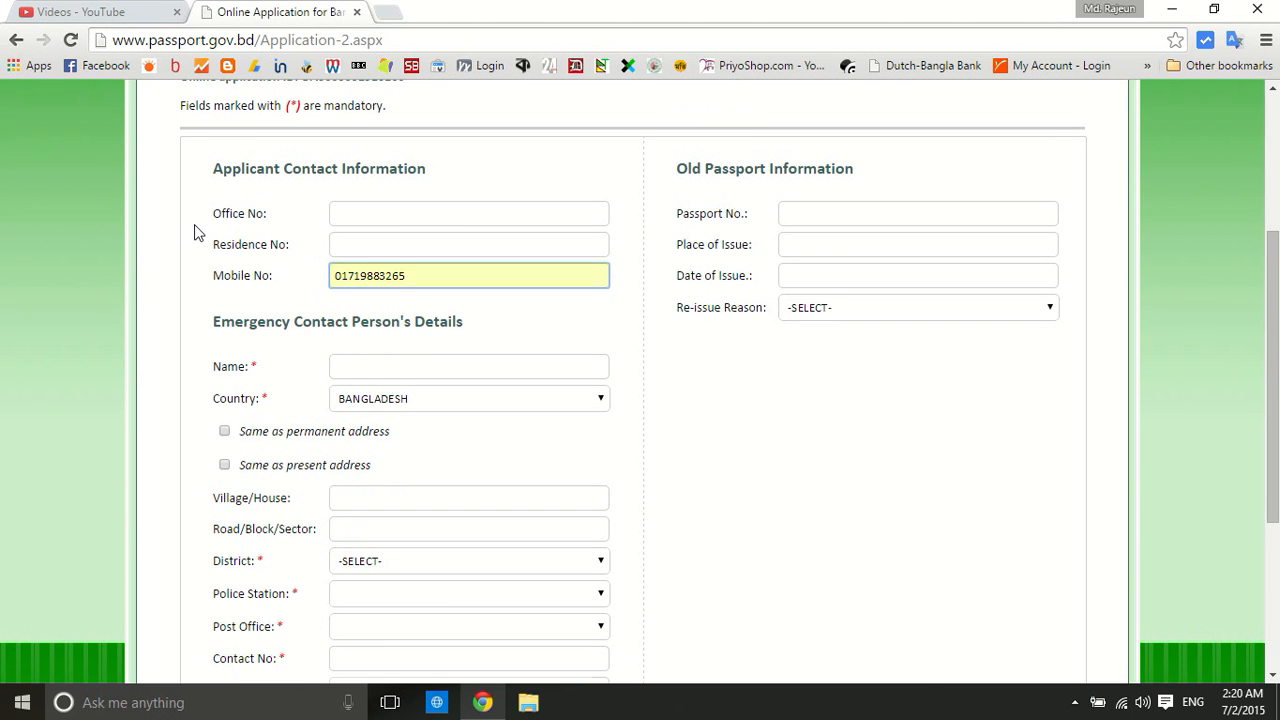
pyautogui.scroll(-1, 180, 220)
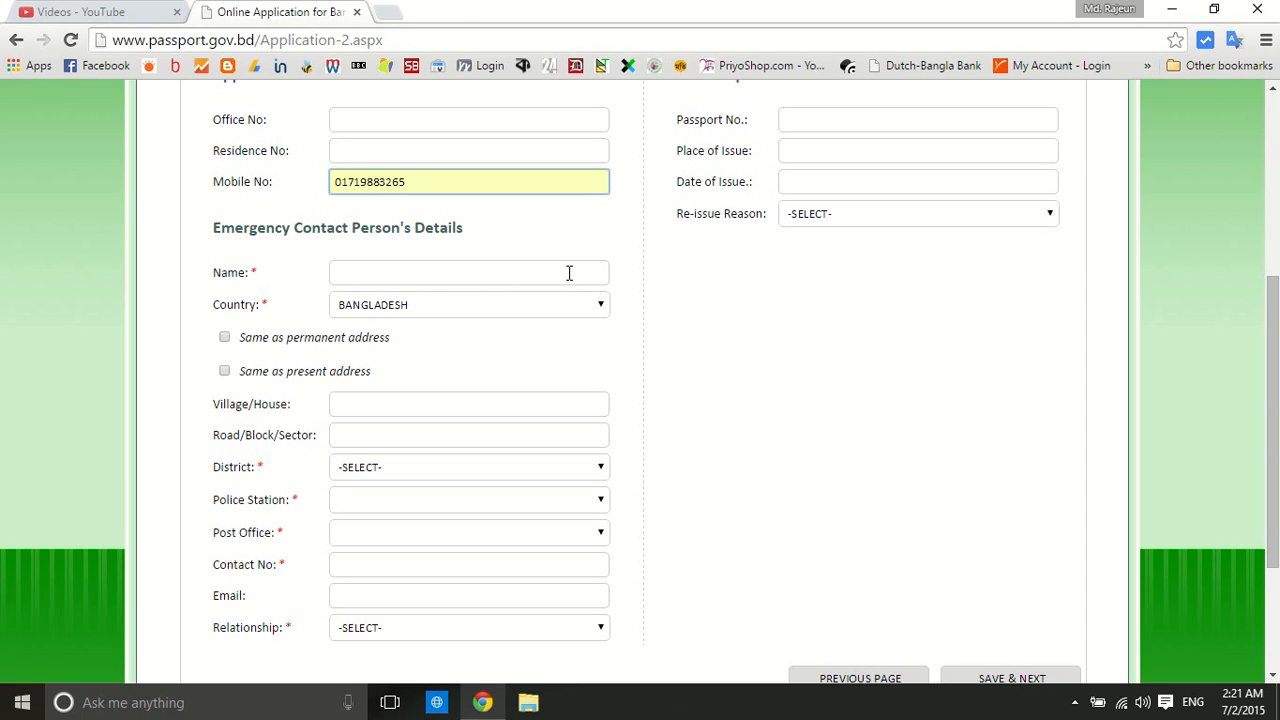
pyautogui.click(503, 269)
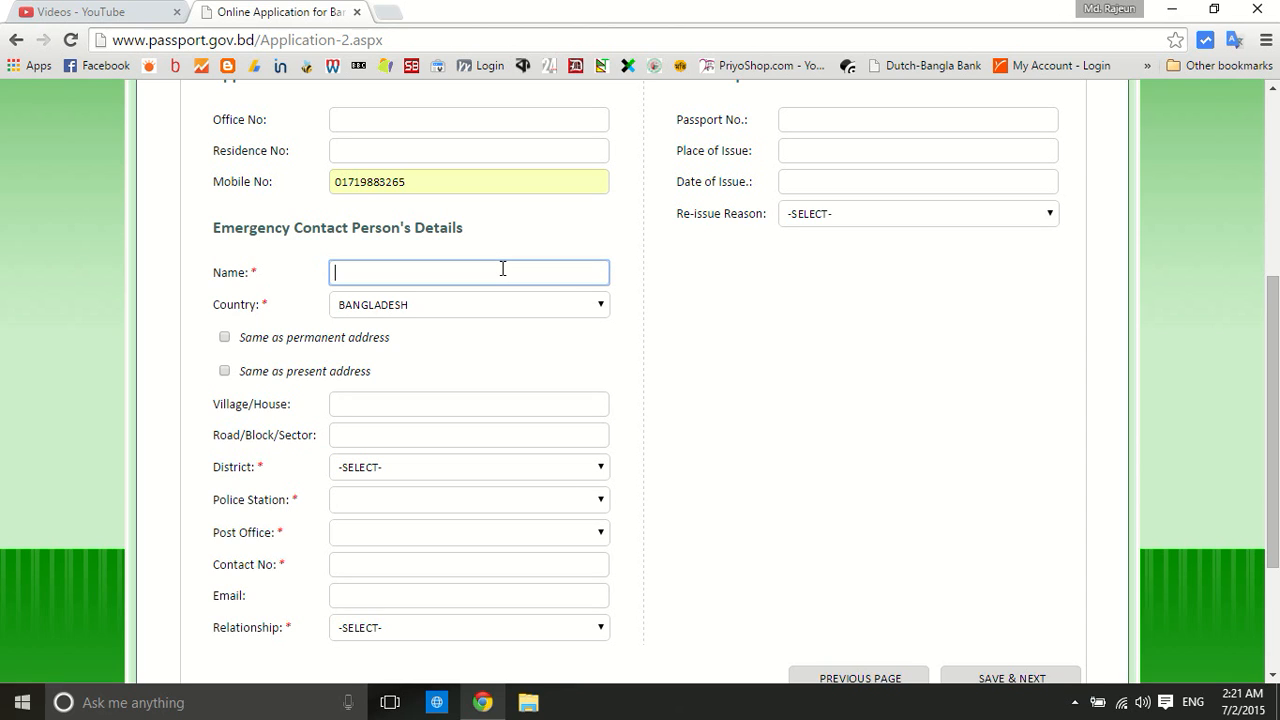
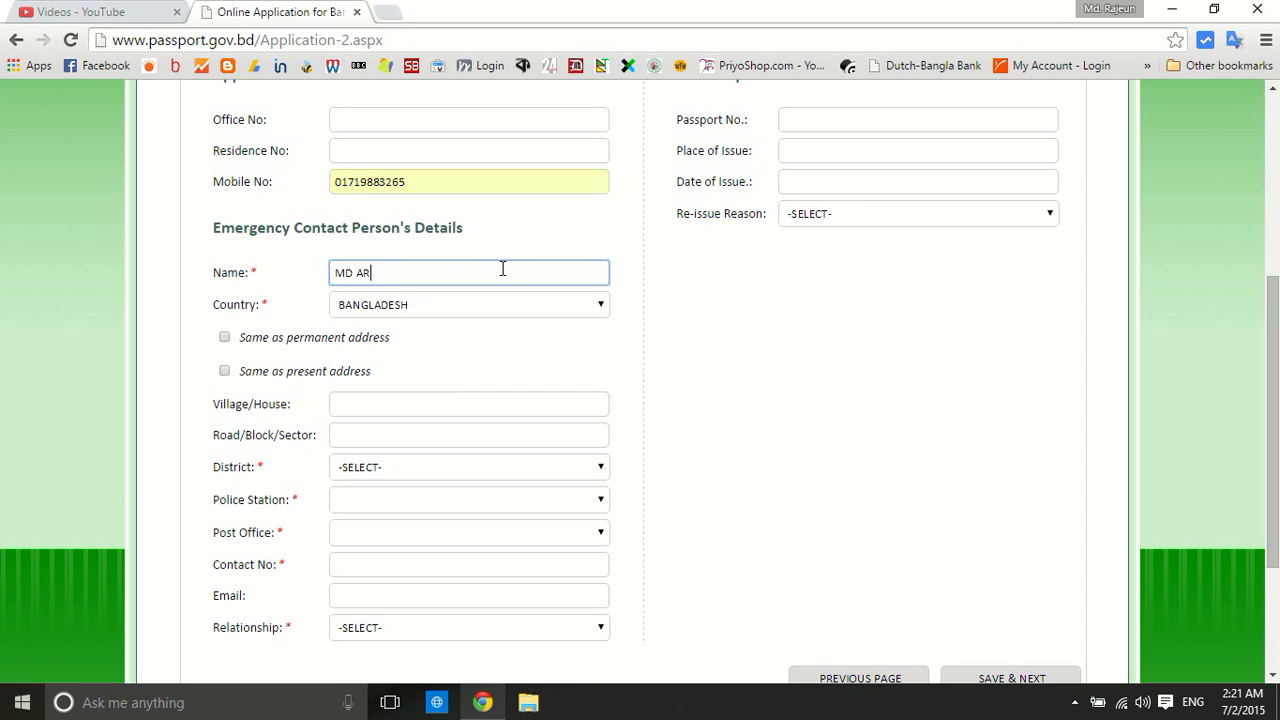
# Enter the emergency contact's name and reuse the permanent address for them
pyautogui.scroll(-1, 129, 271)
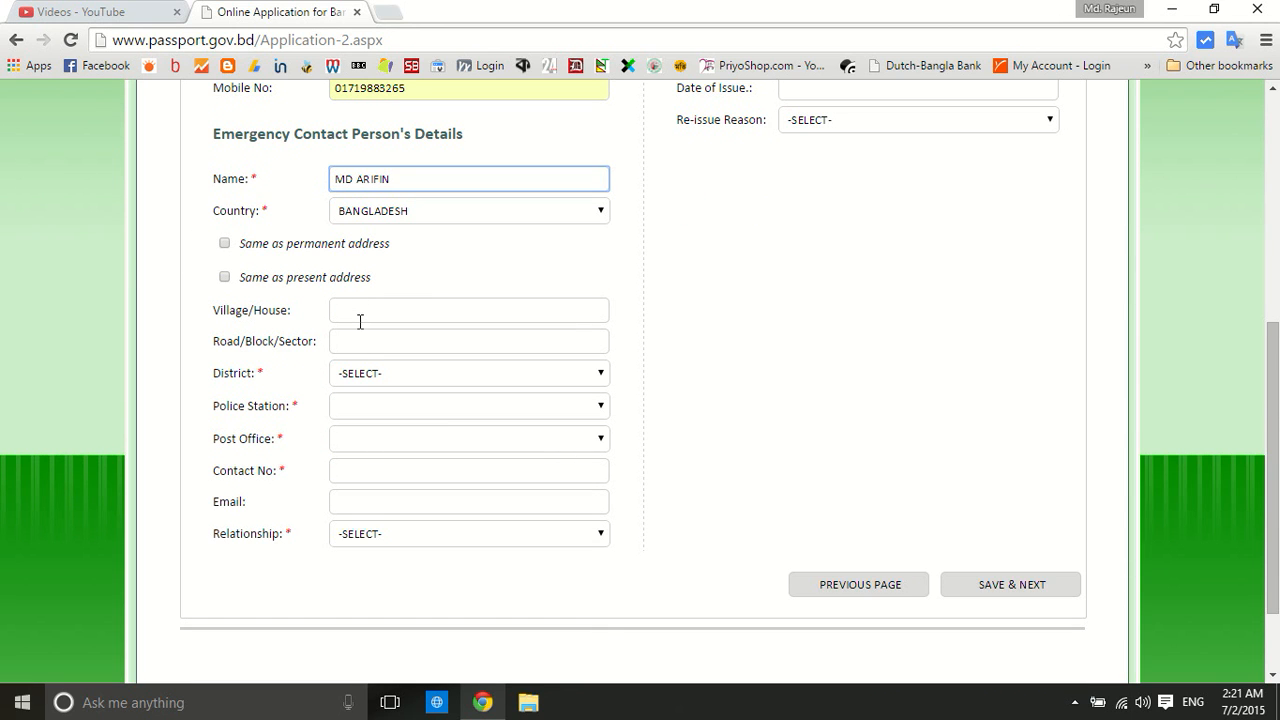
pyautogui.click(224, 243)
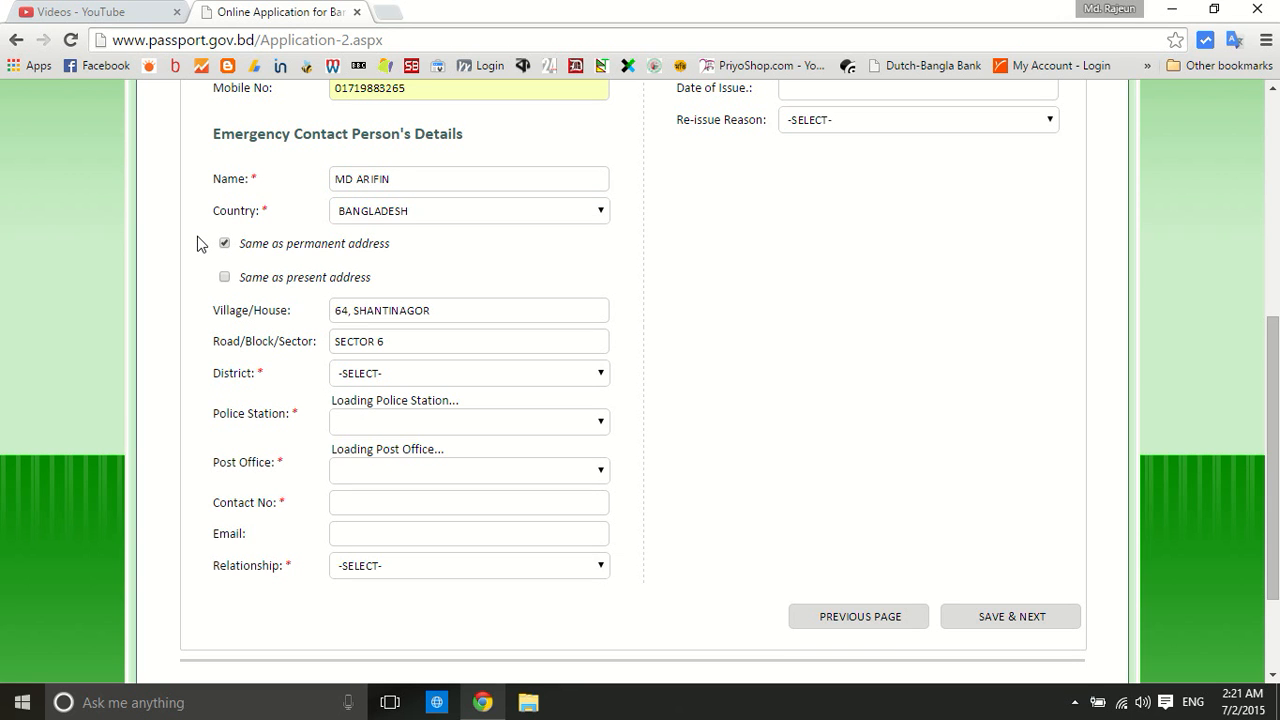
pyautogui.scroll(-2, 200, 245)
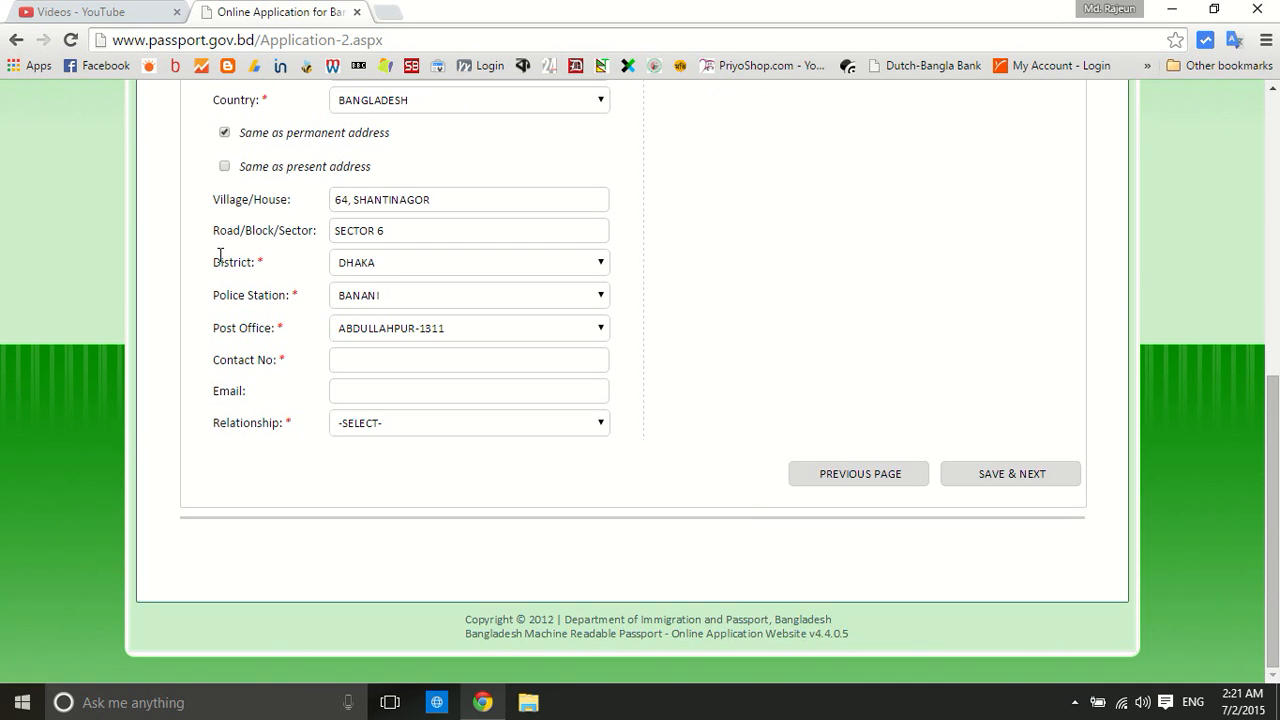
# Enter the emergency contact's phone number, leave the email blank, and set relationship to BROTHER
pyautogui.click(355, 357)
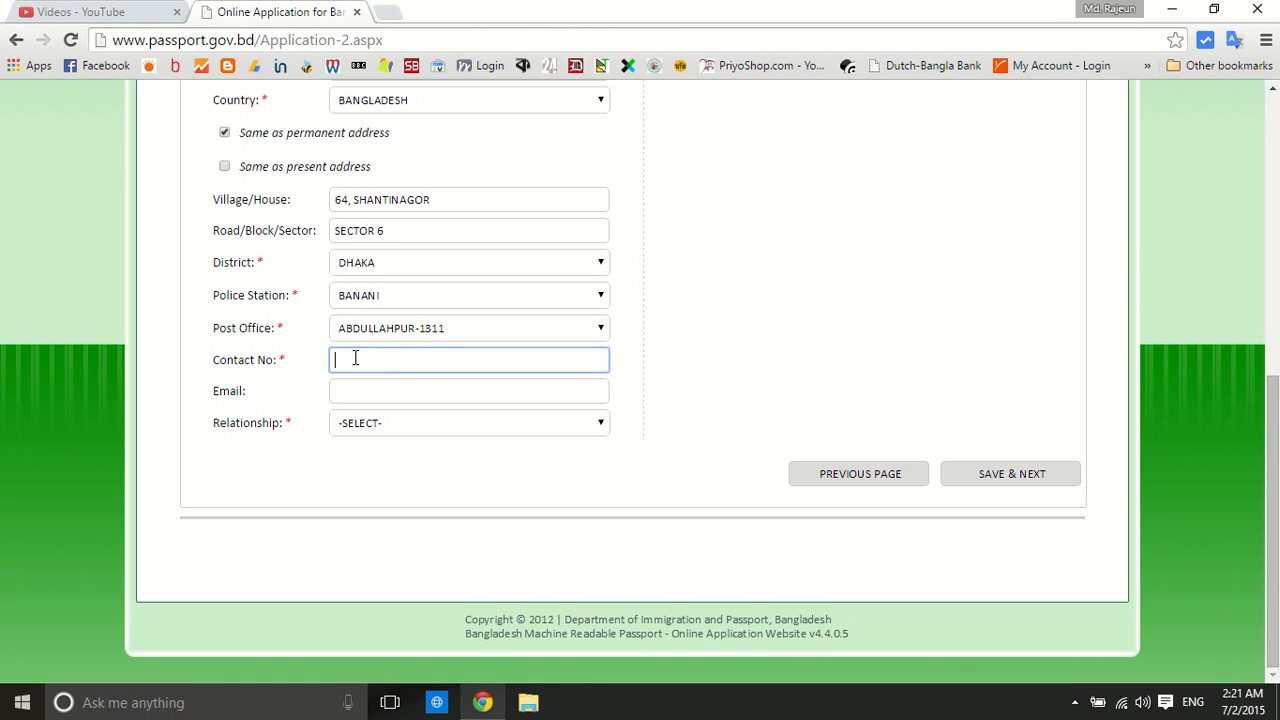
pyautogui.click(346, 386)
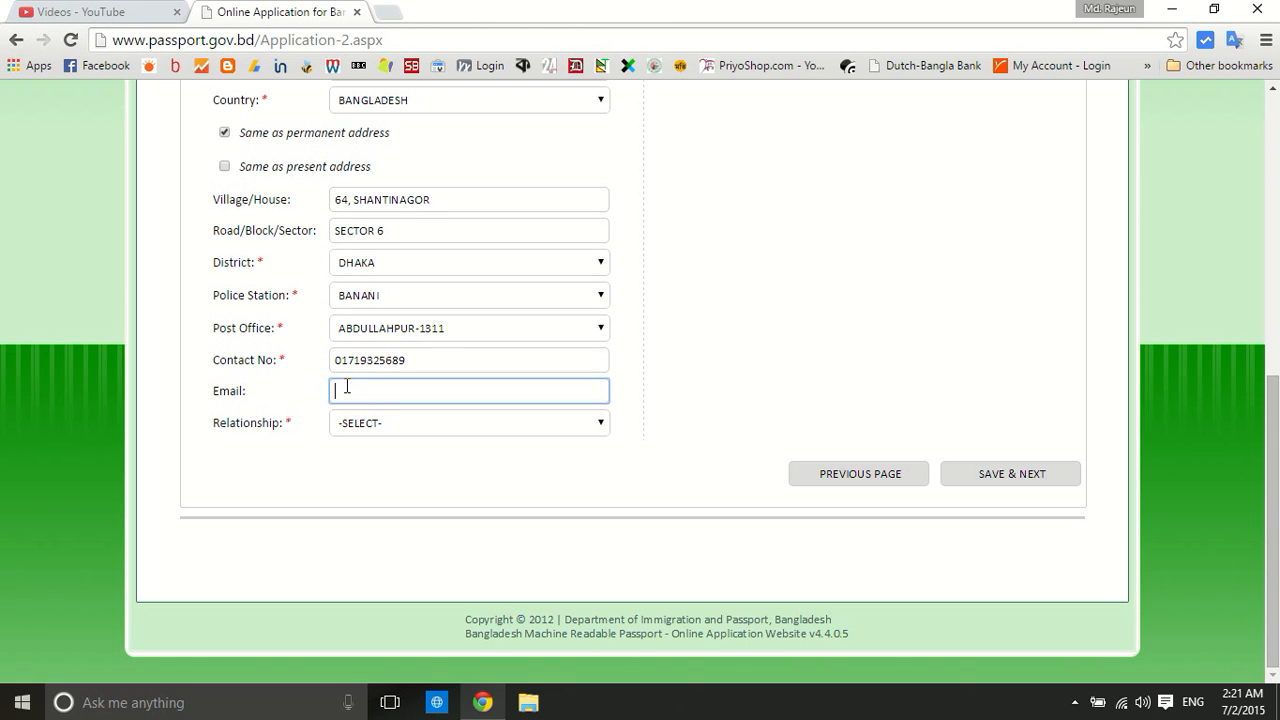
pyautogui.click(372, 425)
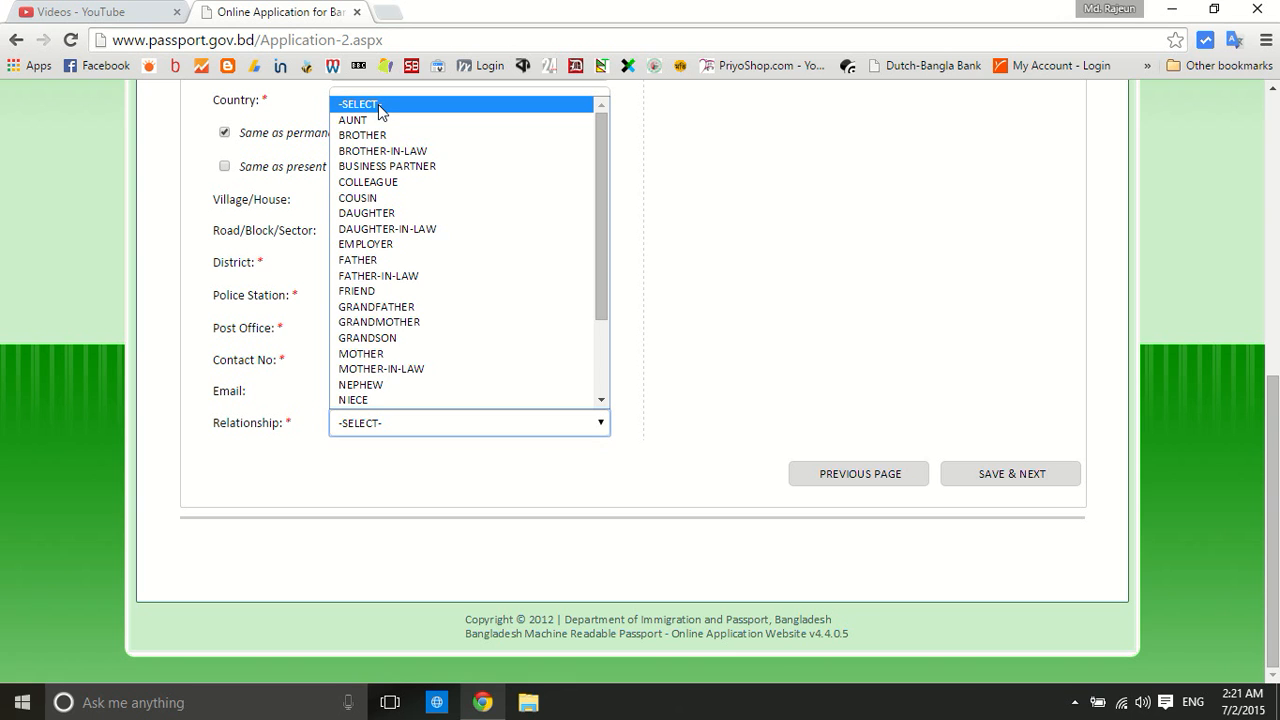
pyautogui.scroll(-3, 400, 340)
pyautogui.scroll(3, 398, 340)
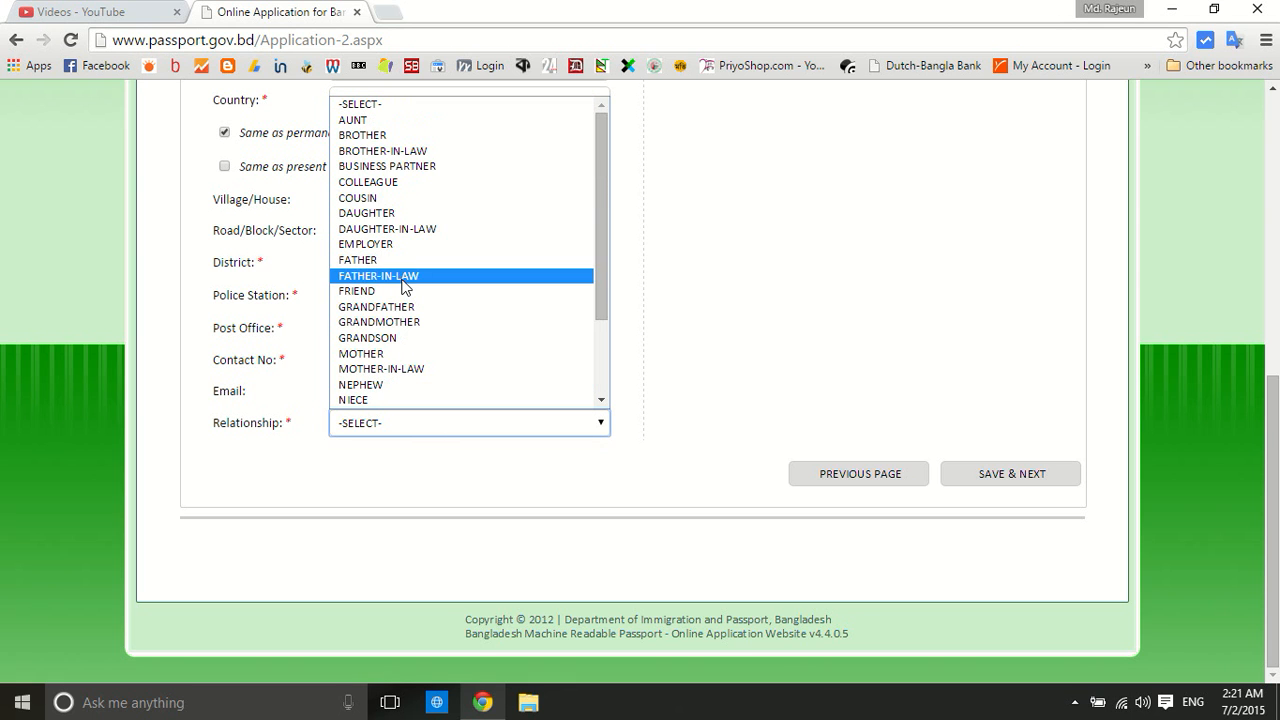
pyautogui.click(391, 135)
pyautogui.scroll(3, 694, 260)
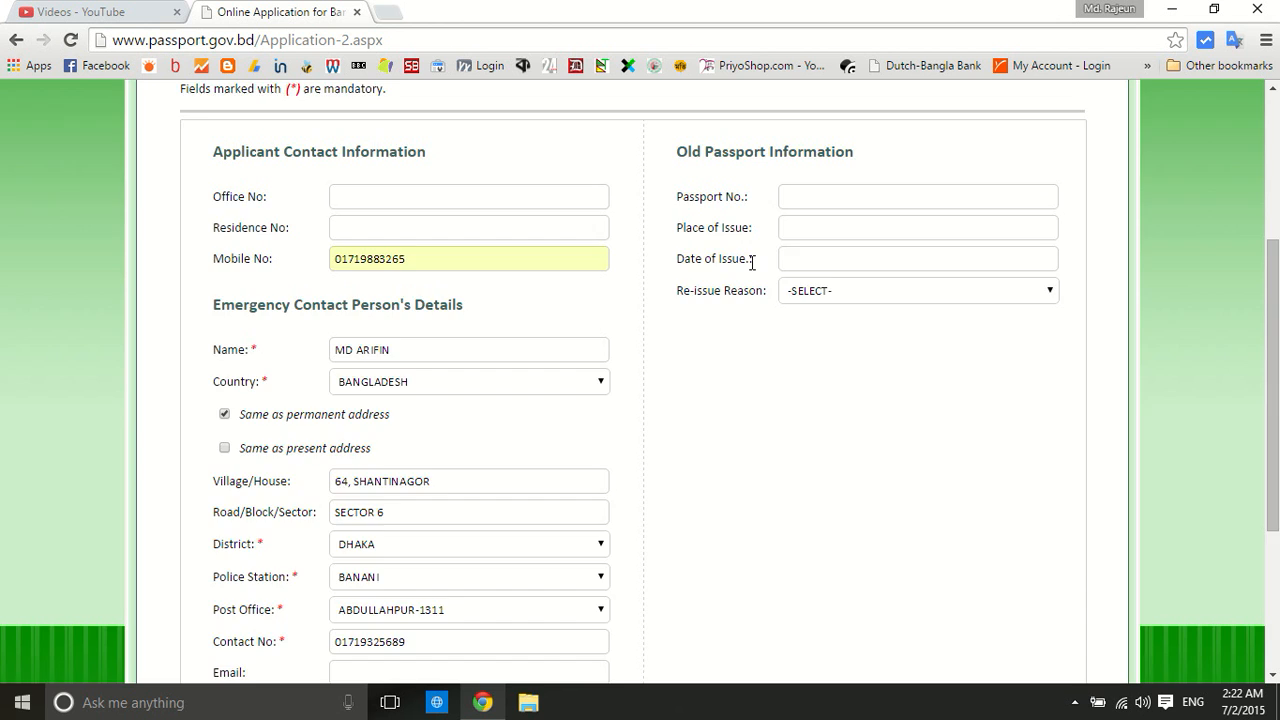
pyautogui.scroll(-2, 752, 265)
pyautogui.scroll(-1, 754, 270)
pyautogui.scroll(5, 720, 243)
pyautogui.scroll(-5, 740, 260)
# Save the contact page, then enter payment amount 3000 dated 01/07/2015 on Stage 3
pyautogui.click(990, 476)
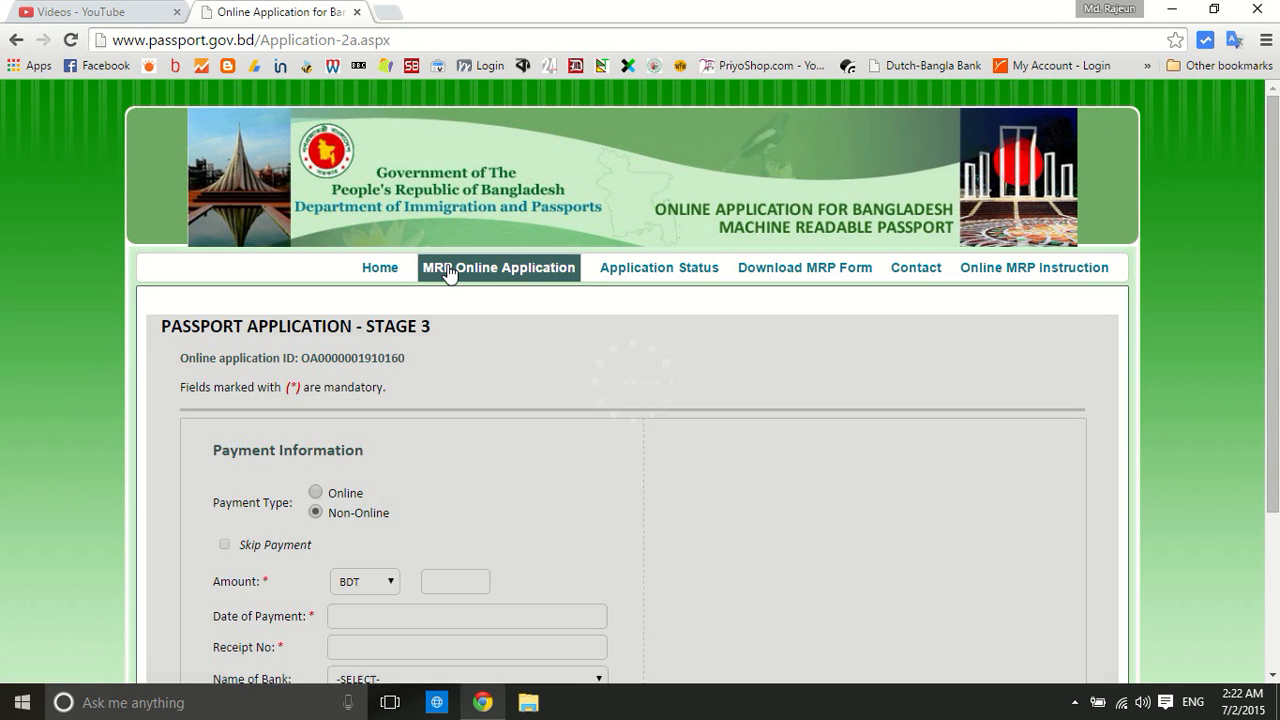
pyautogui.scroll(-3, 69, 361)
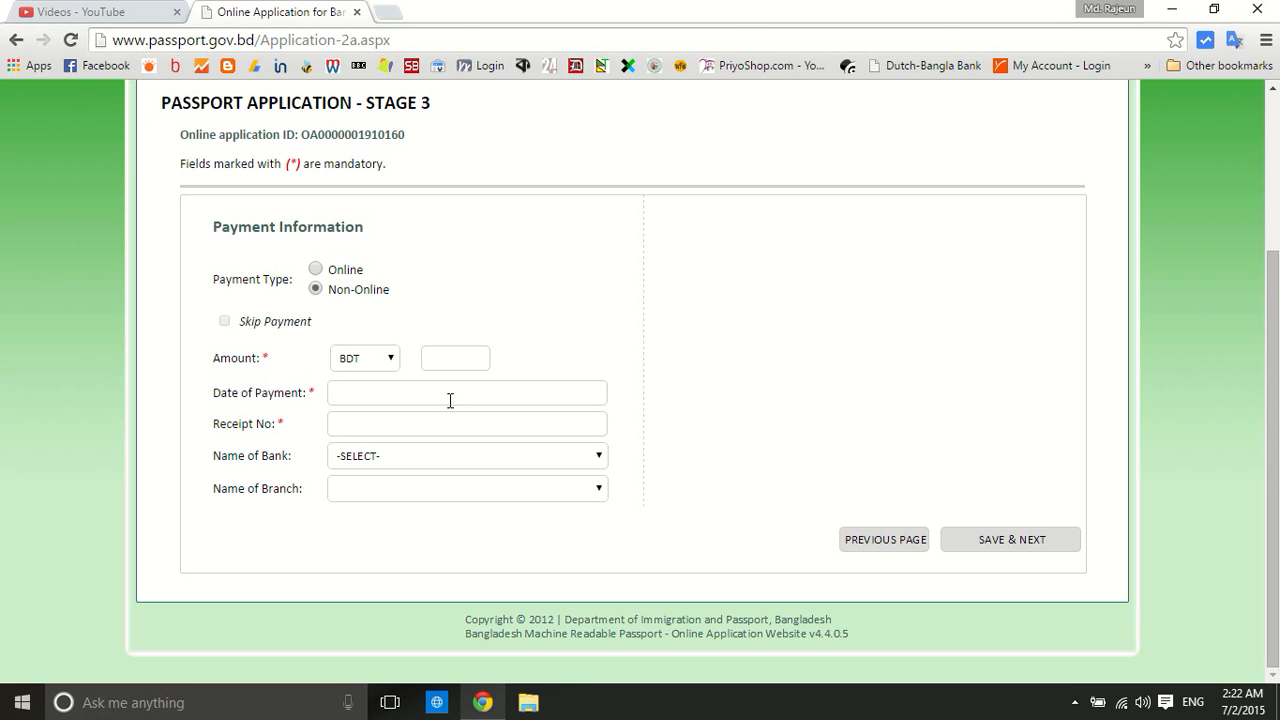
pyautogui.click(487, 458)
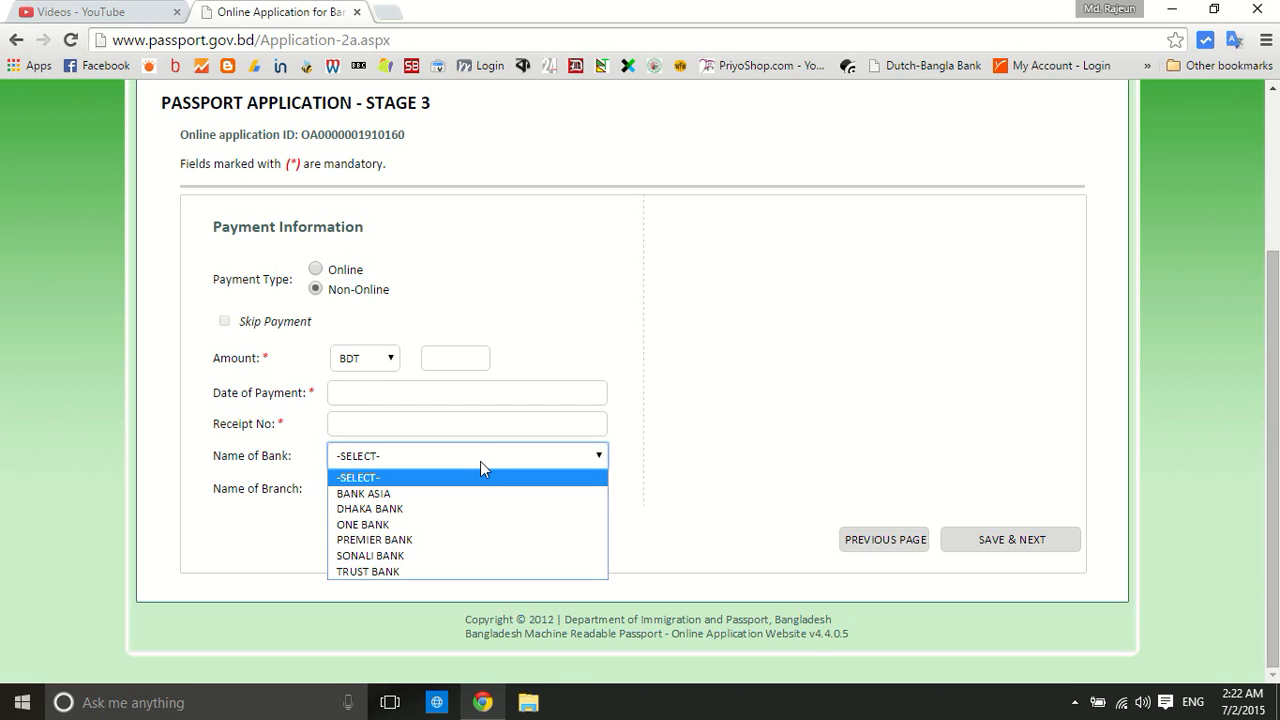
pyautogui.click(451, 359)
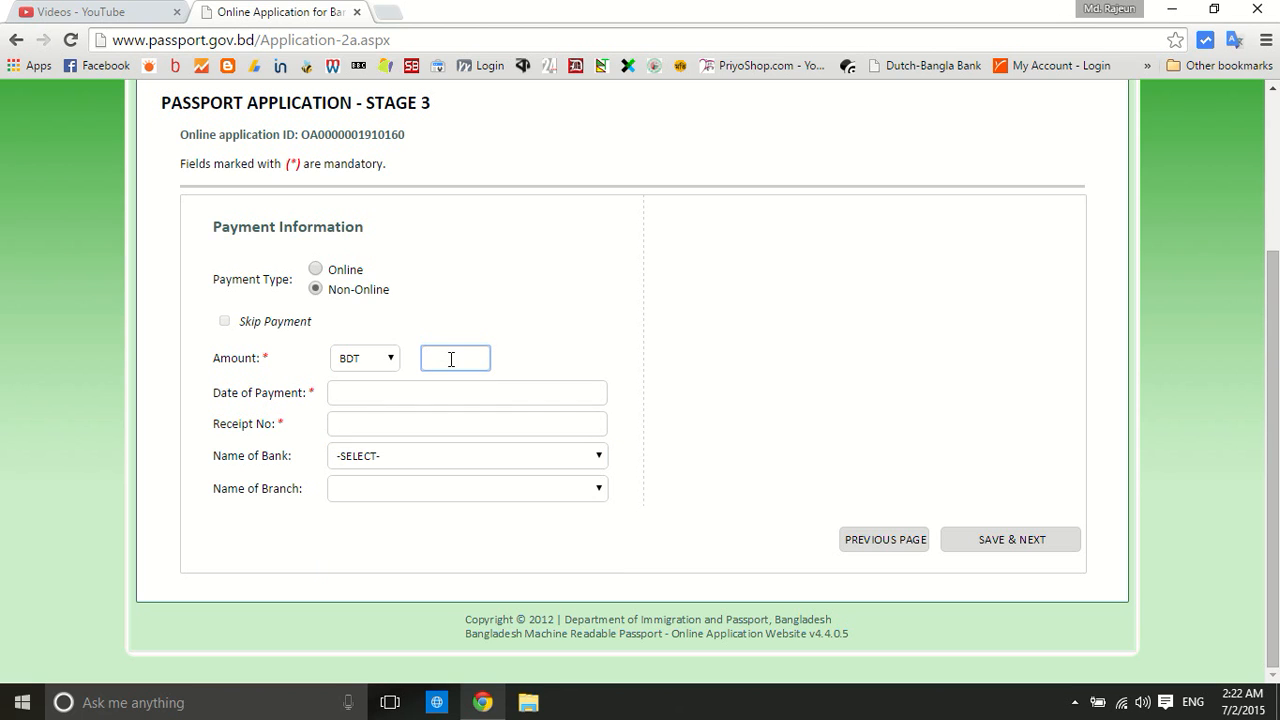
pyautogui.write('3000')
pyautogui.click(448, 380)
pyautogui.click(411, 392)
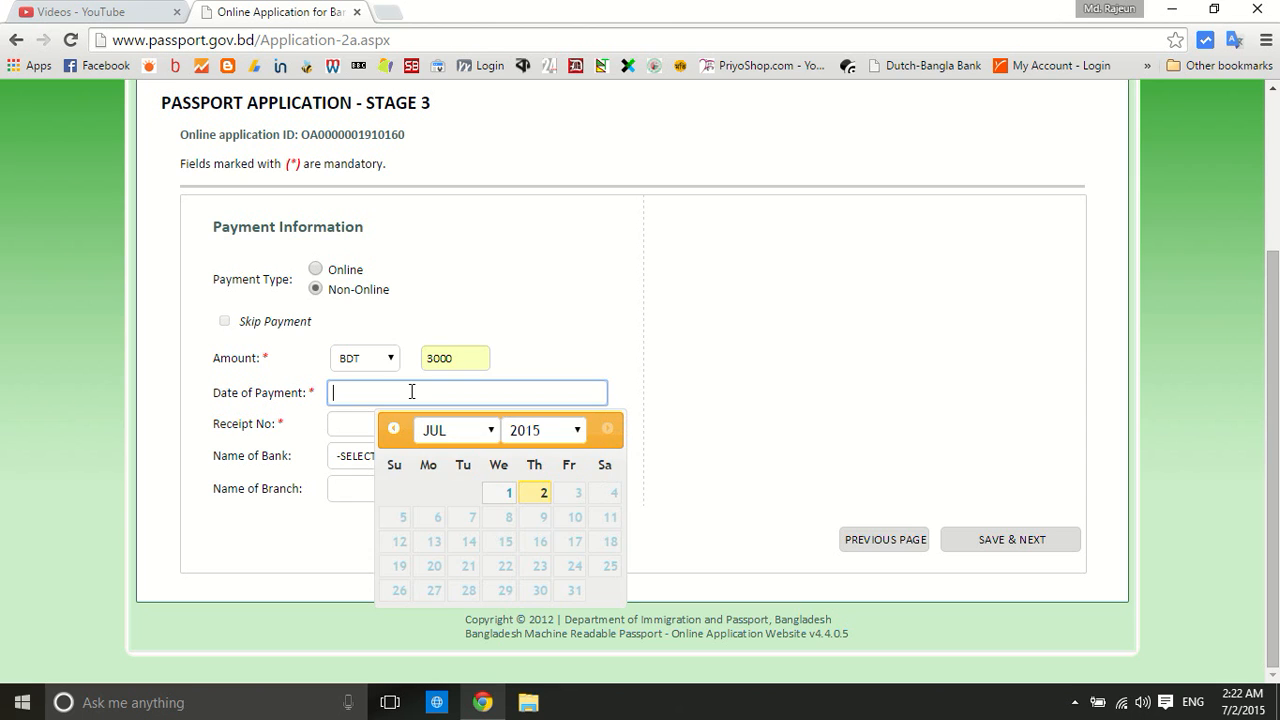
pyautogui.click(507, 492)
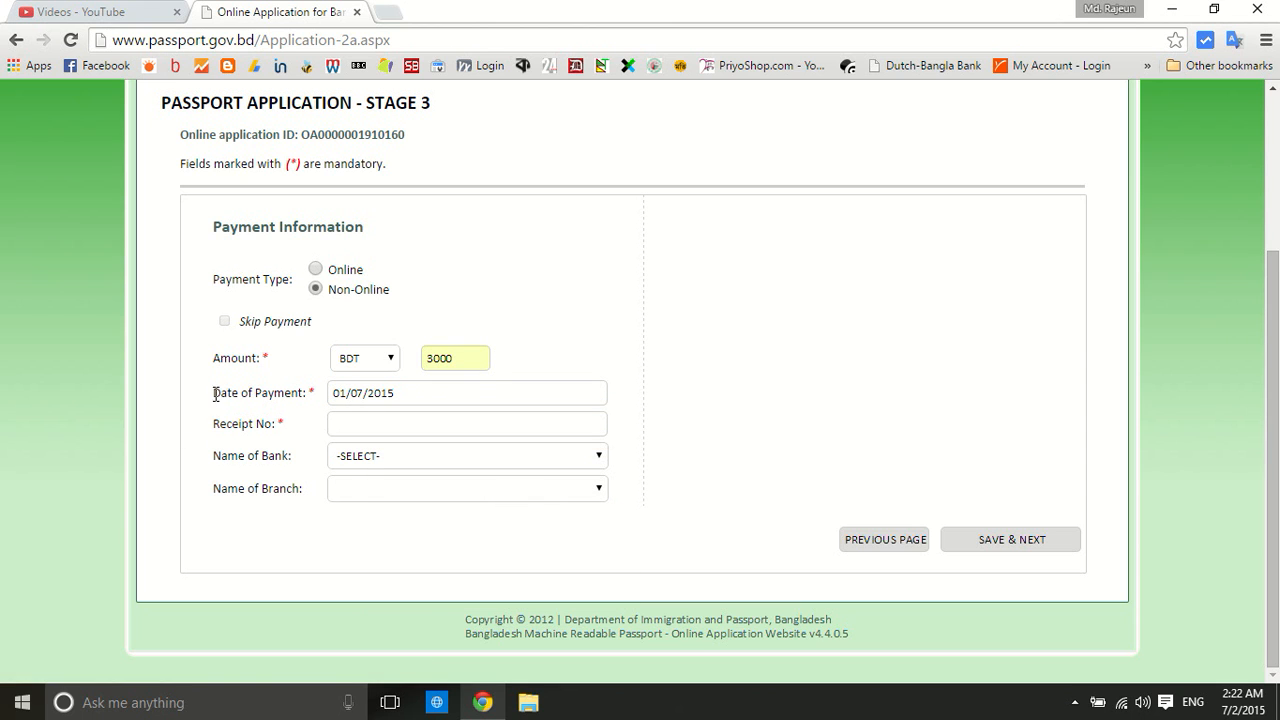
# Enter the receipt number, choose SONALI BANK with the AGARGAON branch, and save the payment
pyautogui.click(366, 422)
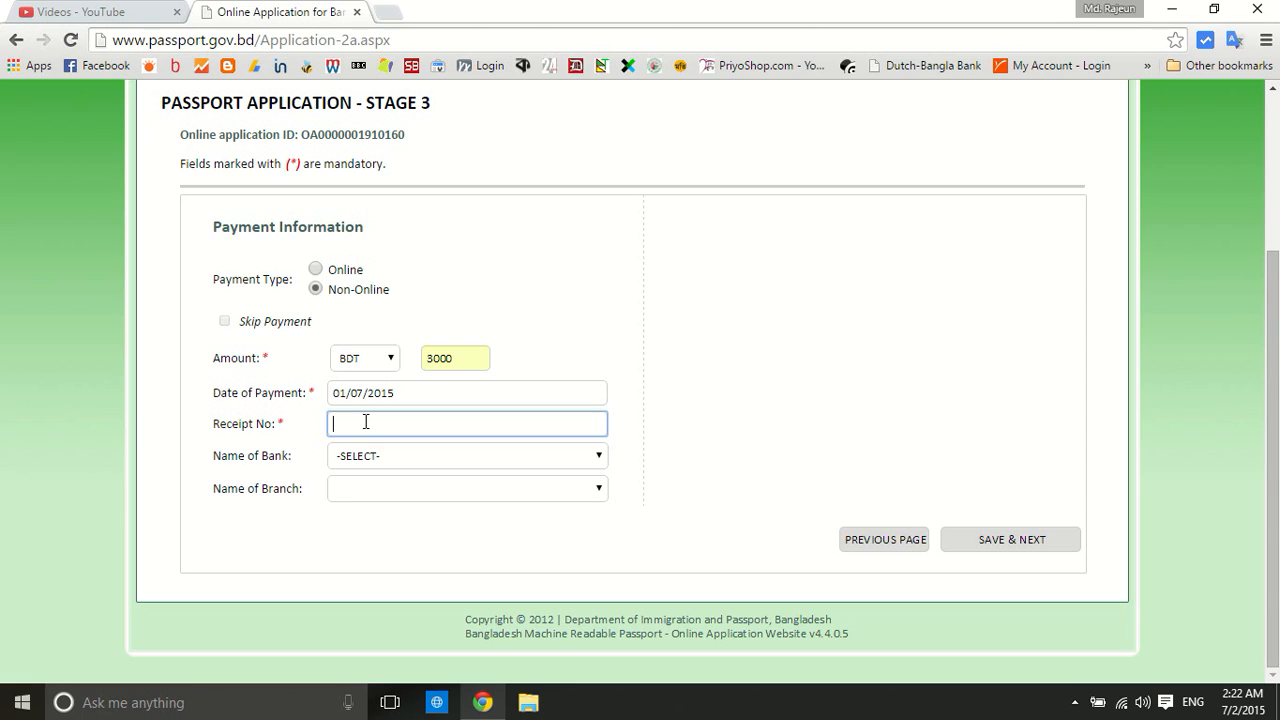
pyautogui.write('12345678')
pyautogui.click(376, 455)
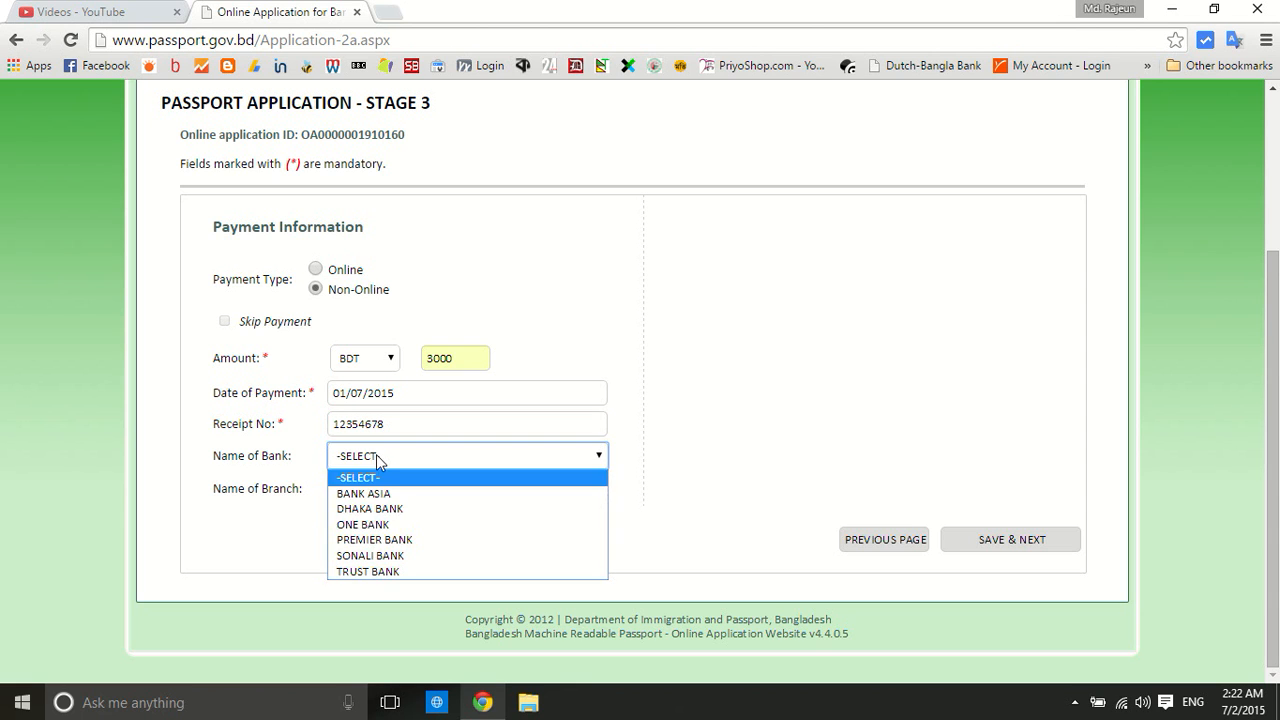
pyautogui.click(392, 555)
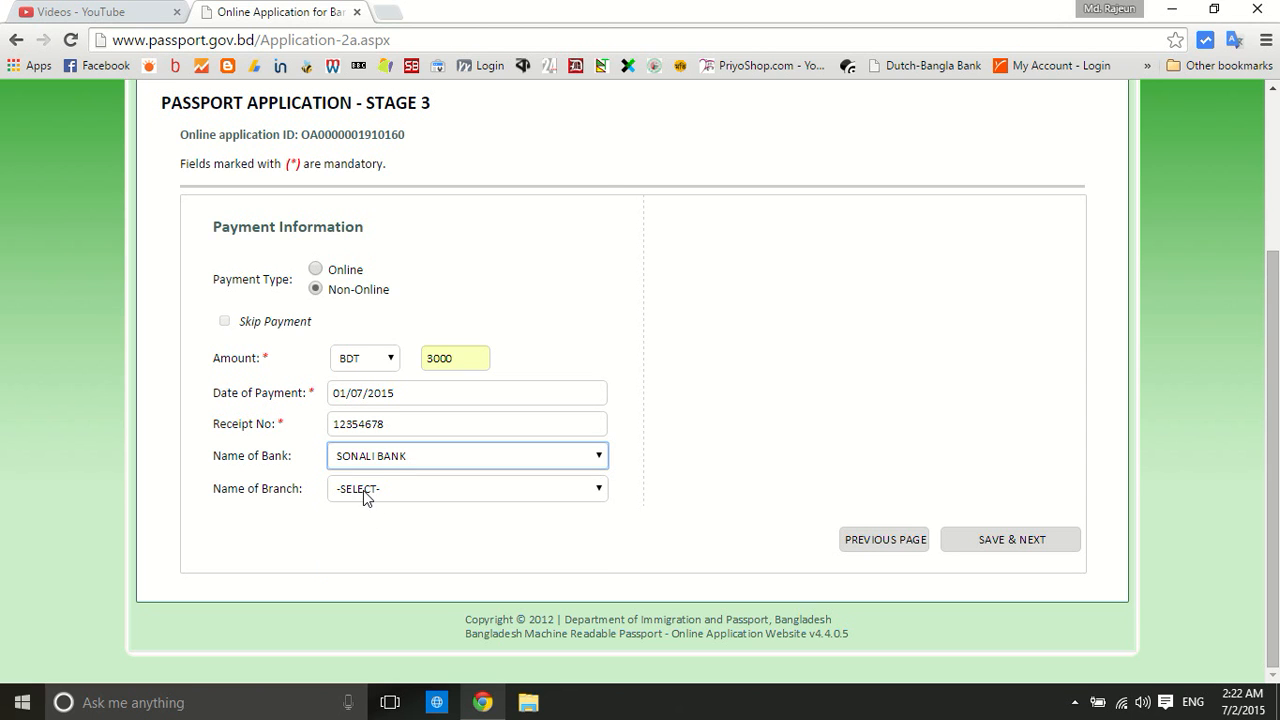
pyautogui.click(363, 490)
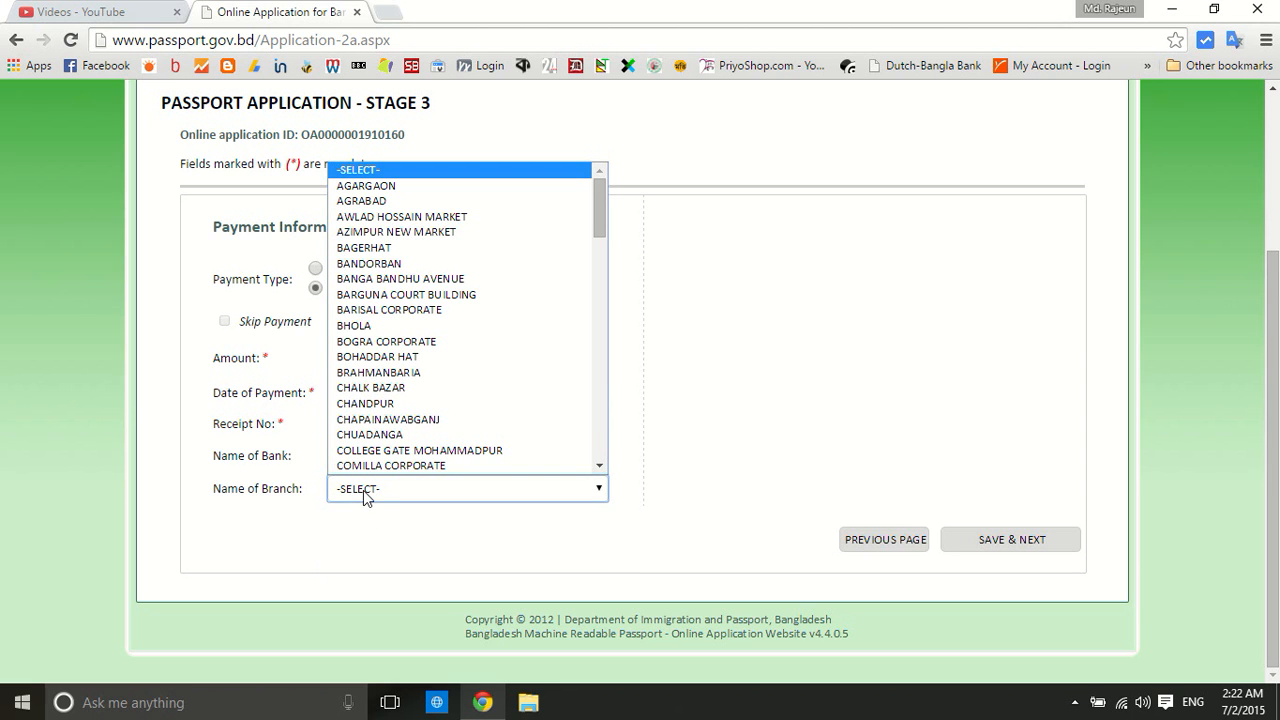
pyautogui.click(367, 186)
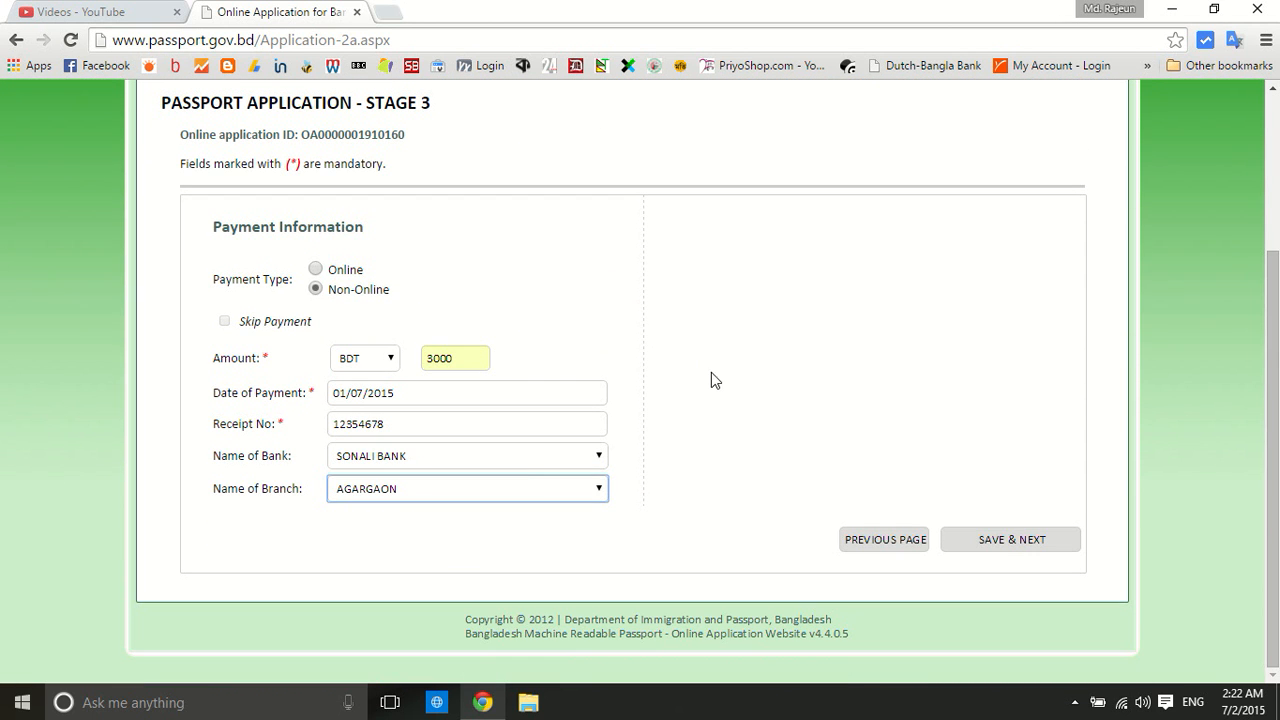
pyautogui.click(996, 536)
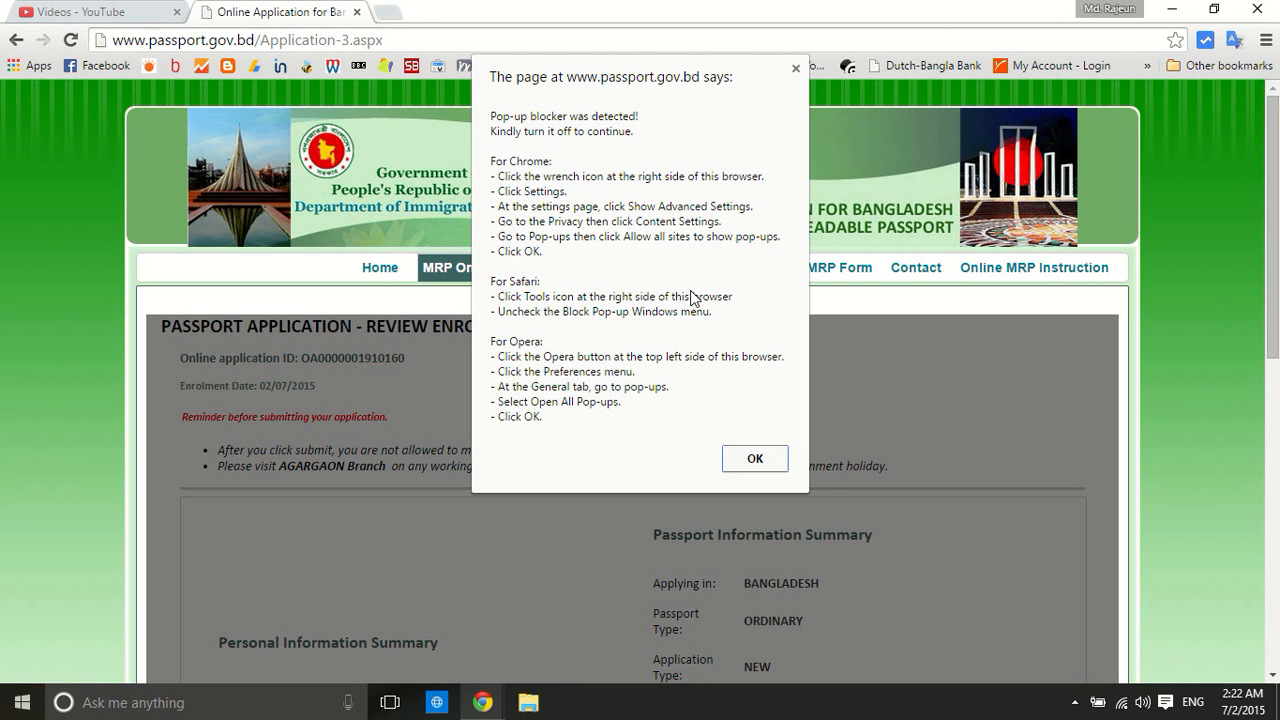
# Dismiss the pop-up blocker warning and highlight the online application ID and enrolment date
pyautogui.click(755, 459)
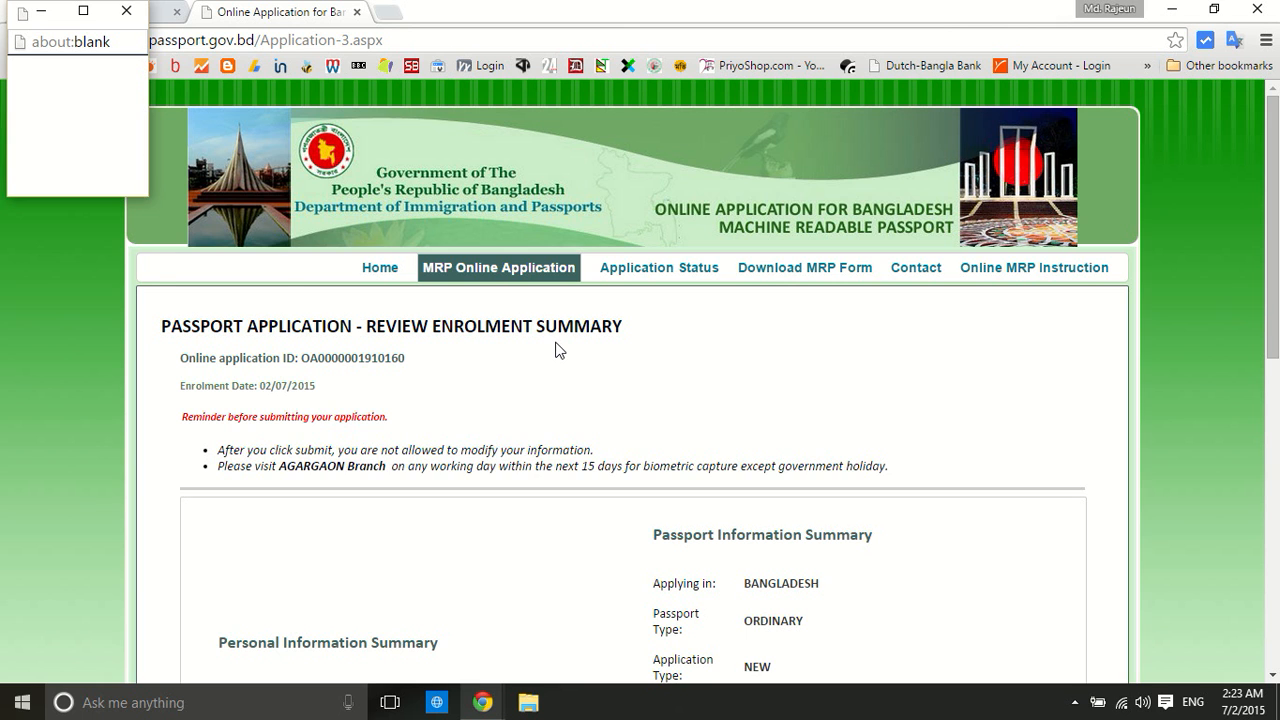
pyautogui.scroll(-4, 559, 349)
pyautogui.scroll(3, 560, 343)
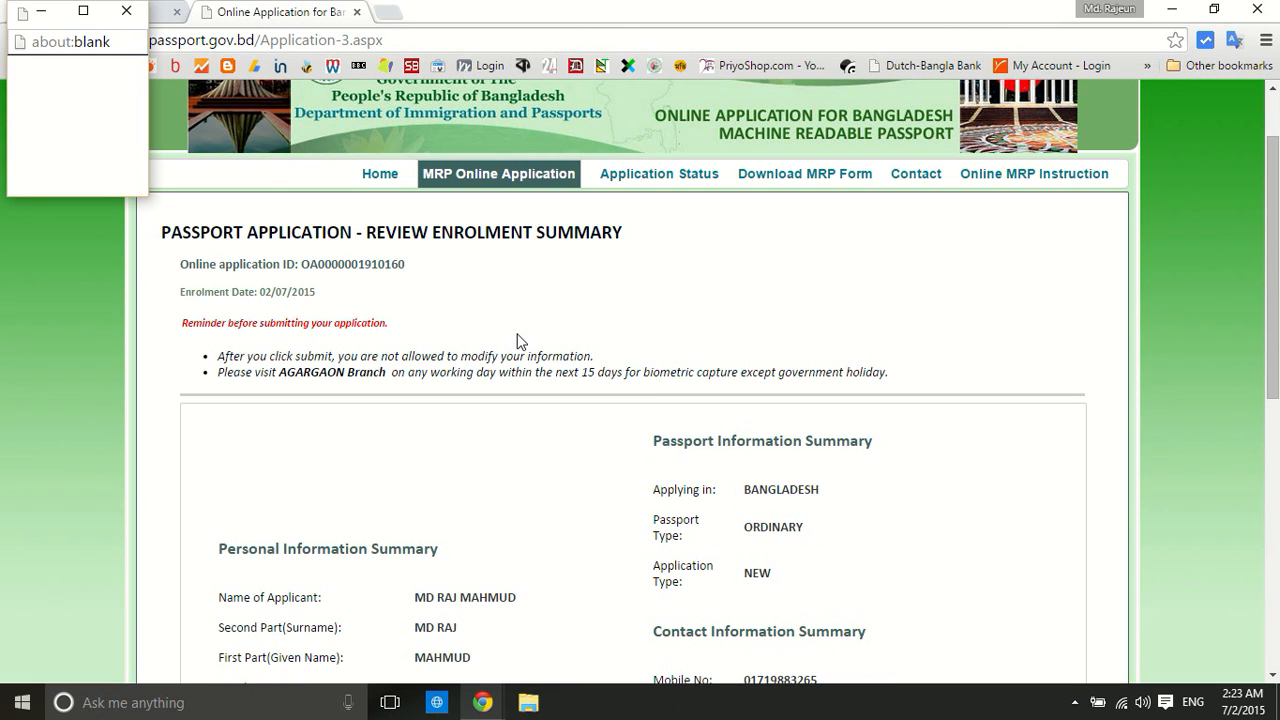
pyautogui.moveTo(182, 263); pyautogui.dragTo(420, 266)
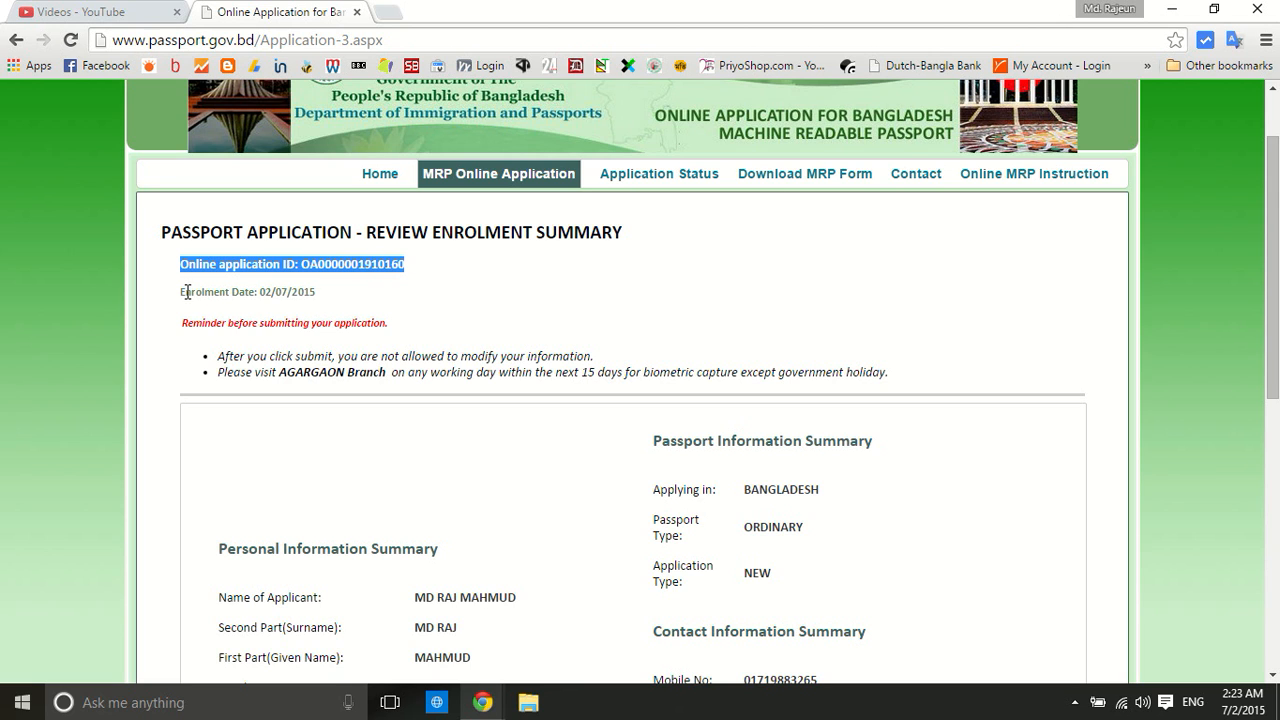
pyautogui.moveTo(180, 292); pyautogui.dragTo(331, 289)
# Review the applicant details and BDT 3000 payment summary, then save the application
pyautogui.scroll(-1, 350, 262)
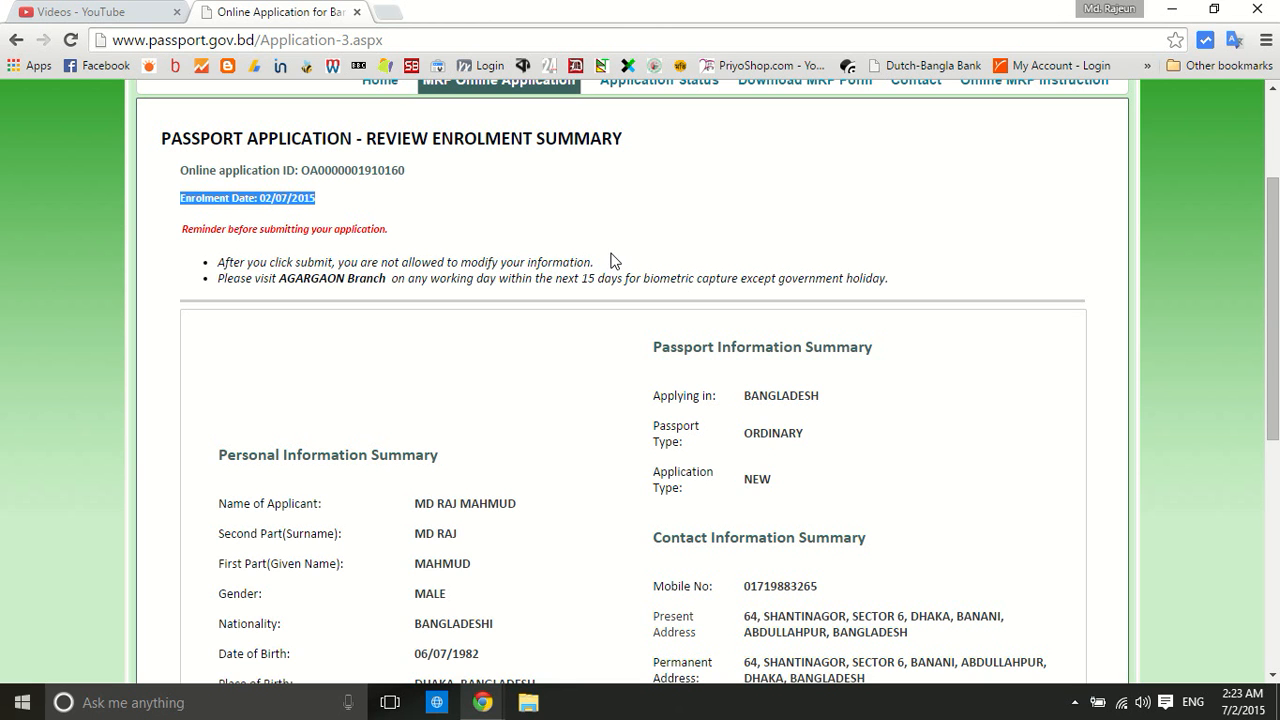
pyautogui.scroll(3, 613, 260)
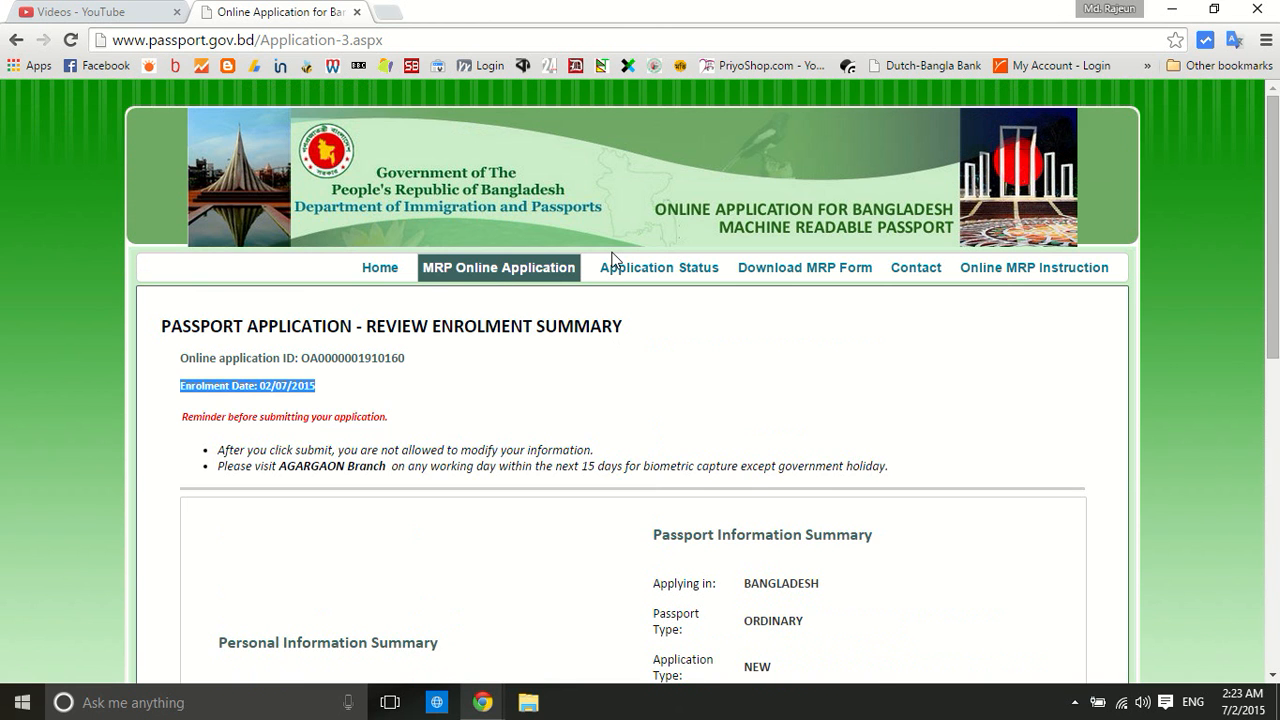
pyautogui.scroll(-5, 604, 242)
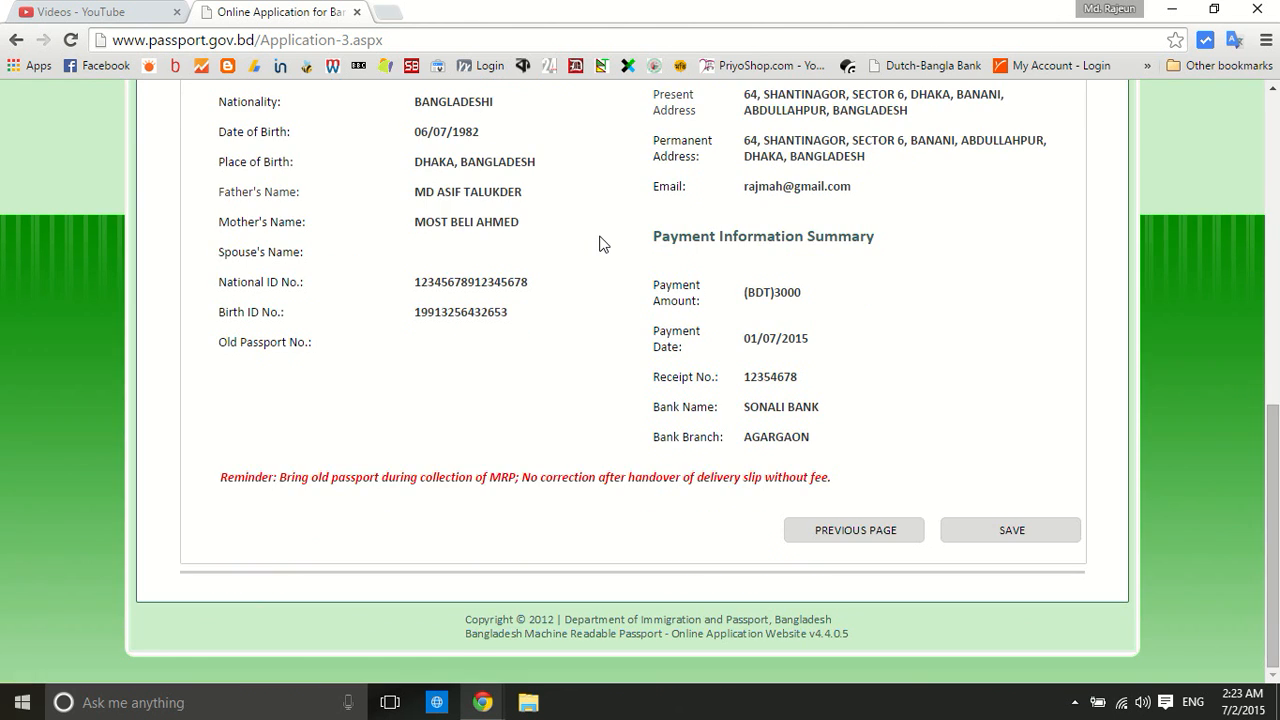
pyautogui.scroll(2, 604, 244)
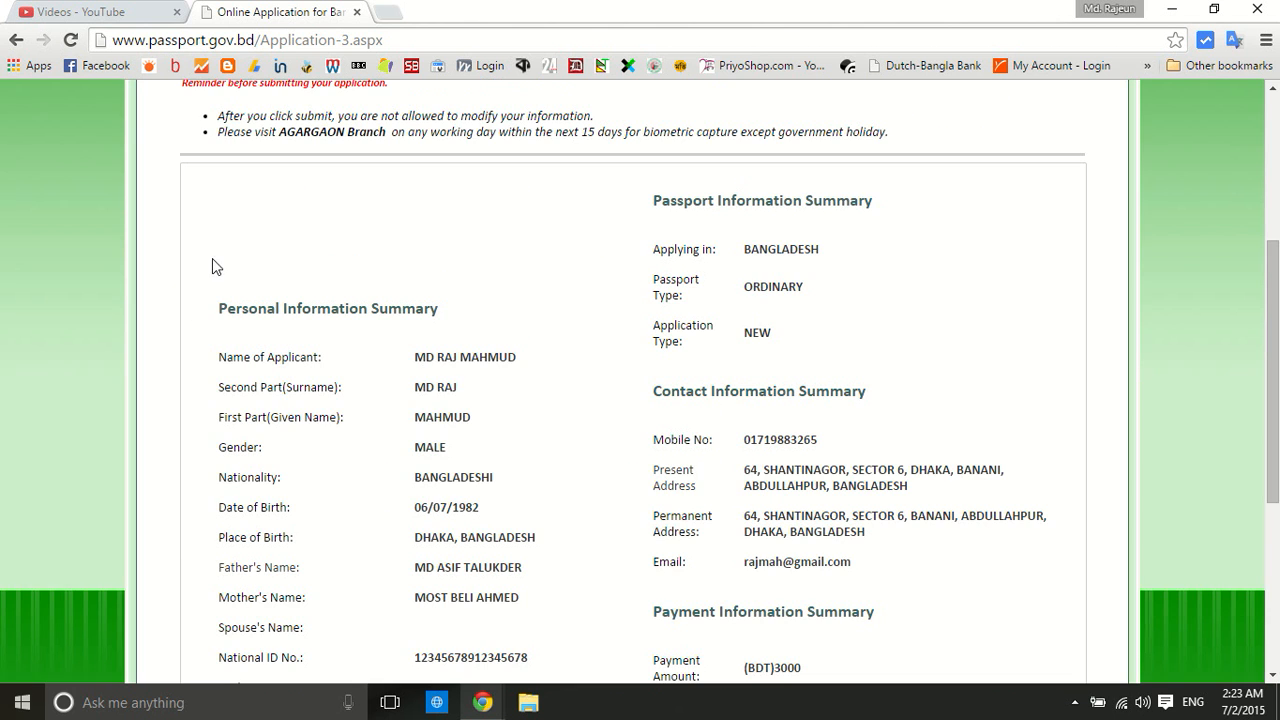
pyautogui.scroll(-1, 555, 260)
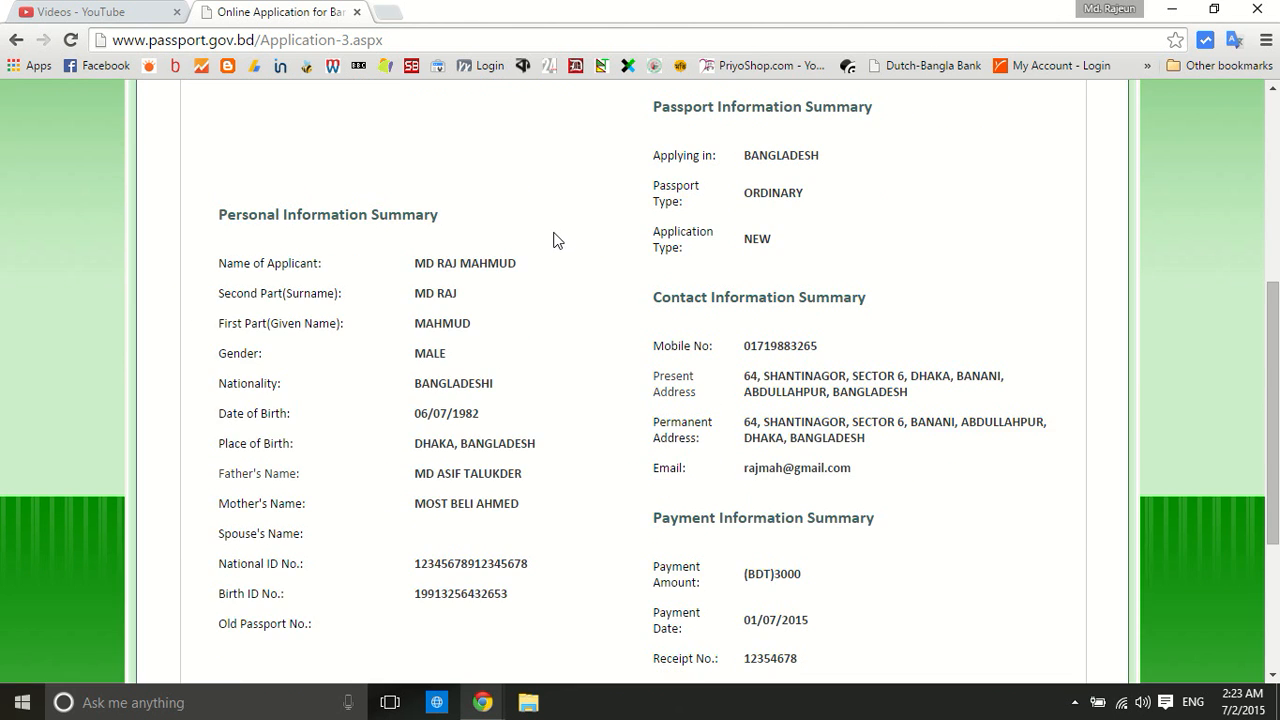
pyautogui.scroll(-3, 553, 240)
pyautogui.scroll(1, 616, 254)
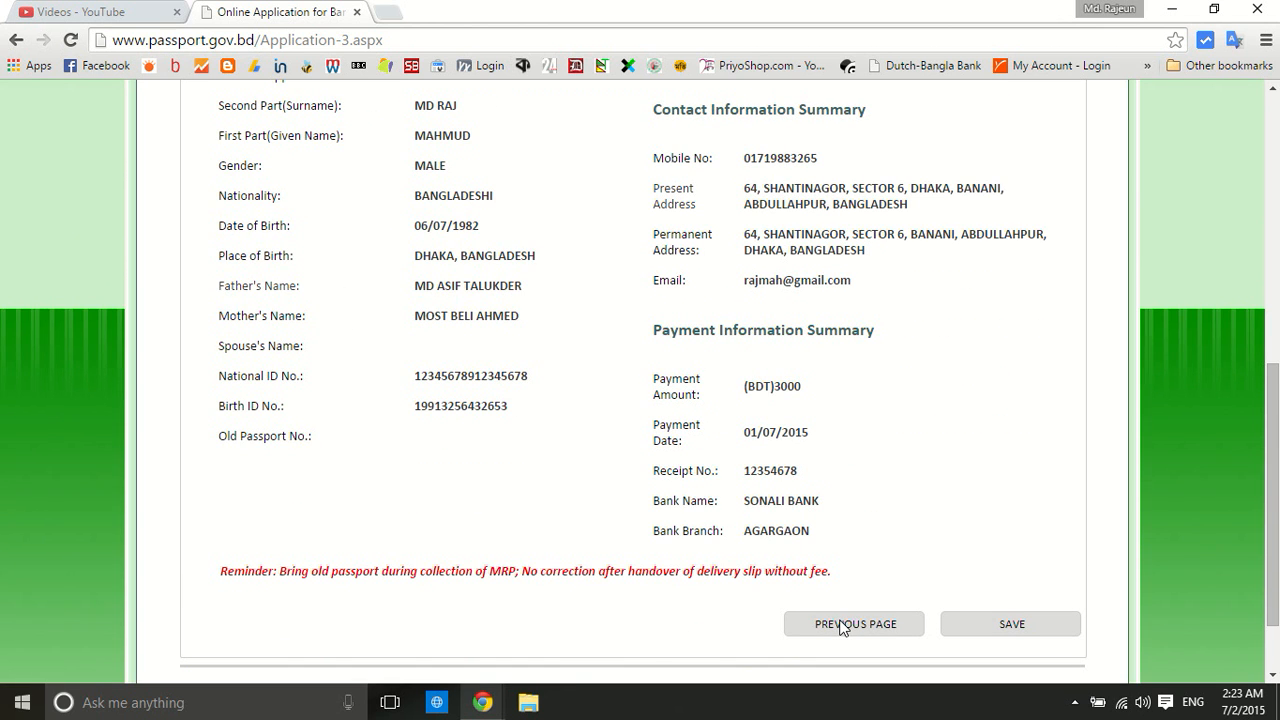
pyautogui.scroll(4, 614, 340)
pyautogui.scroll(-5, 617, 337)
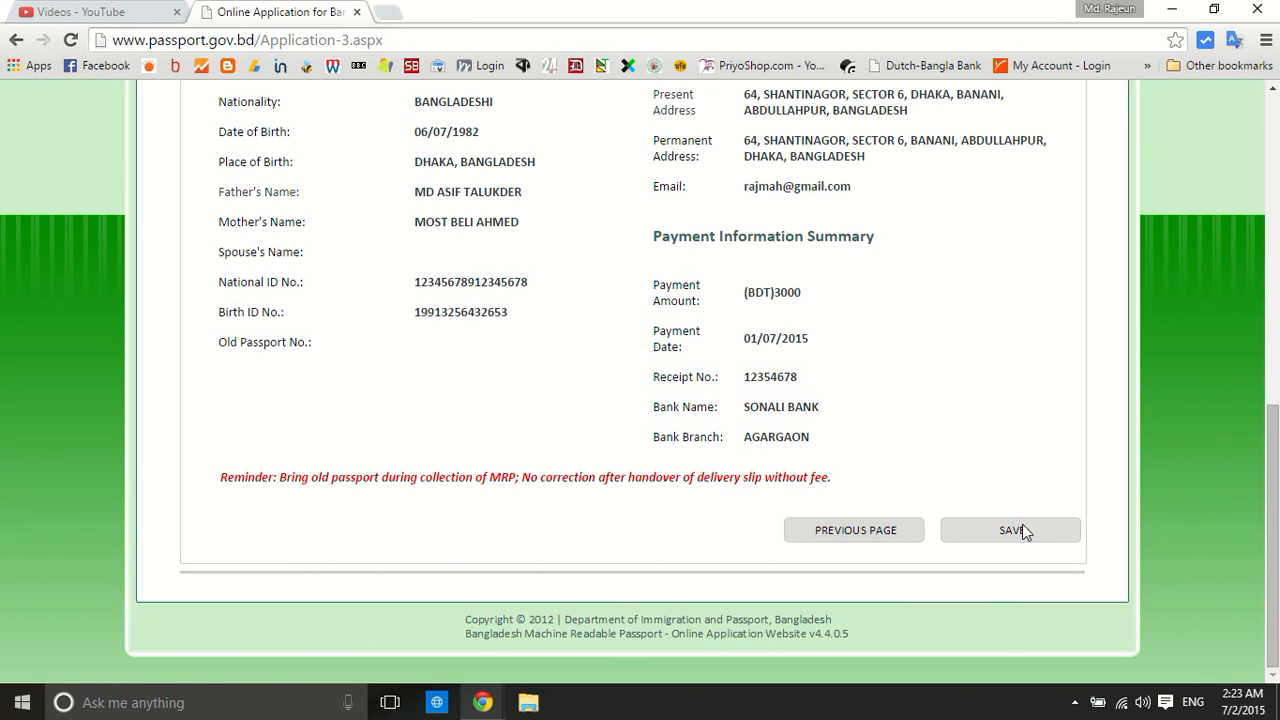
pyautogui.click(1020, 537)
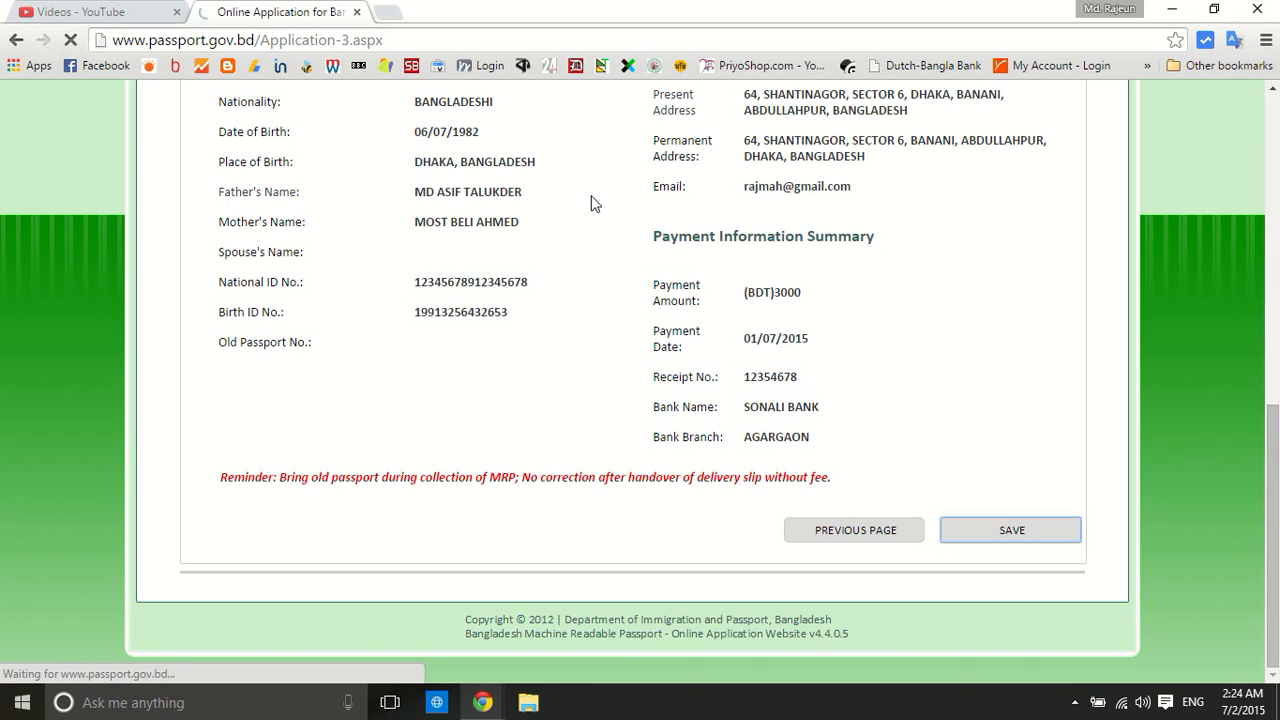
# Check the reloaded review page and submit the application
pyautogui.scroll(4, 591, 204)
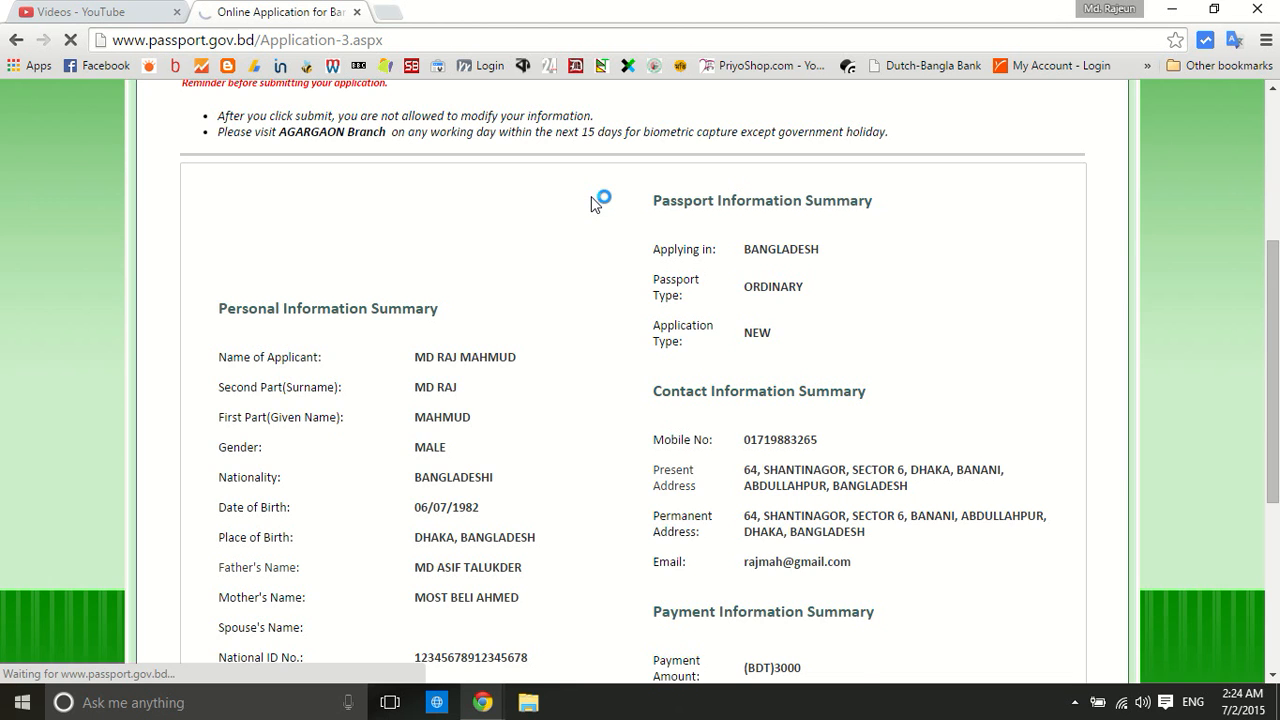
pyautogui.scroll(3, 591, 204)
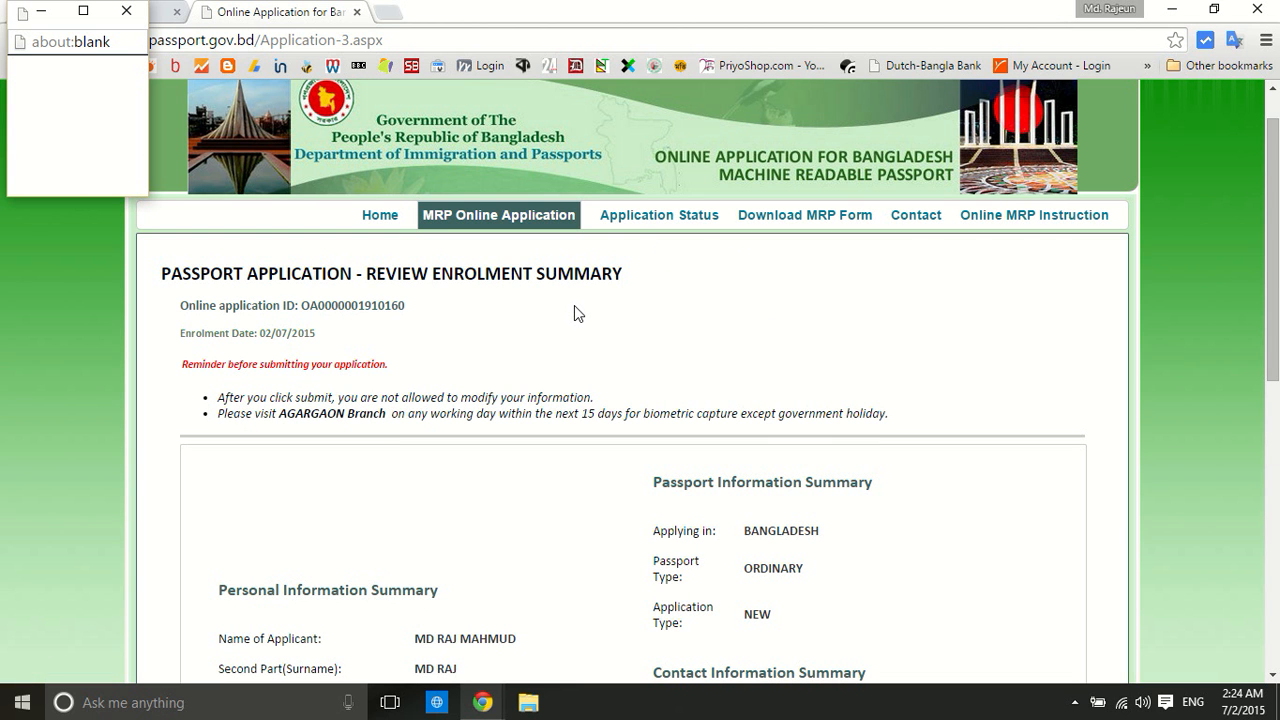
pyautogui.scroll(-6, 574, 311)
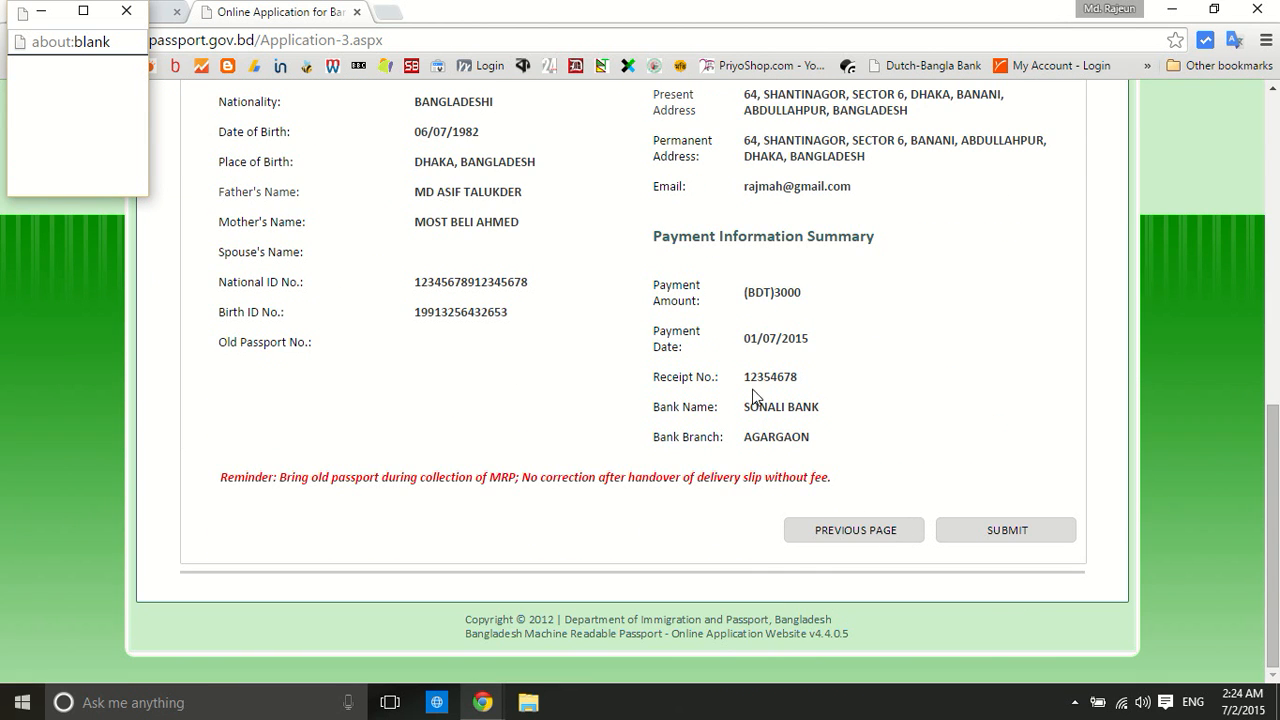
pyautogui.click(1011, 525)
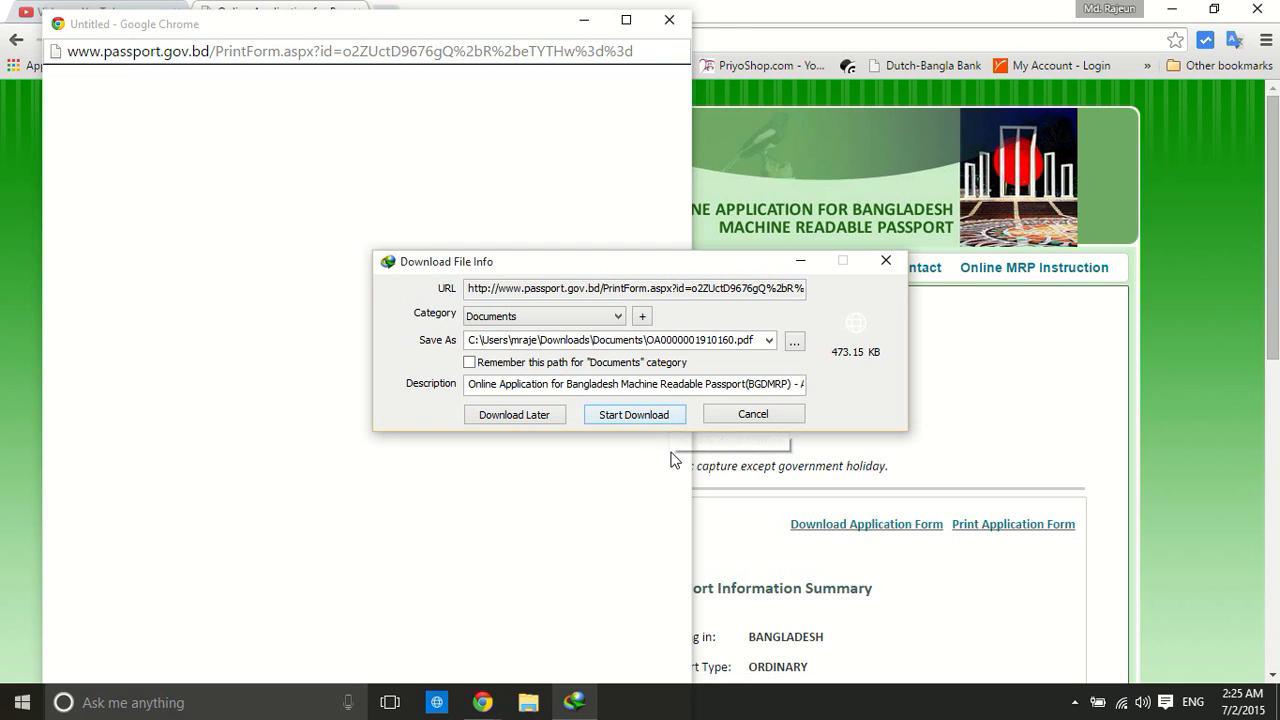
# Download the 473.15 KB application form PDF, close the blank print popup, and restore the download notice
pyautogui.click(635, 415)
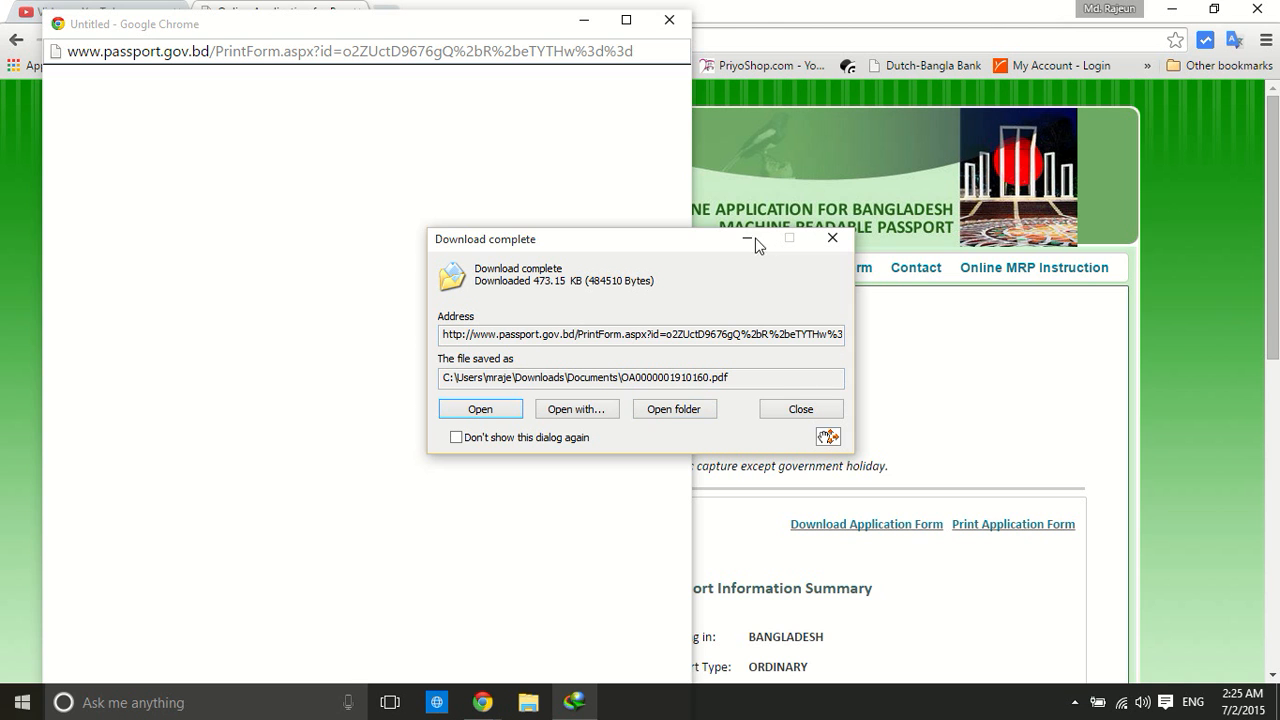
pyautogui.click(746, 238)
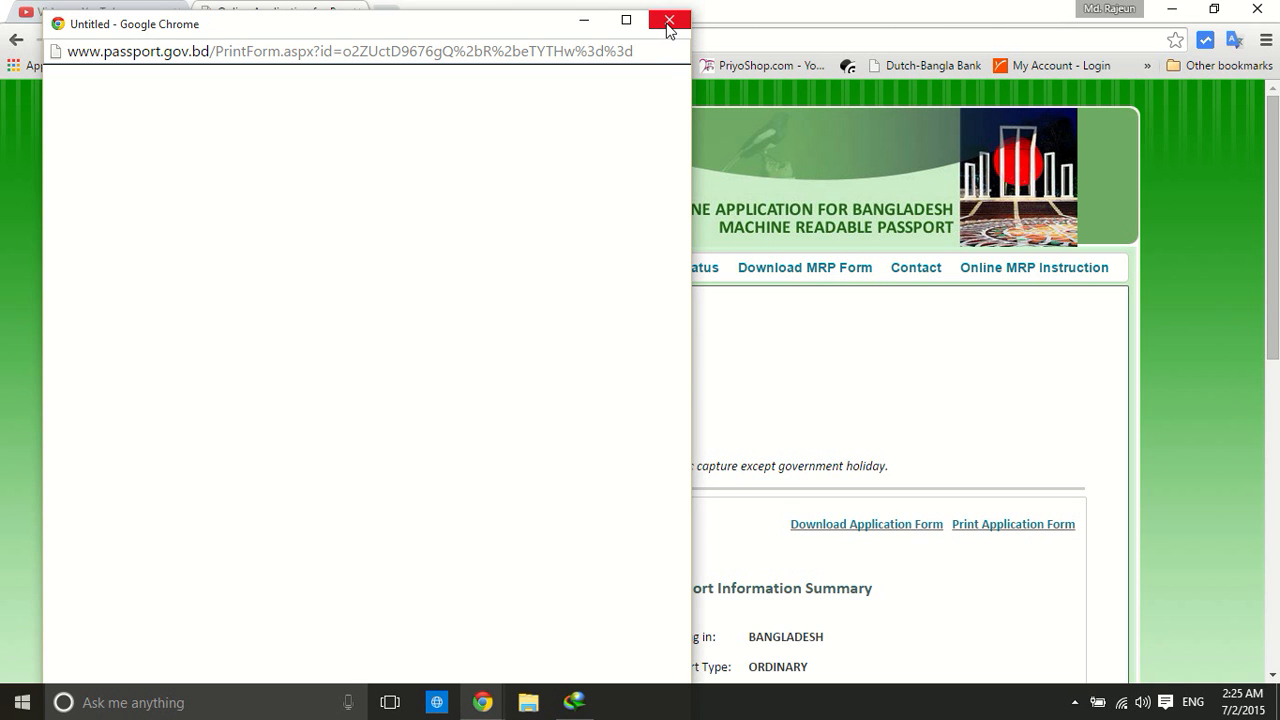
pyautogui.click(668, 22)
pyautogui.scroll(-7, 713, 342)
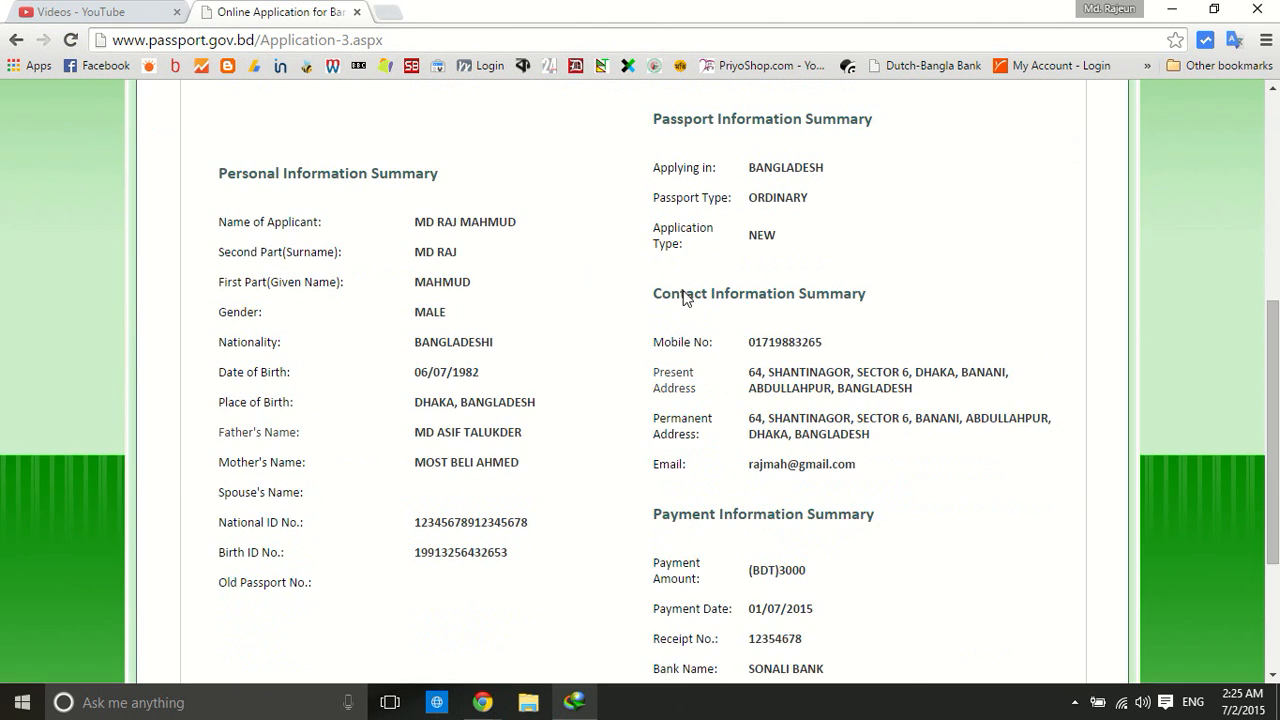
pyautogui.scroll(5, 680, 288)
pyautogui.scroll(-5, 680, 288)
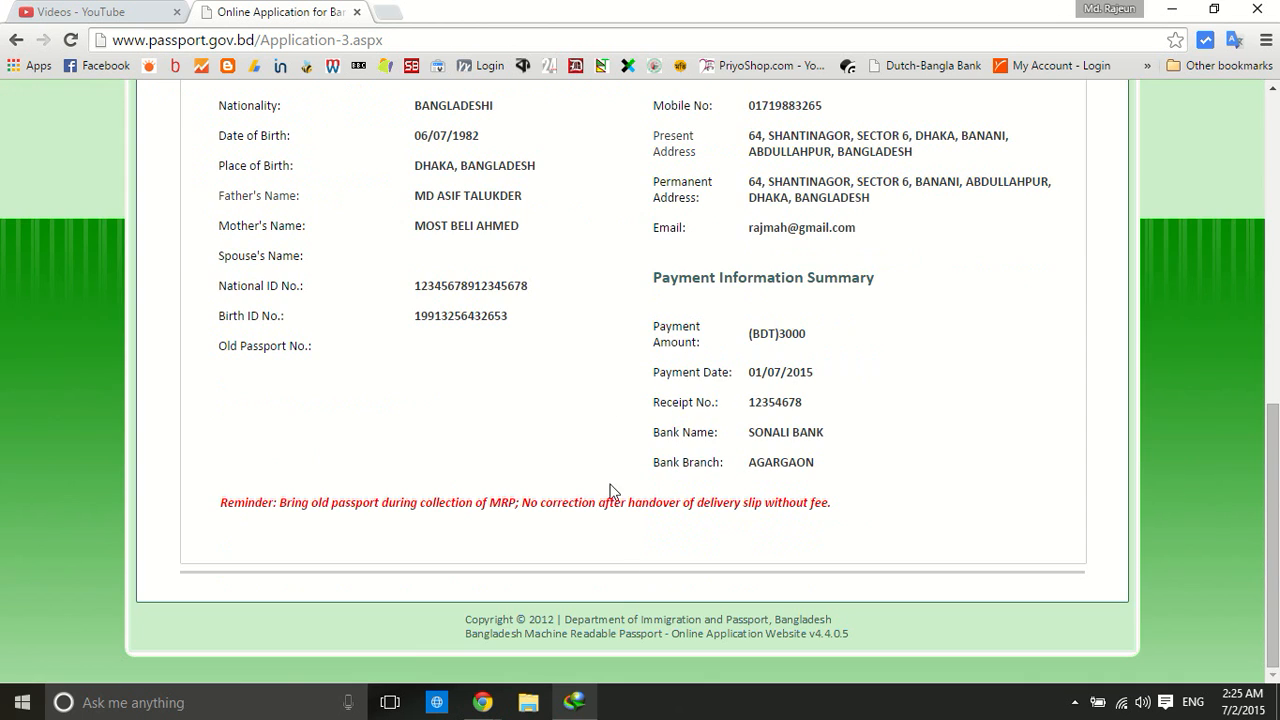
pyautogui.click(580, 703)
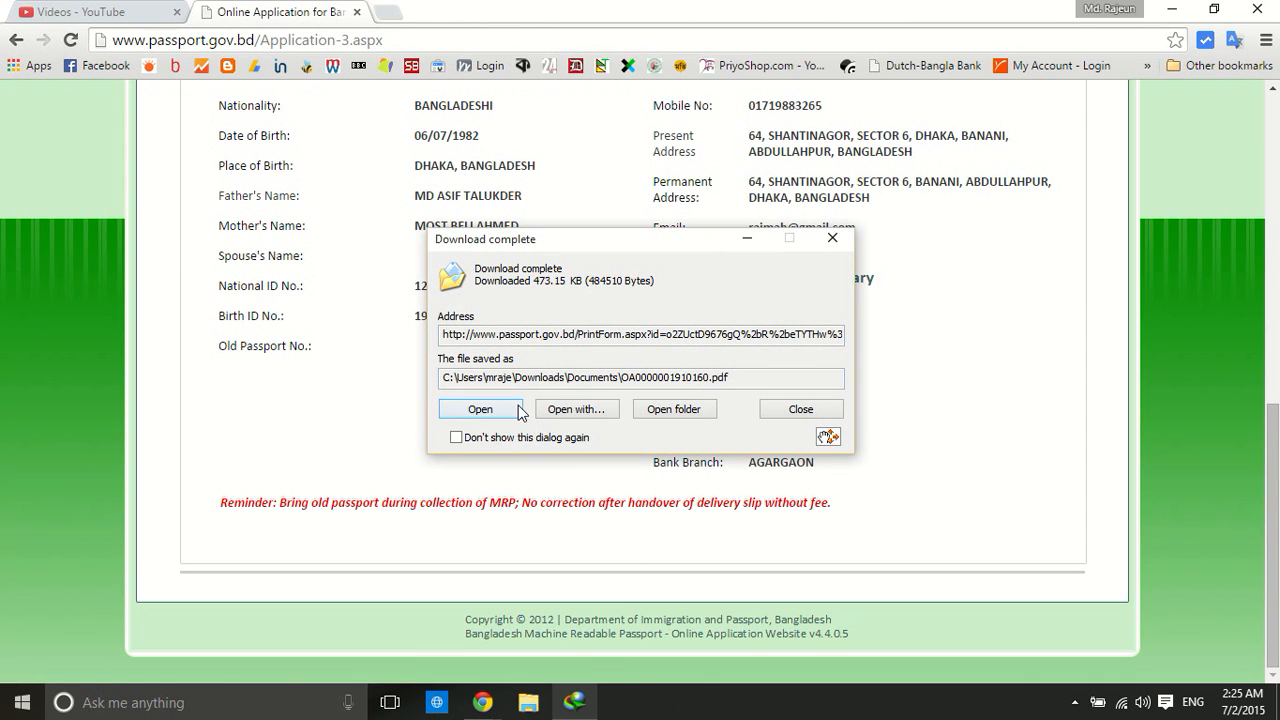
# Open the downloaded application PDF in Edge and look over its first pages
pyautogui.click(498, 410)
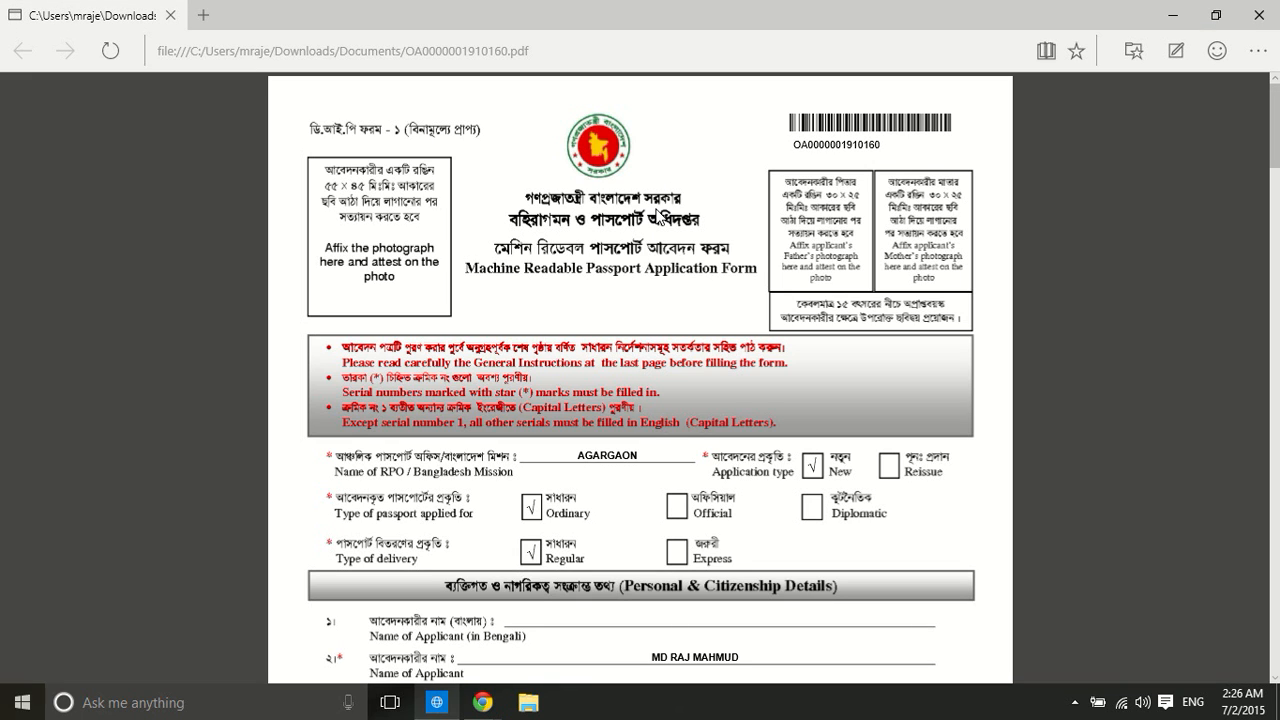
pyautogui.scroll(-3, 656, 209)
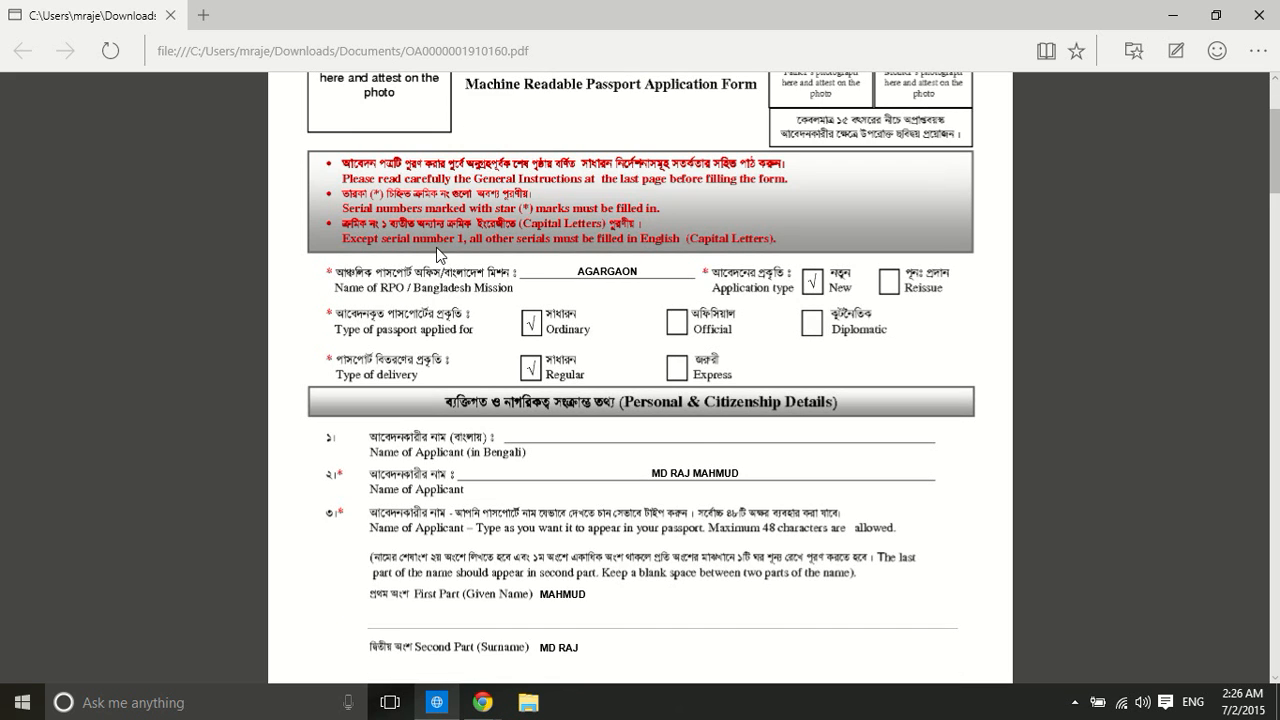
pyautogui.scroll(3, 527, 230)
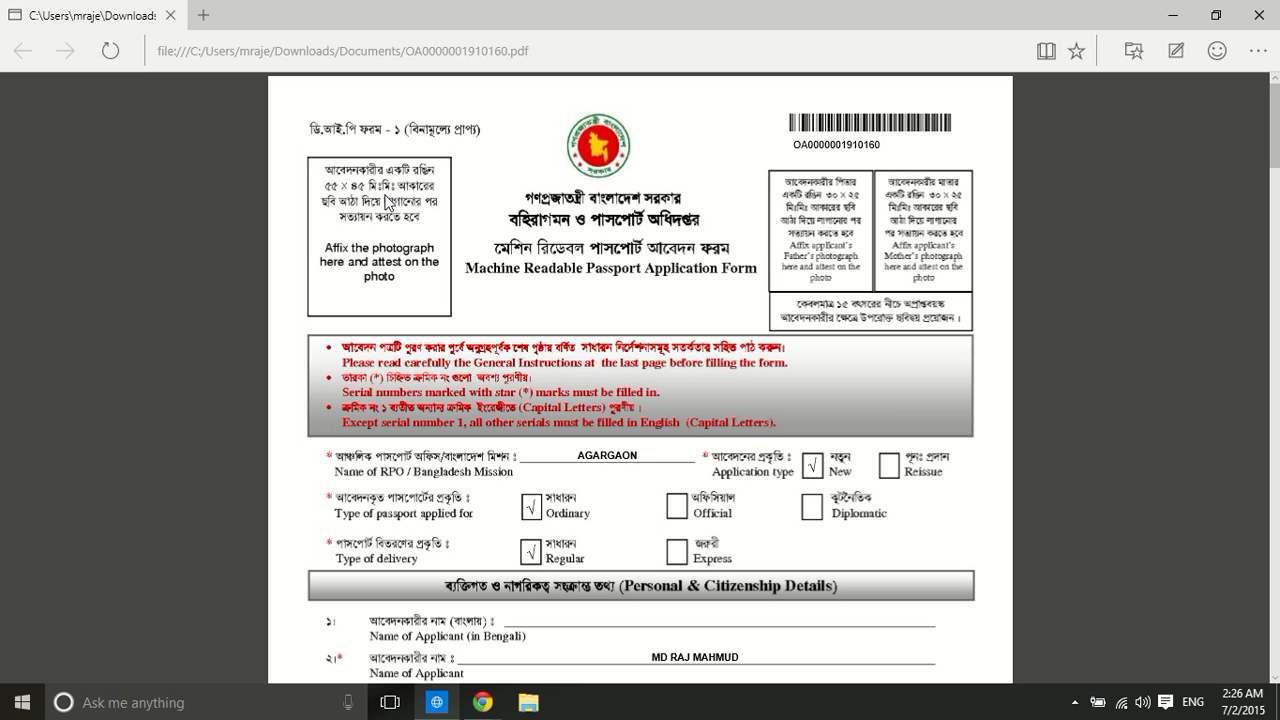
pyautogui.scroll(-5, 428, 190)
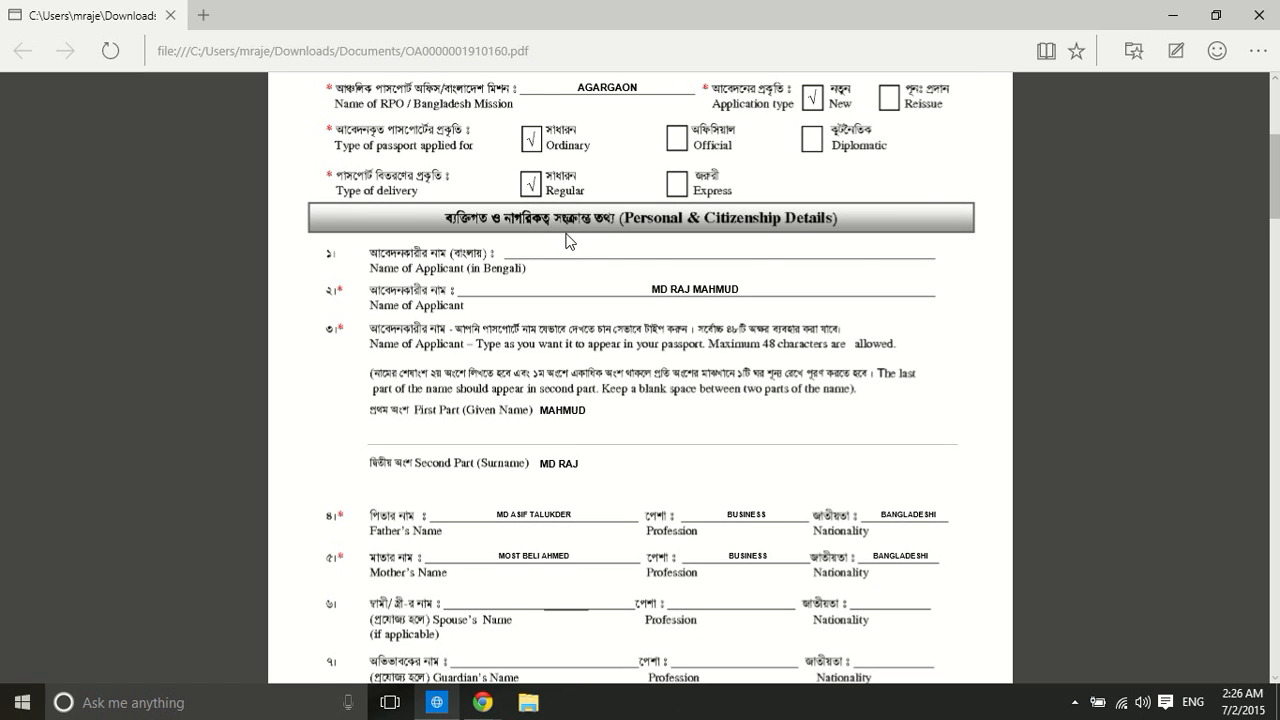
pyautogui.scroll(-4, 567, 240)
pyautogui.scroll(-10, 587, 230)
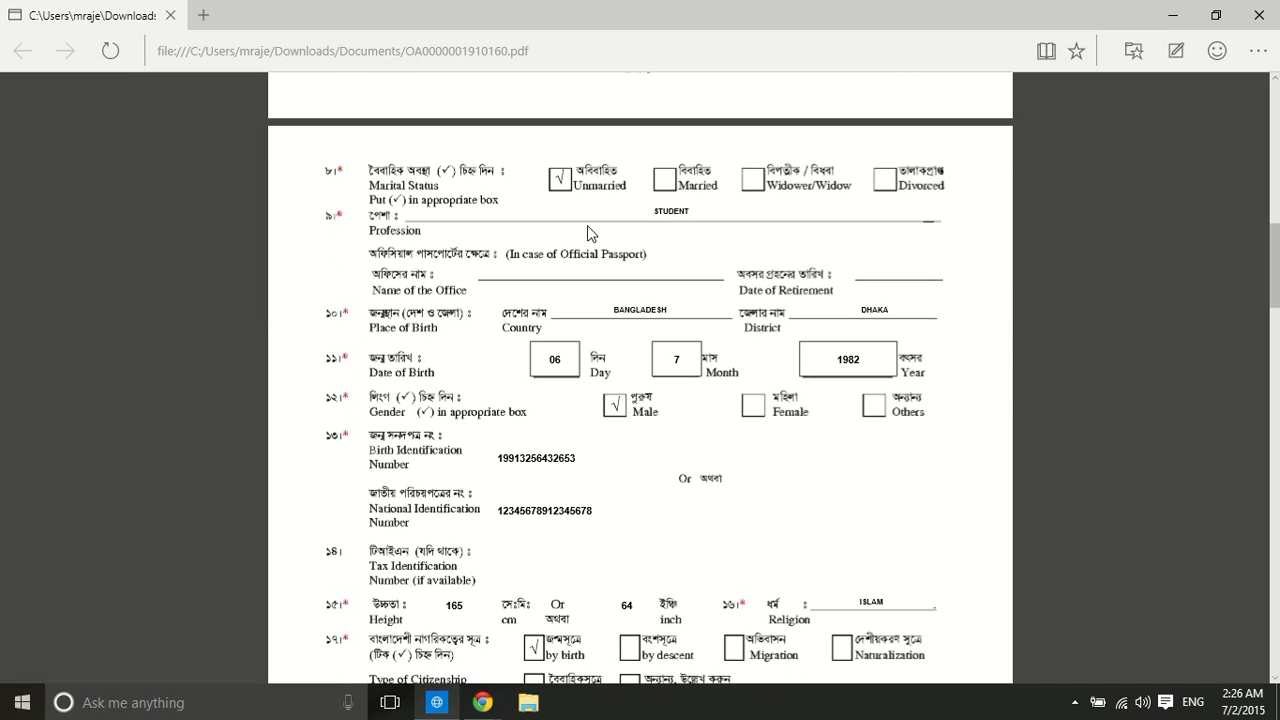
pyautogui.scroll(-6, 589, 232)
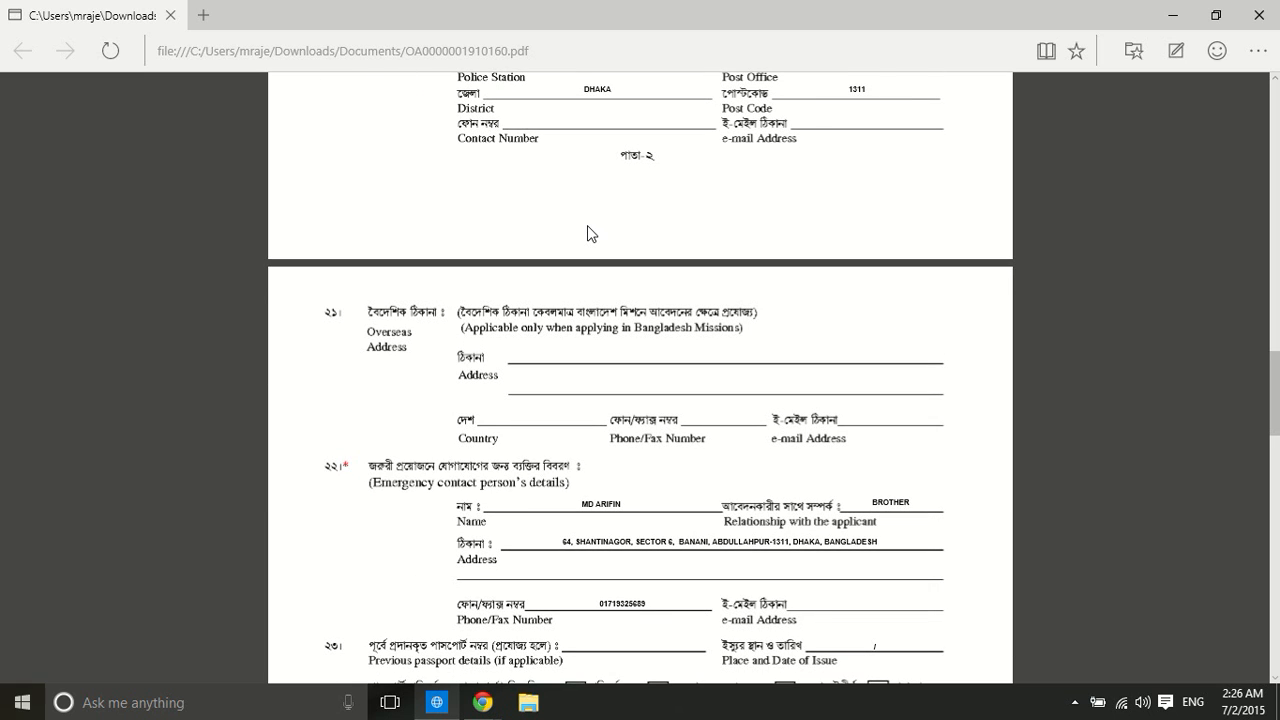
pyautogui.scroll(-1, 587, 225)
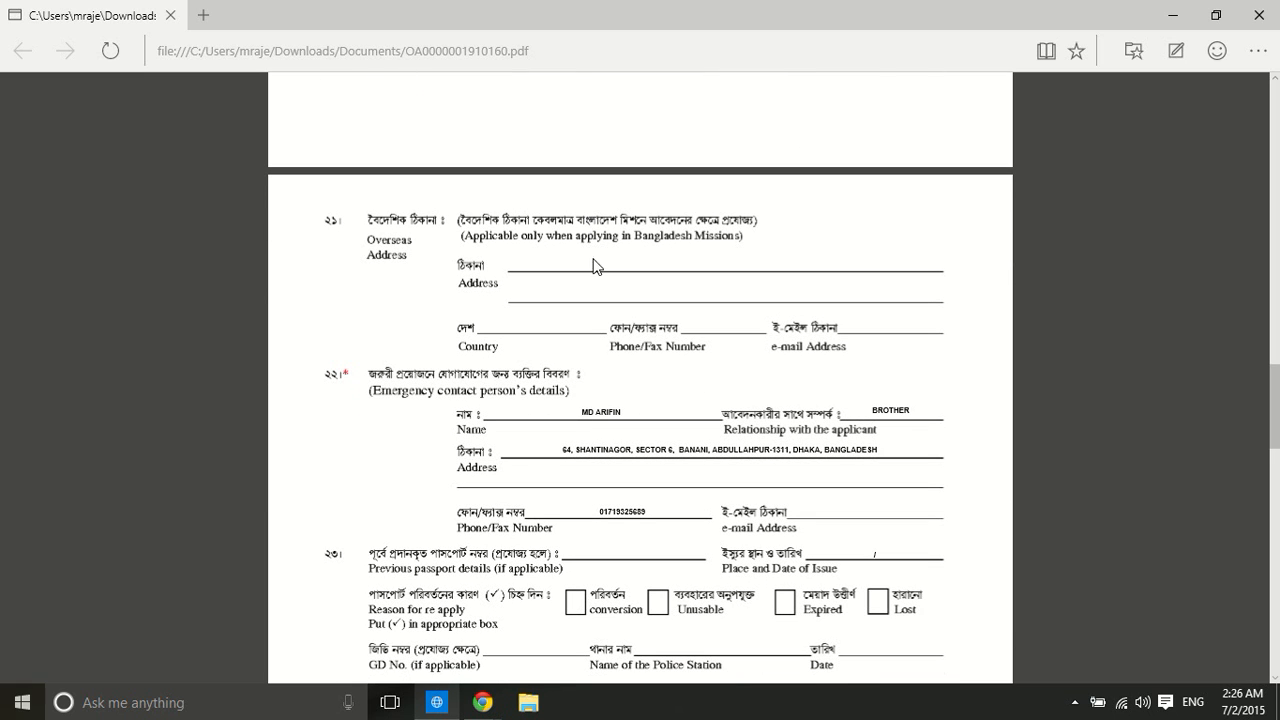
pyautogui.scroll(3, 572, 265)
pyautogui.scroll(5, 616, 279)
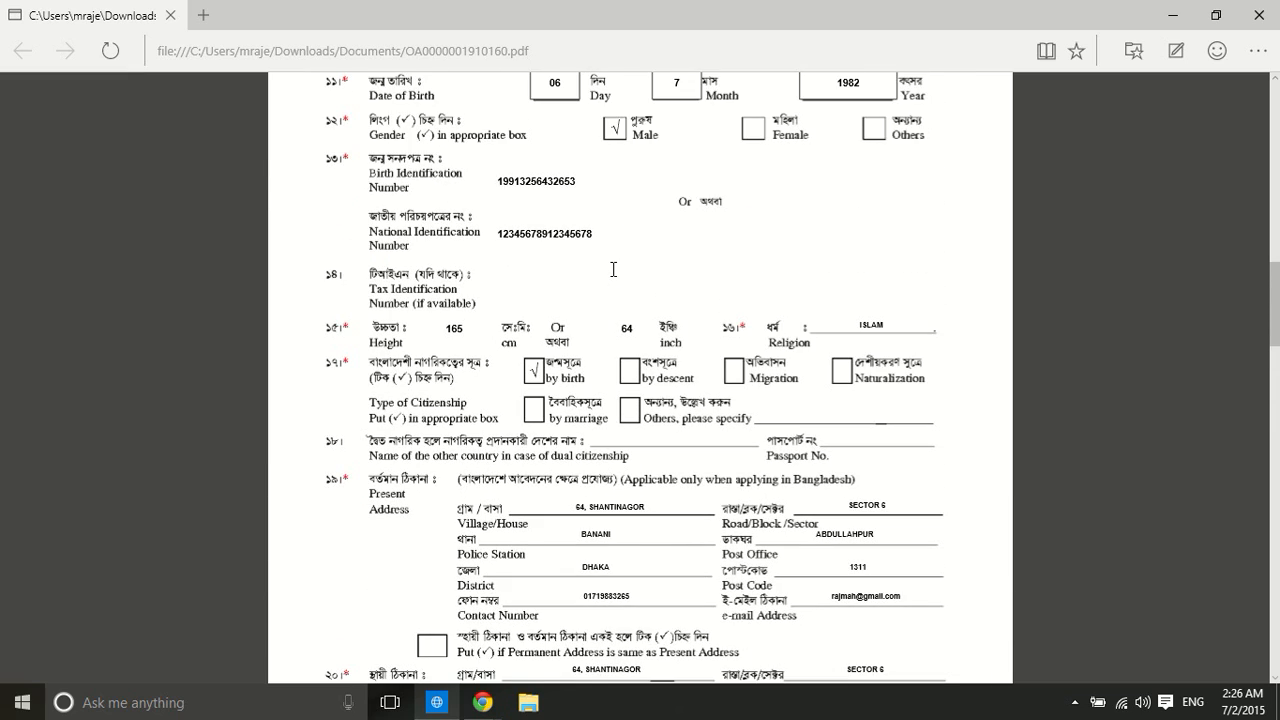
pyautogui.scroll(4, 613, 269)
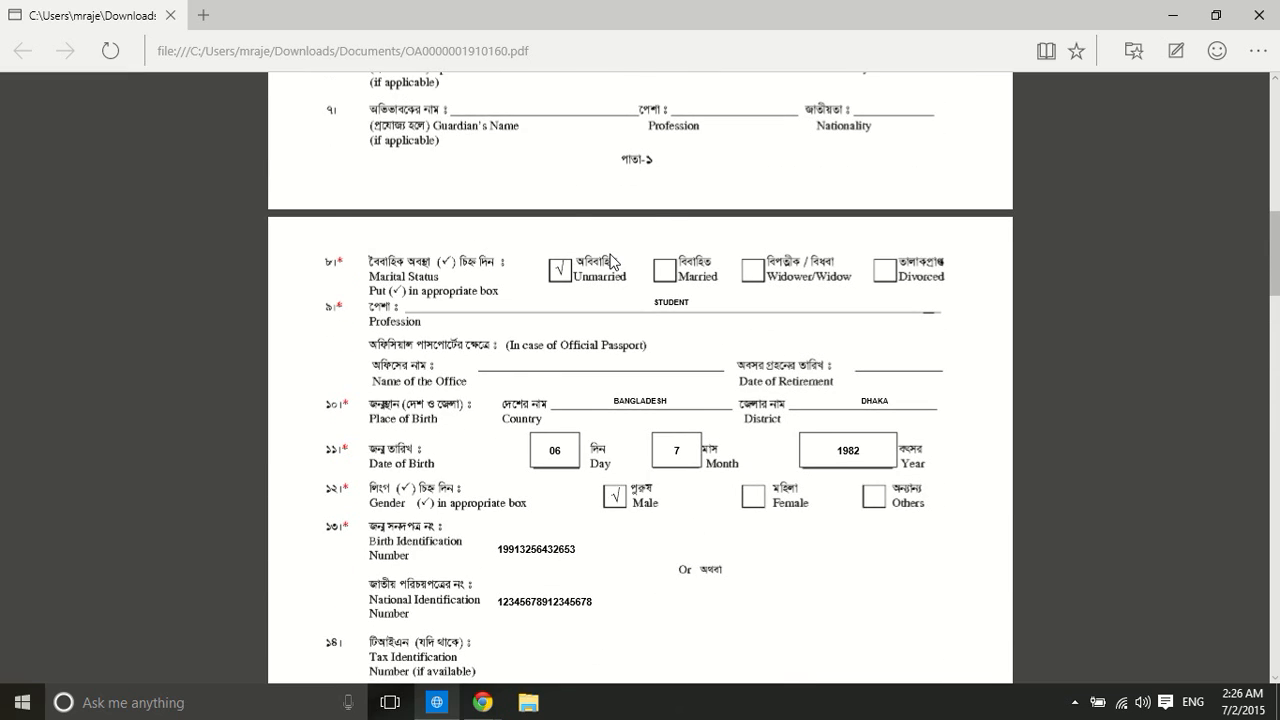
pyautogui.scroll(-15, 612, 262)
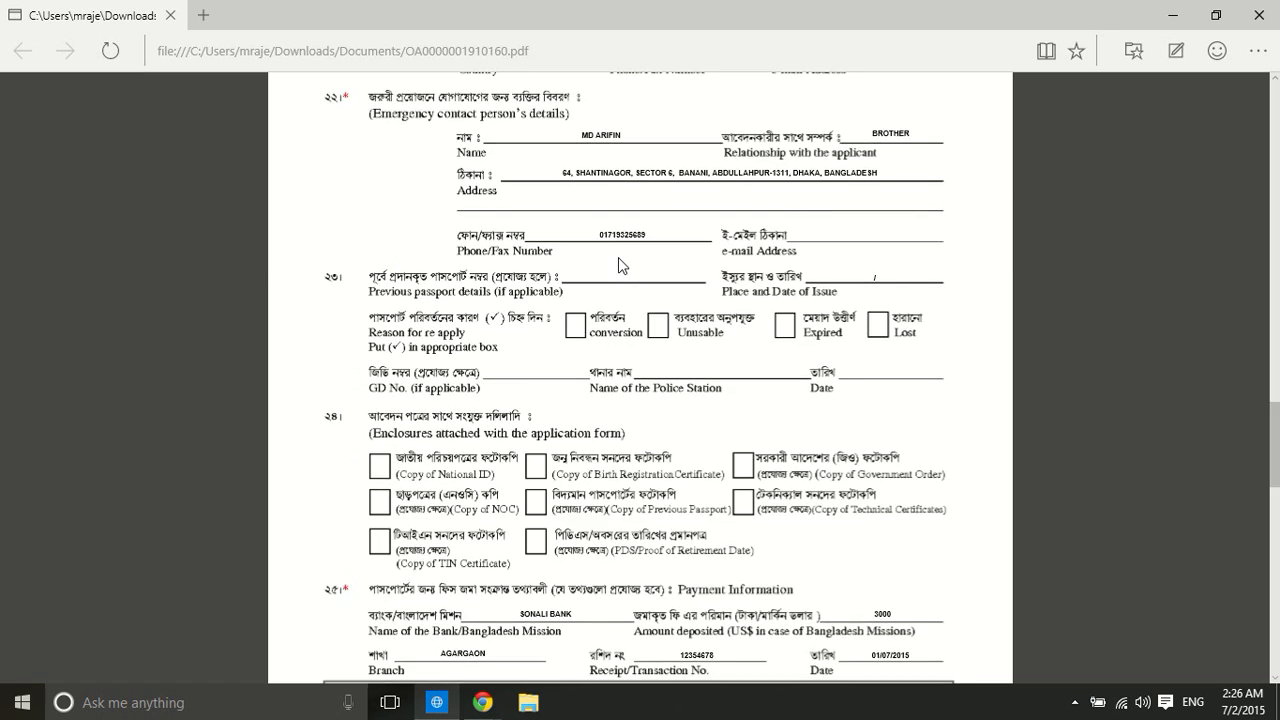
pyautogui.scroll(-4, 618, 258)
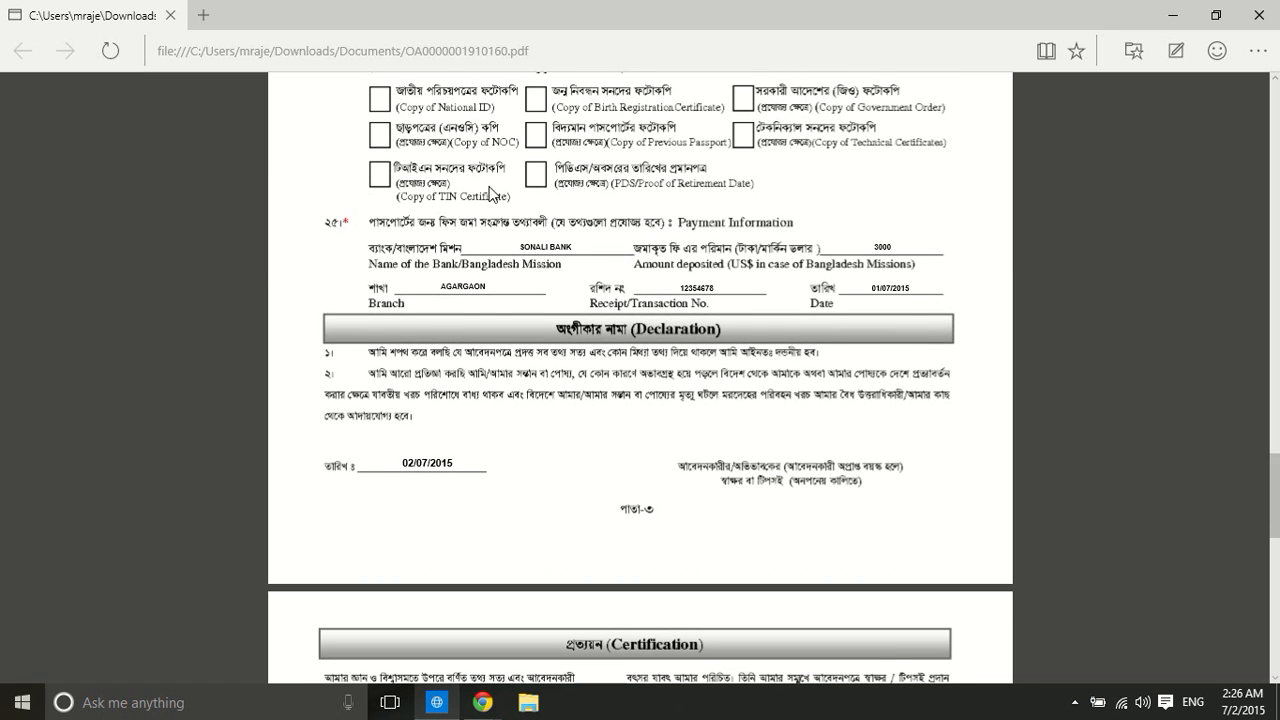
pyautogui.scroll(1, 492, 190)
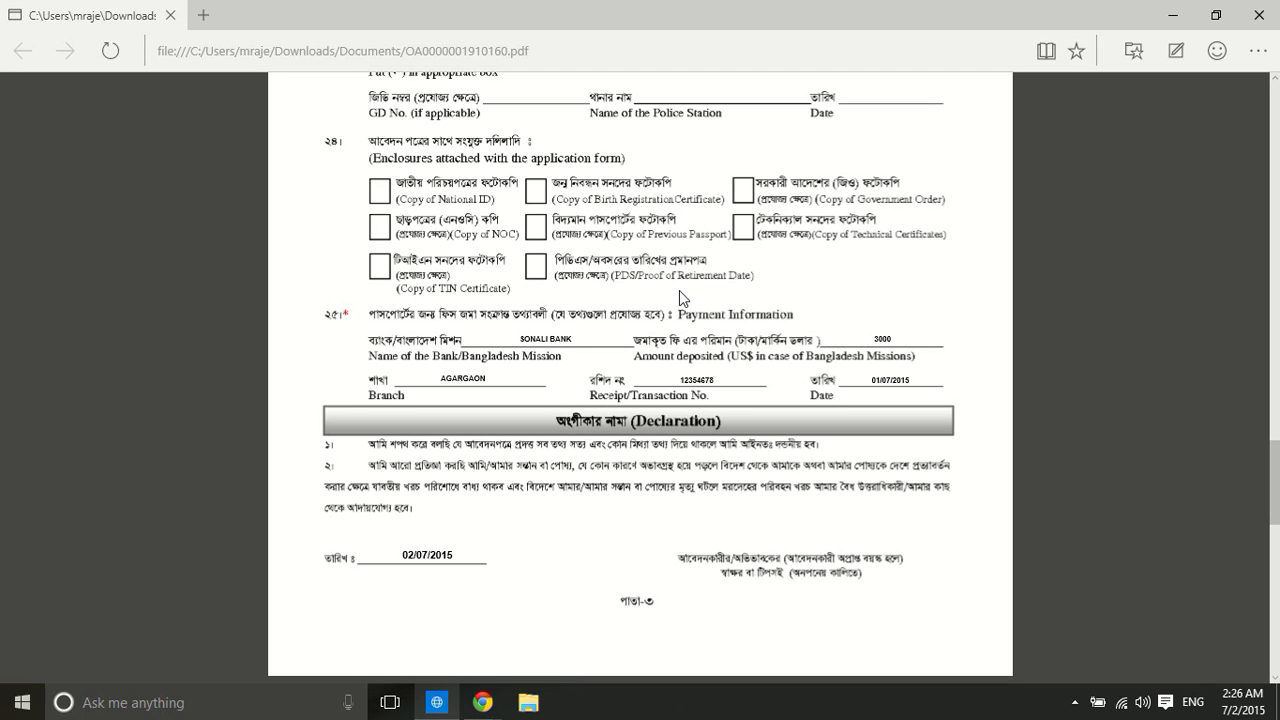
# Scroll through the remaining filled-in pages of the application form
pyautogui.scroll(-1, 567, 233)
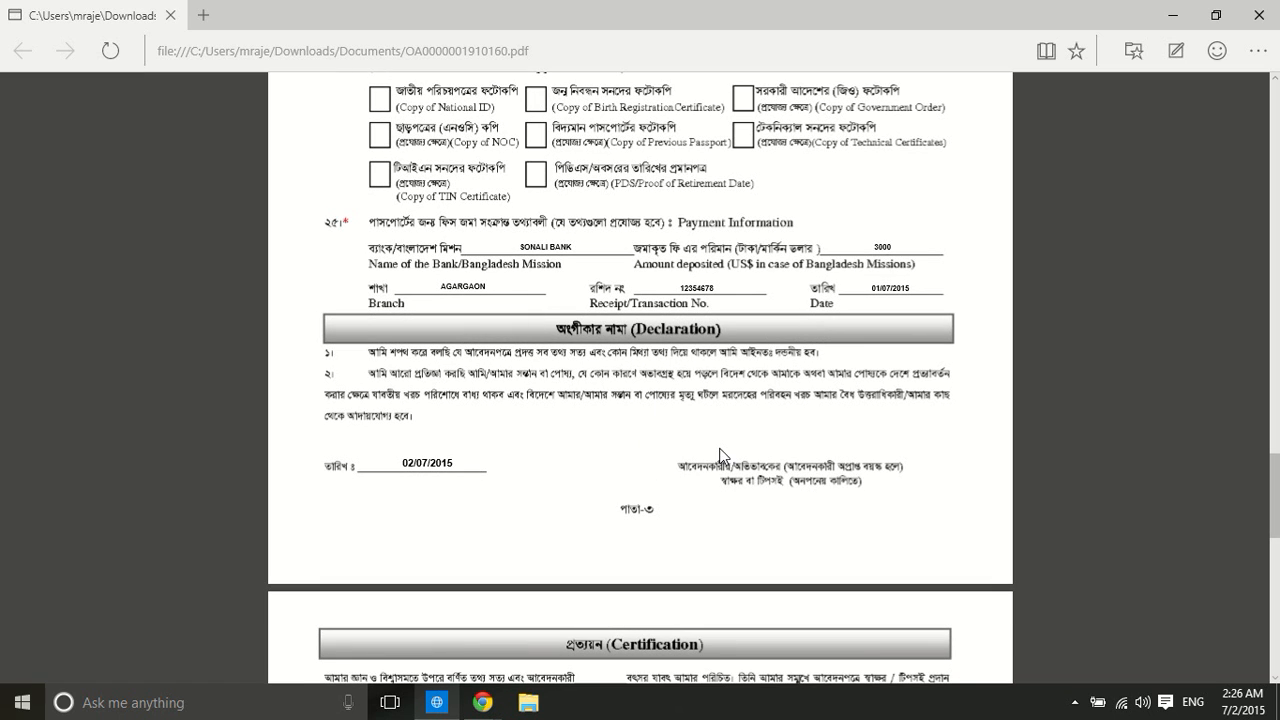
pyautogui.scroll(-3, 737, 391)
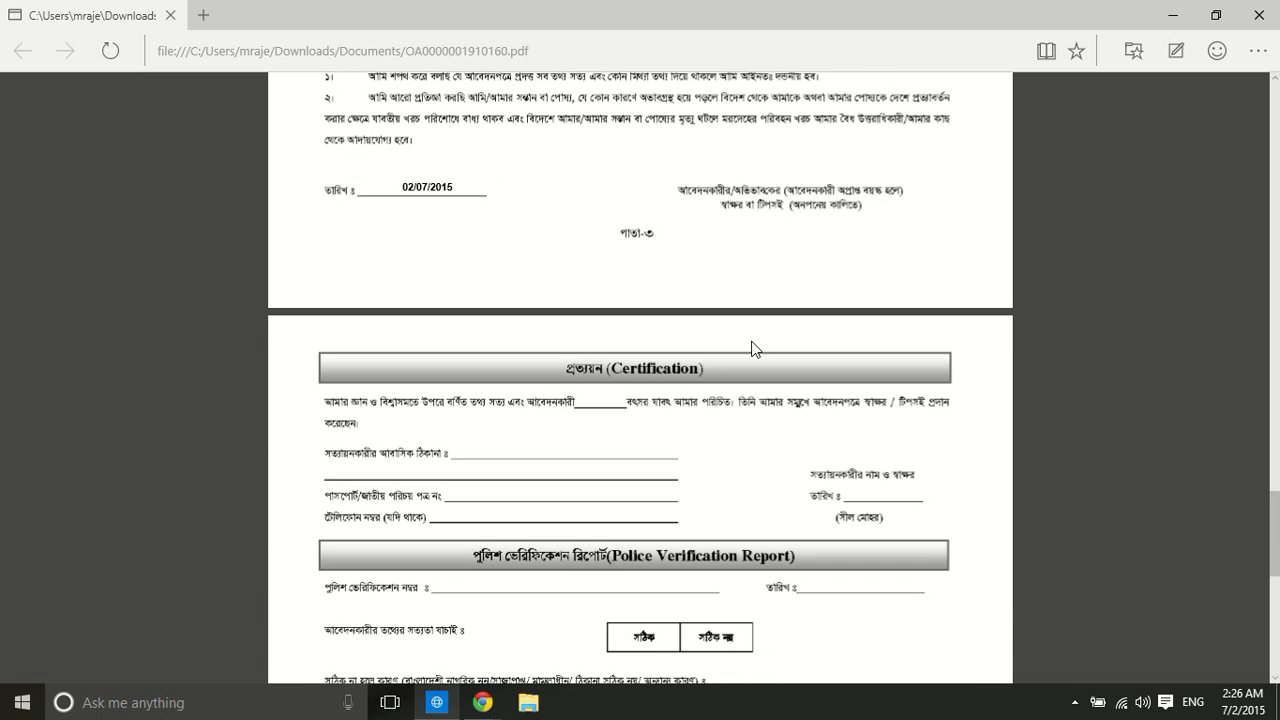
pyautogui.scroll(-2, 752, 347)
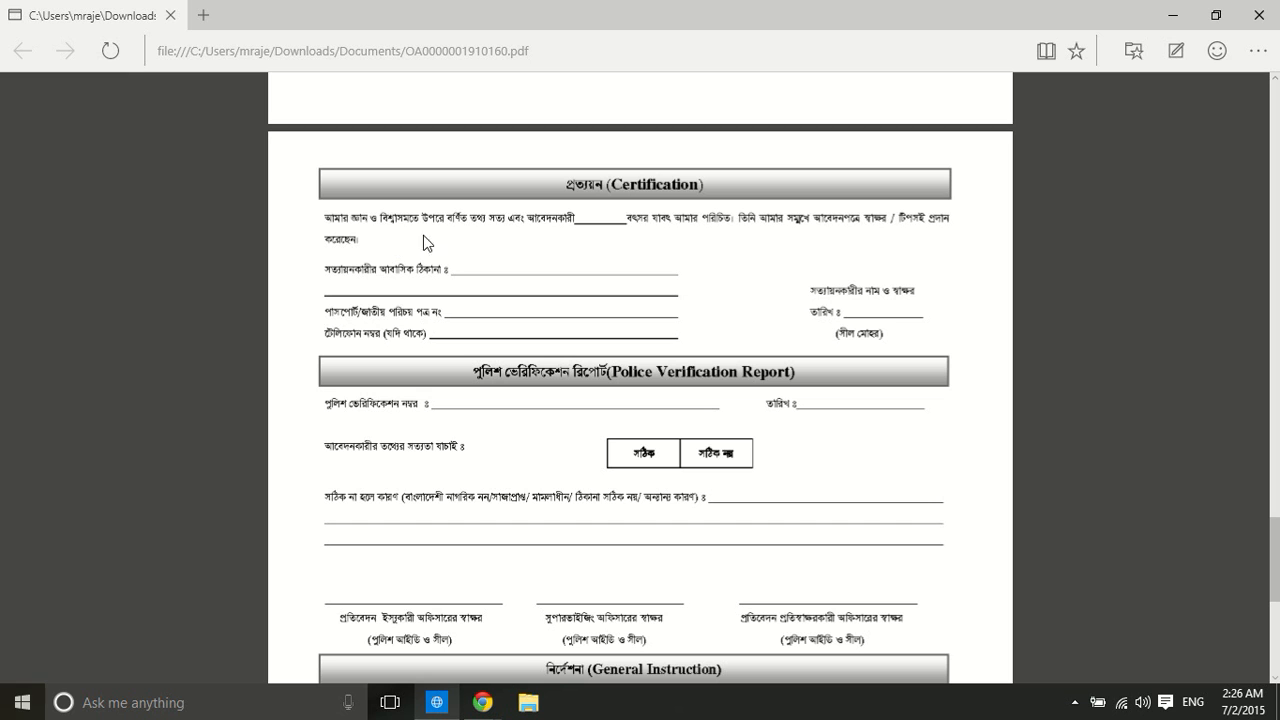
pyautogui.scroll(-2, 777, 236)
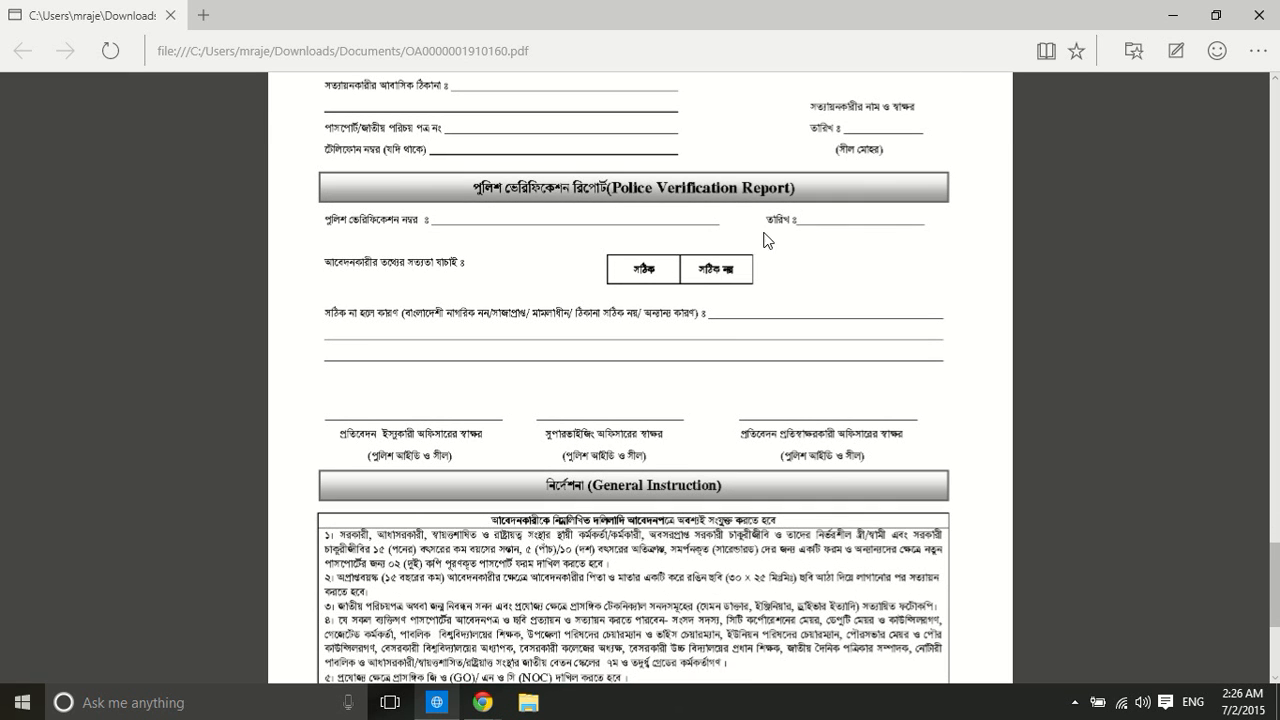
pyautogui.scroll(-3, 749, 242)
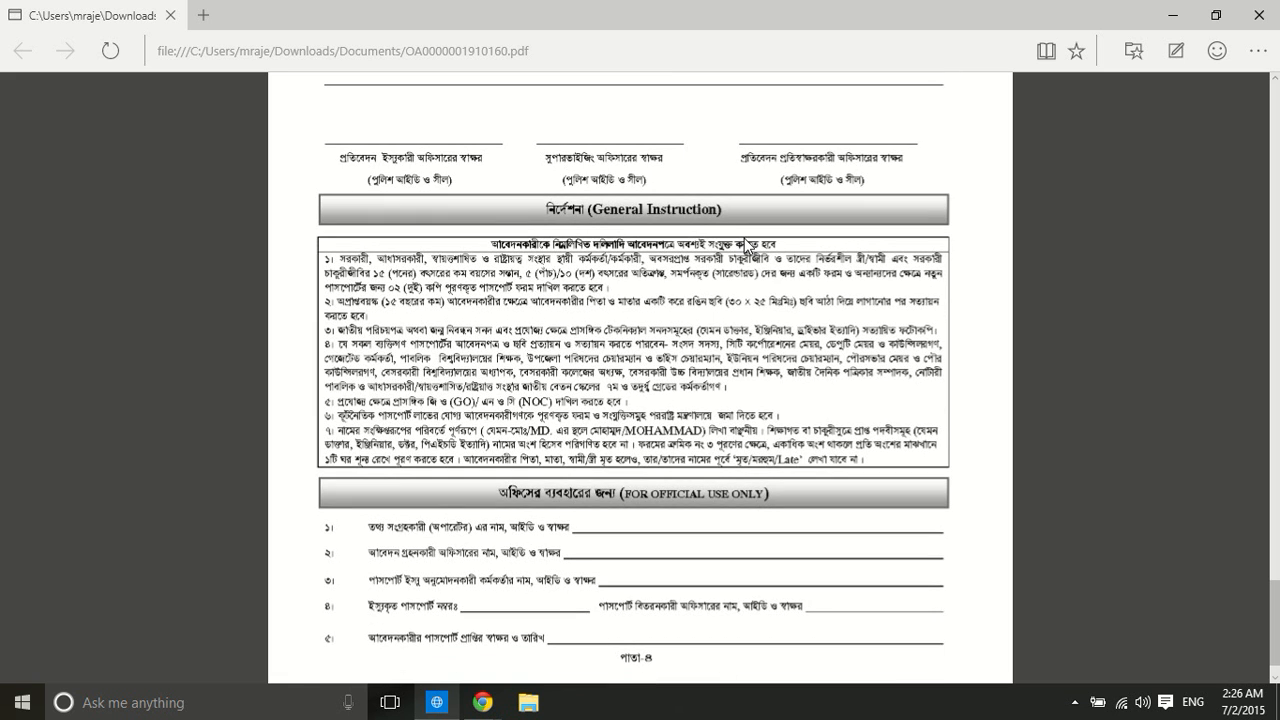
pyautogui.scroll(-1, 726, 246)
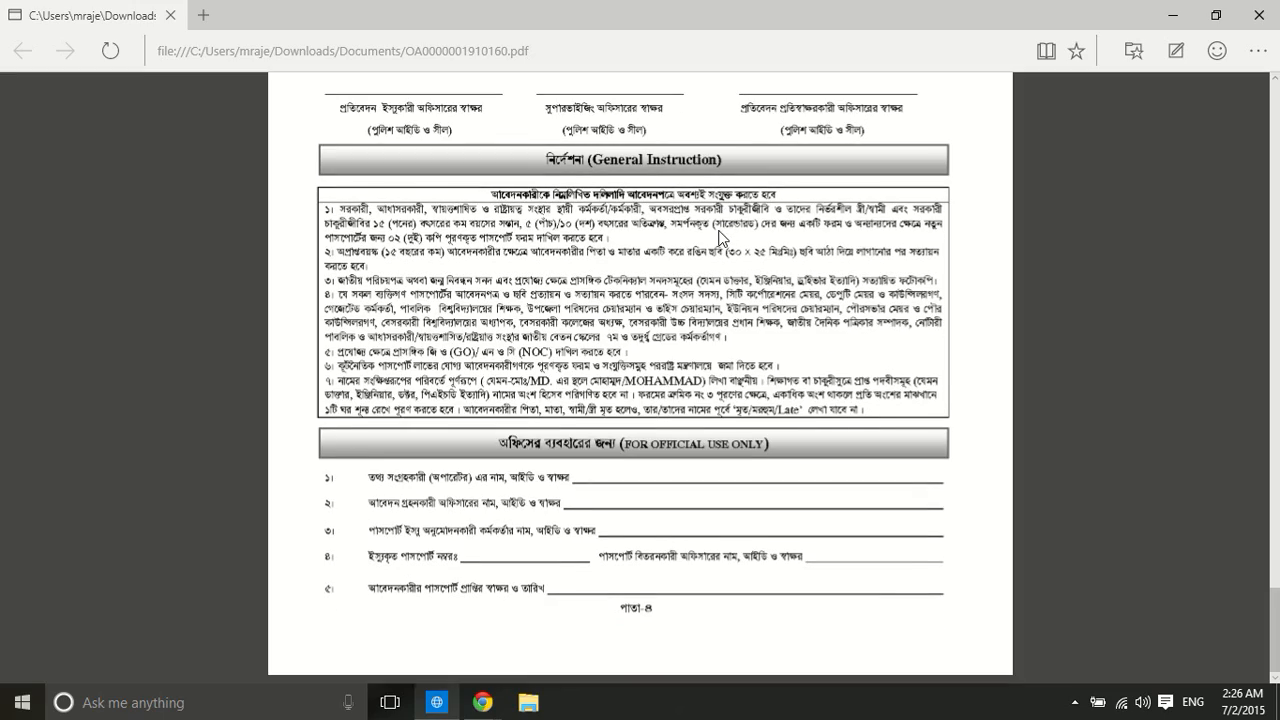
pyautogui.scroll(10, 740, 312)
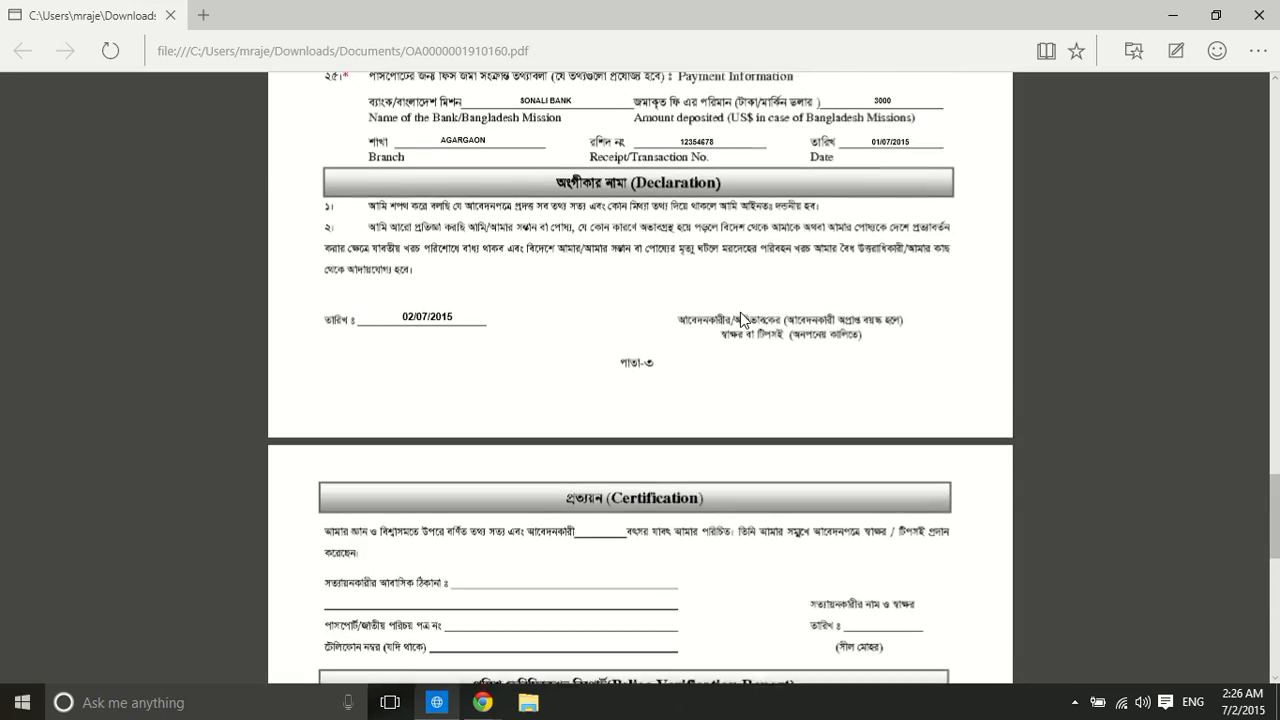
pyautogui.scroll(20, 740, 312)
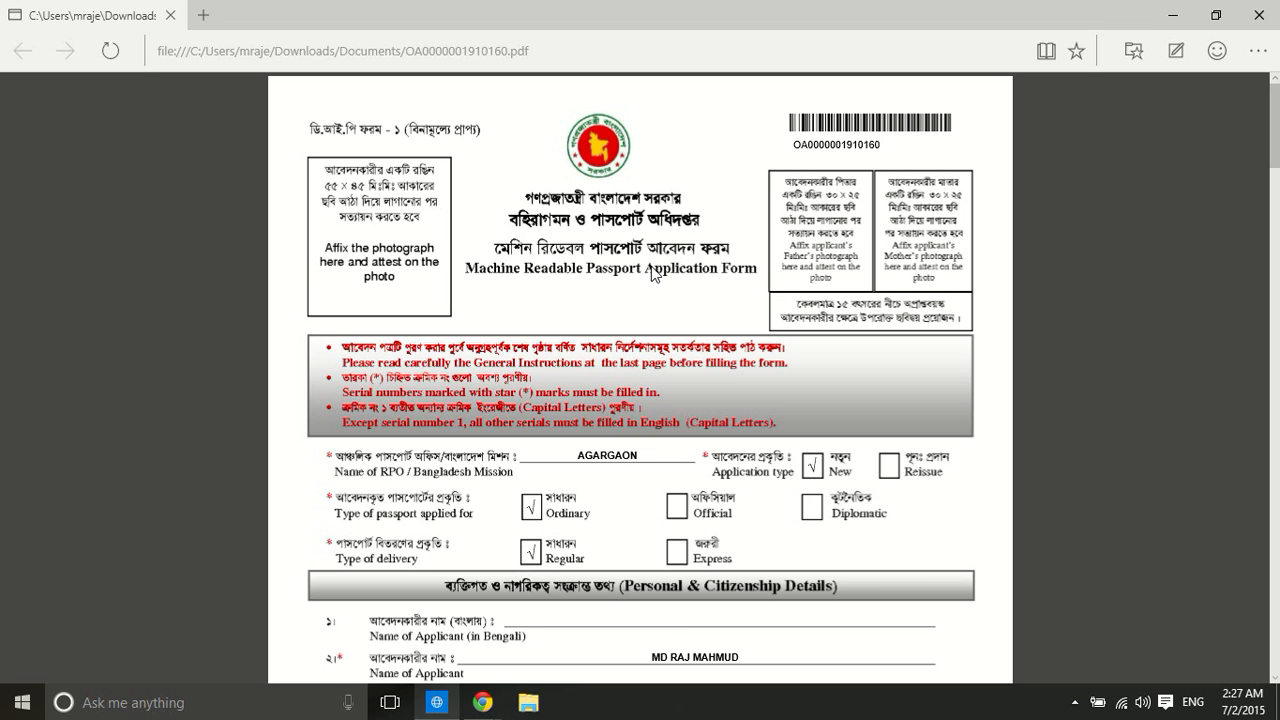
pyautogui.scroll(-4, 652, 273)
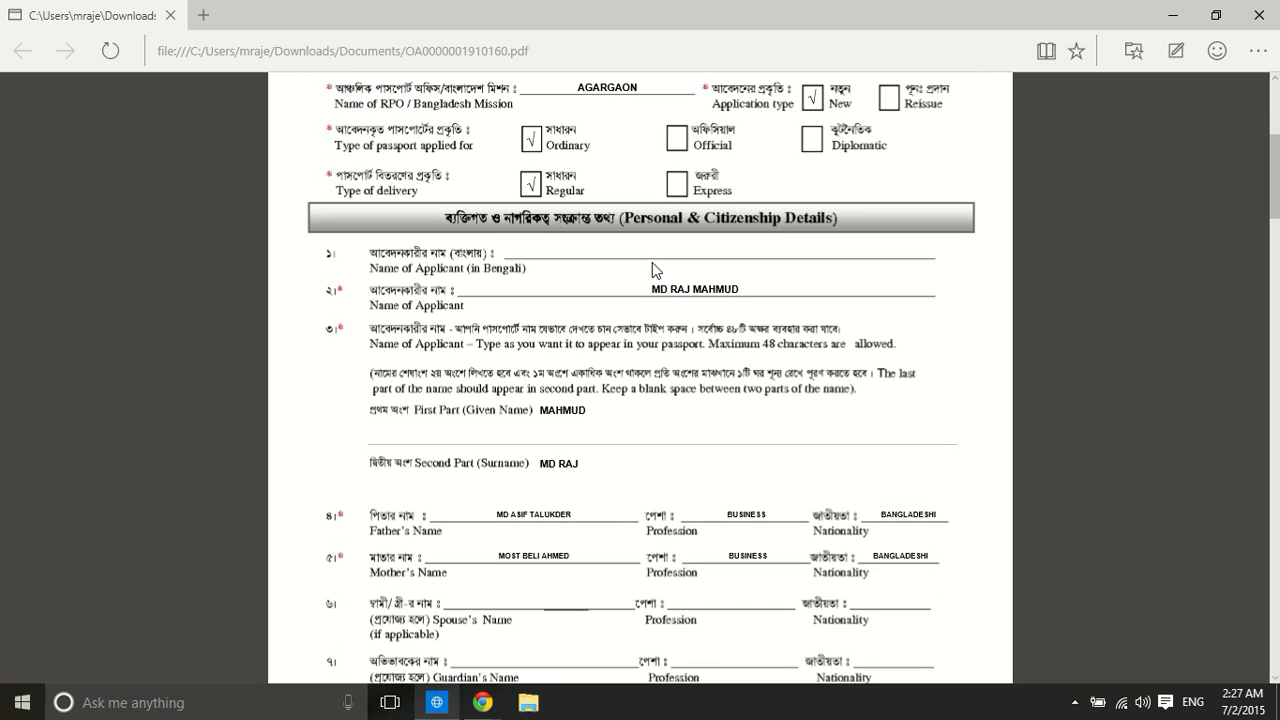
pyautogui.scroll(-3, 652, 262)
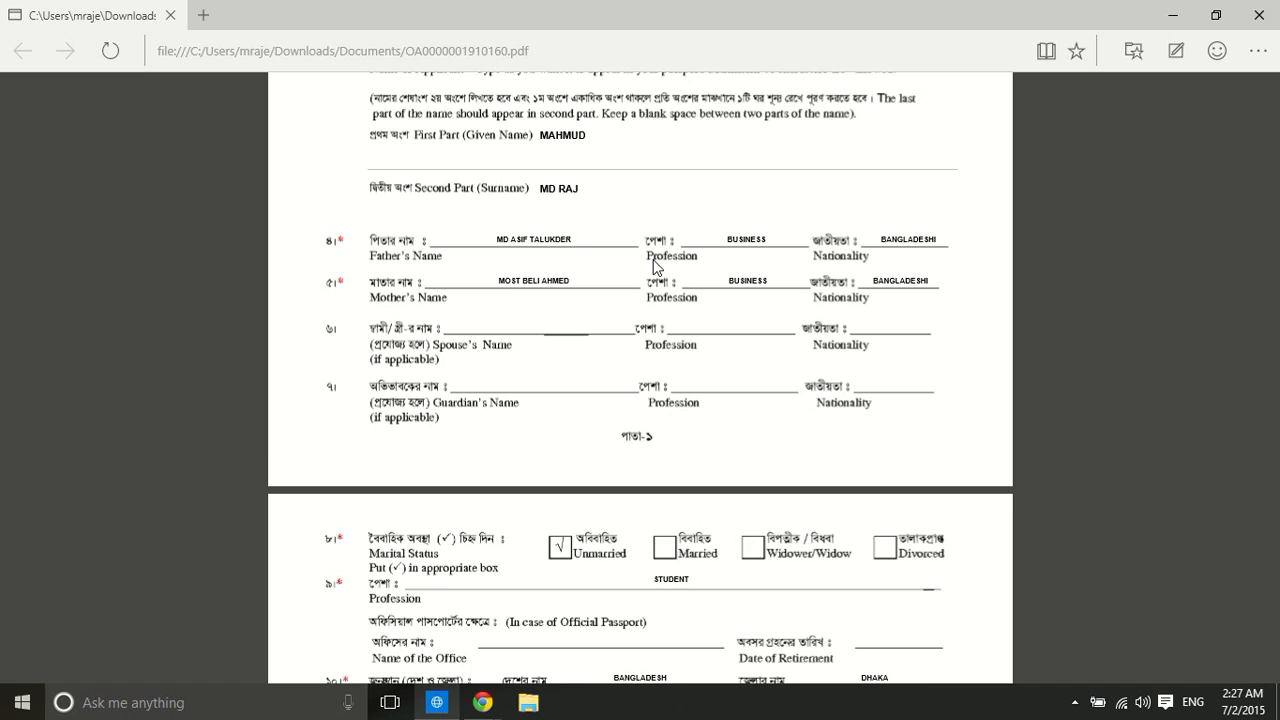
pyautogui.scroll(-2, 652, 266)
pyautogui.scroll(-3, 652, 266)
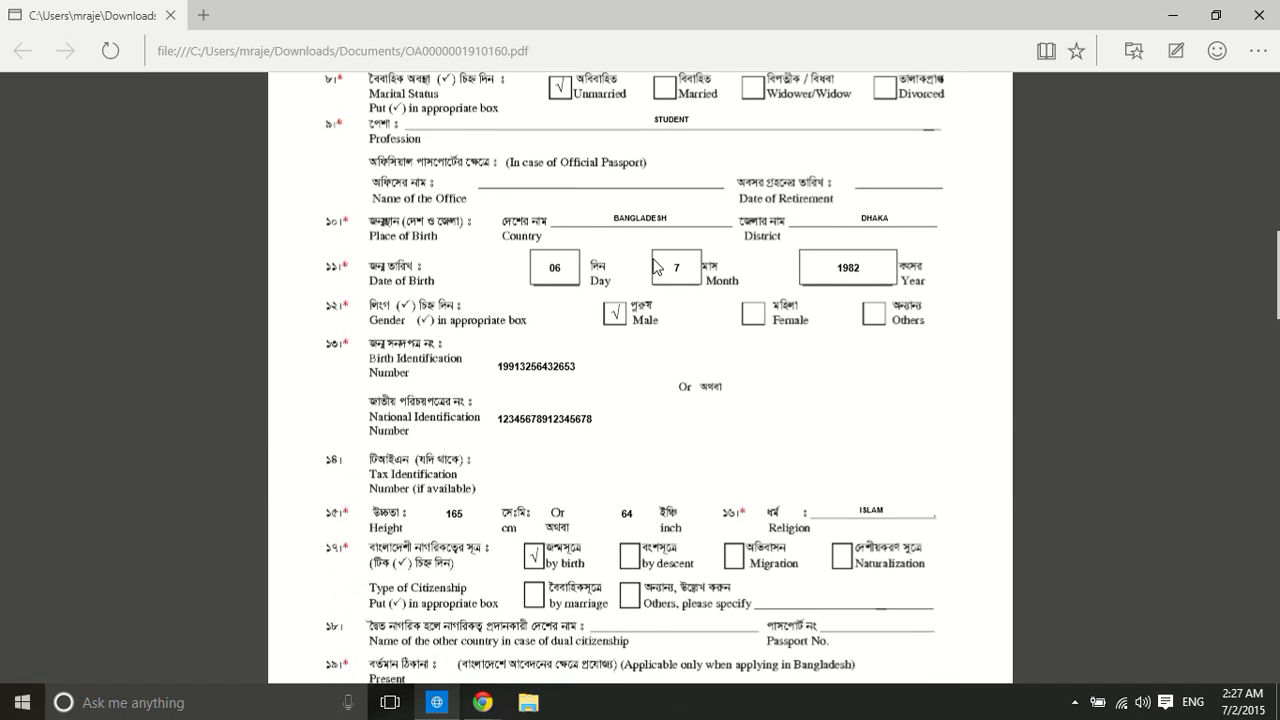